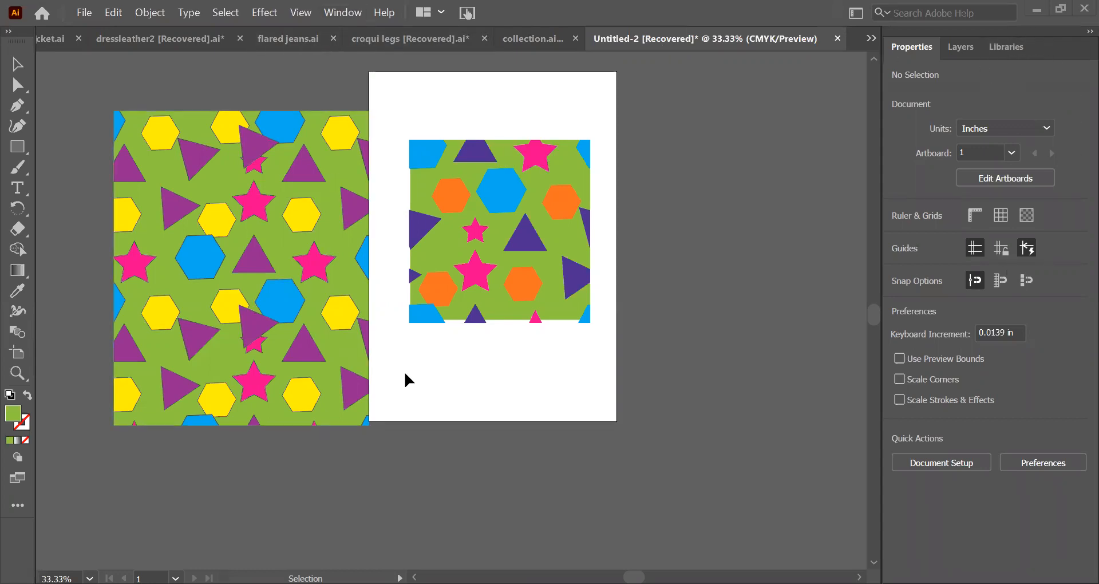
Show the Swatches panel in the flared jeans.ai document and enlarge it to fit all its swatches
left_click(297, 39)
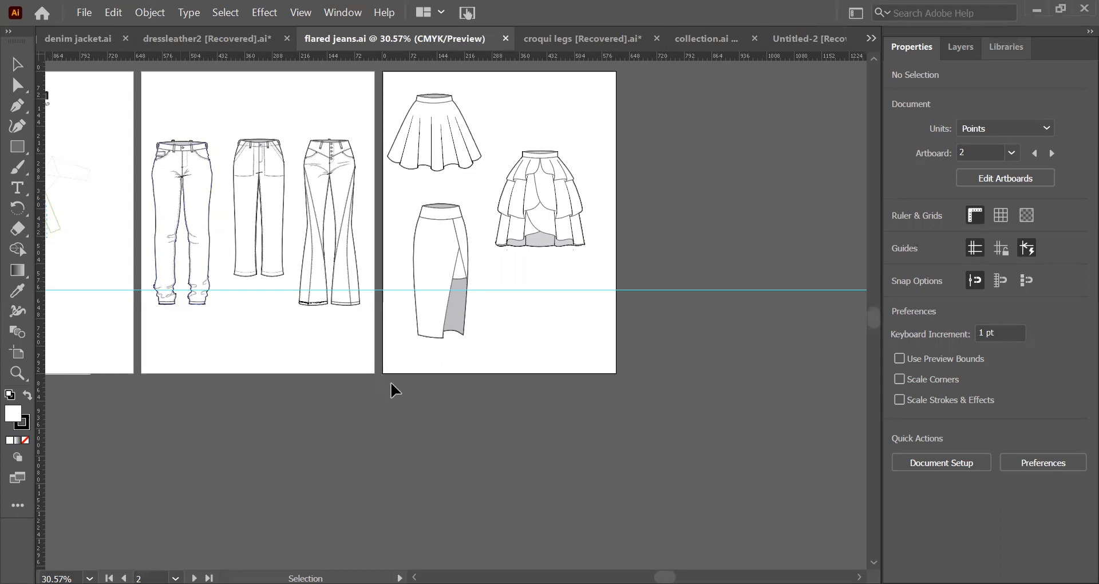
left_click(342, 12)
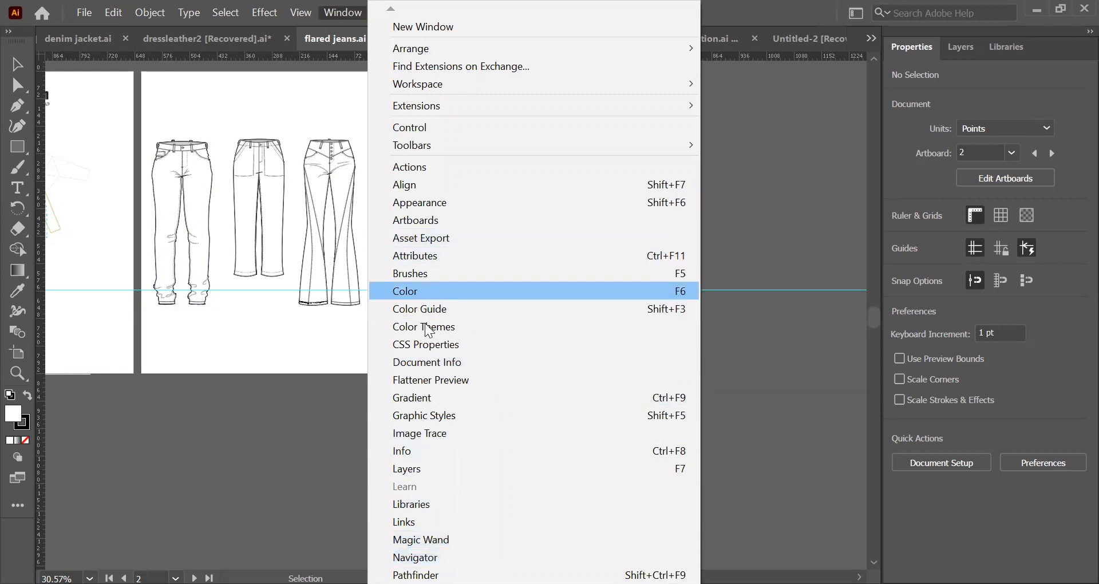
scroll(534, 303, "down", 4)
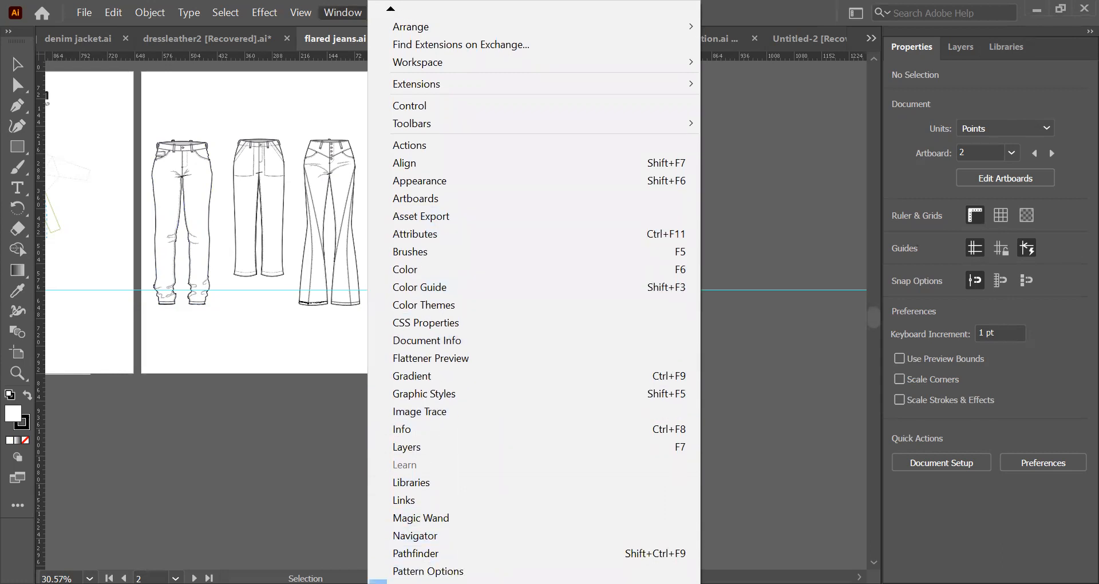
scroll(441, 481, "down", 8)
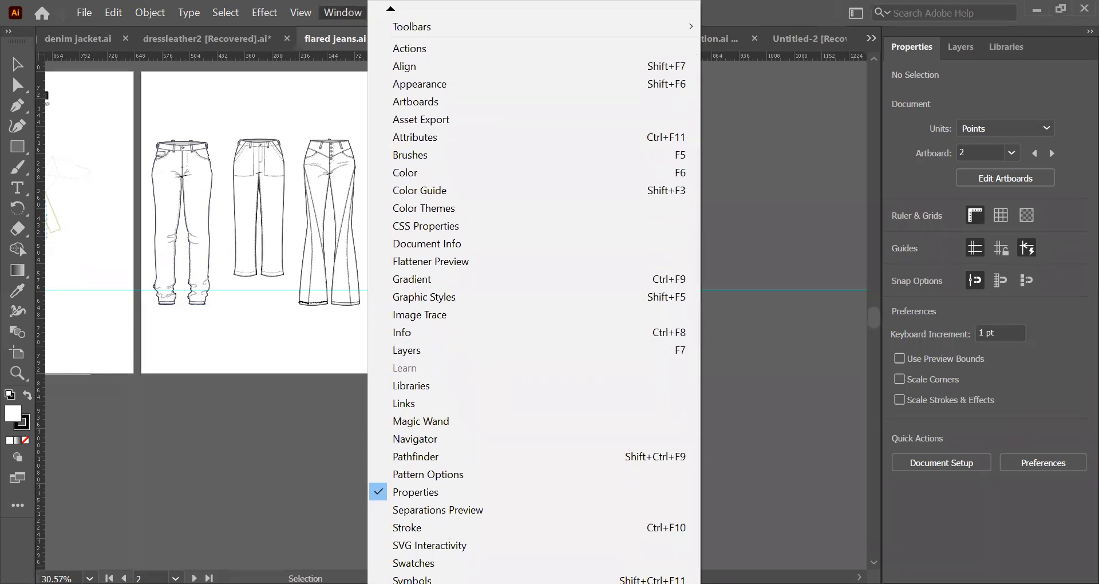
left_click(442, 453)
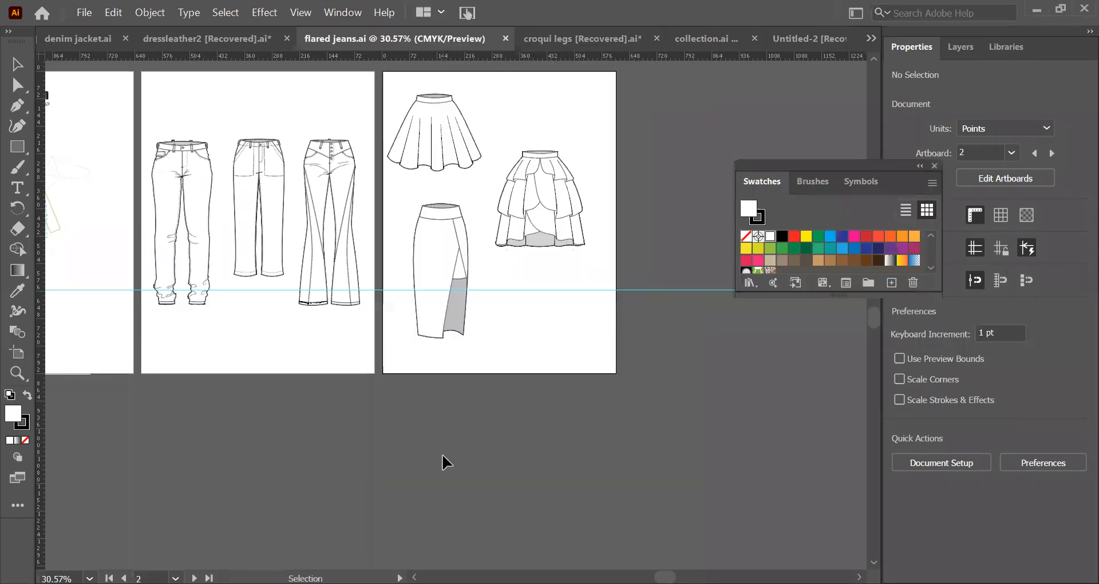
left_click_drag(833, 290, 843, 451)
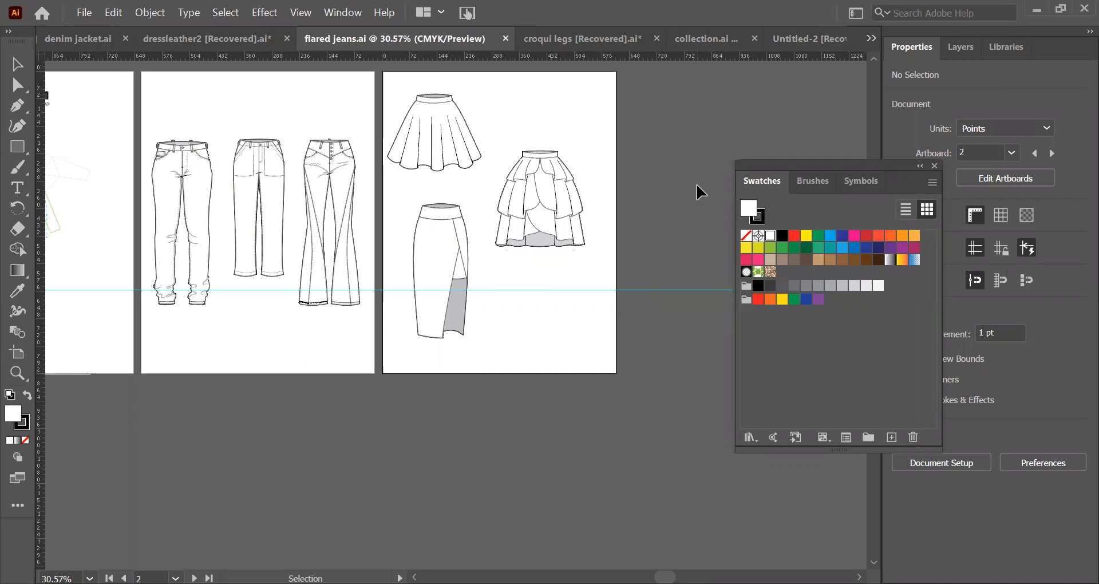
Return to the Untitled-2 pattern document and start saving its swatches as a library file
left_click(712, 40)
left_click(799, 37)
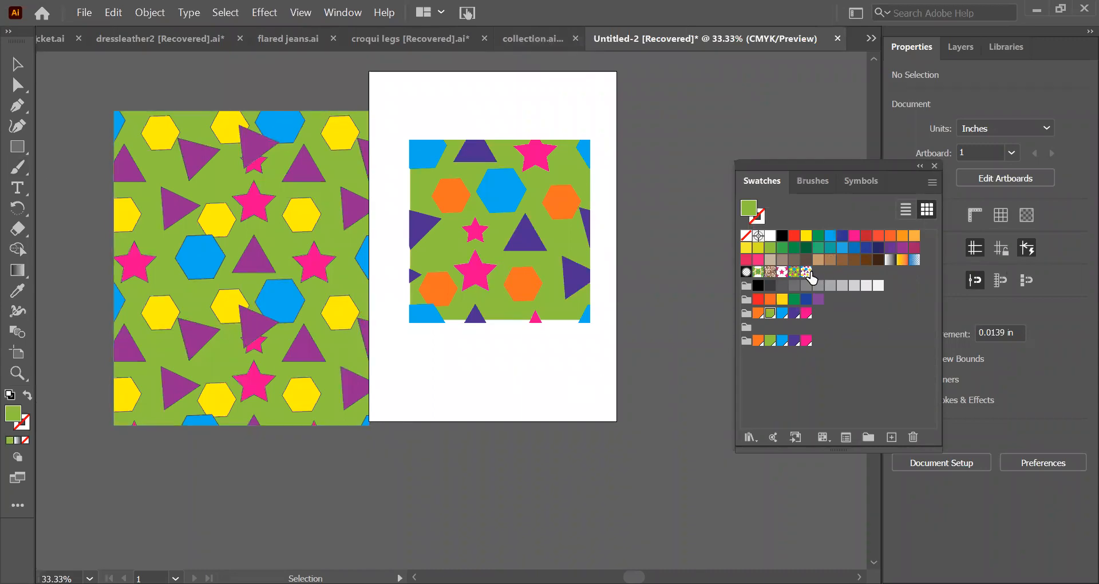
left_click(754, 434)
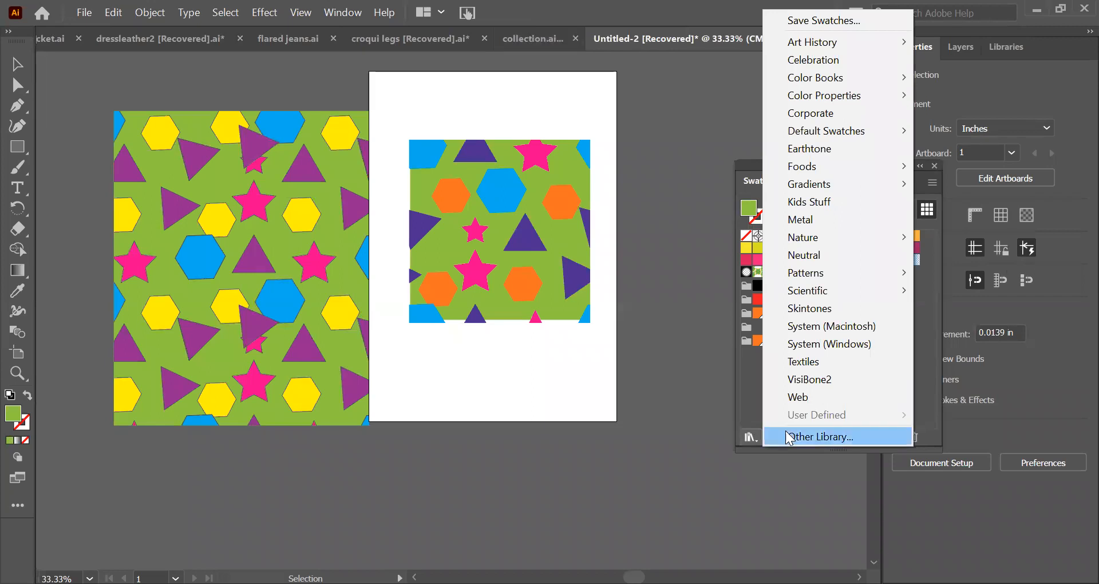
left_click(830, 21)
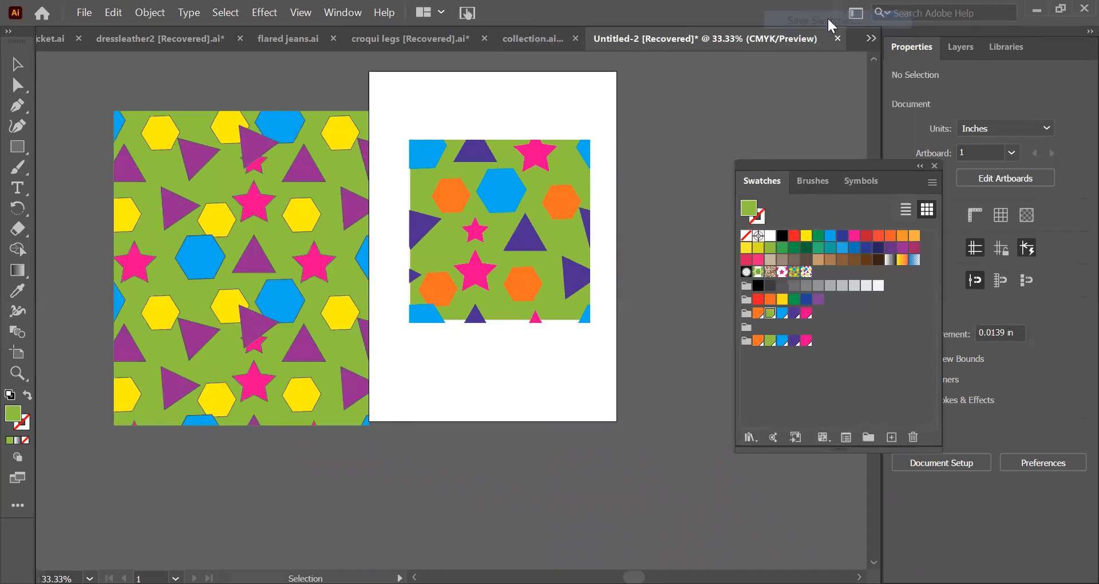
Save the swatch library as swatches in the ctdd folder on drive C, replacing the existing file
scroll(131, 172, "down", 2)
mouse_move(129, 200)
left_mouse_down()
mouse_move(133, 218)
mouse_move(129, 196)
left_mouse_up()
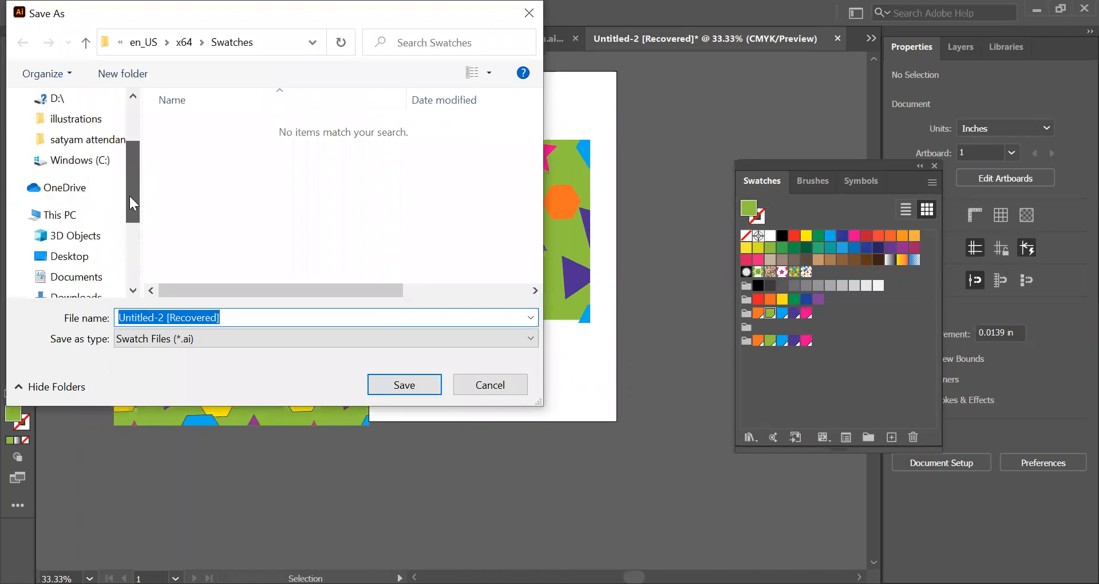
left_click(71, 100)
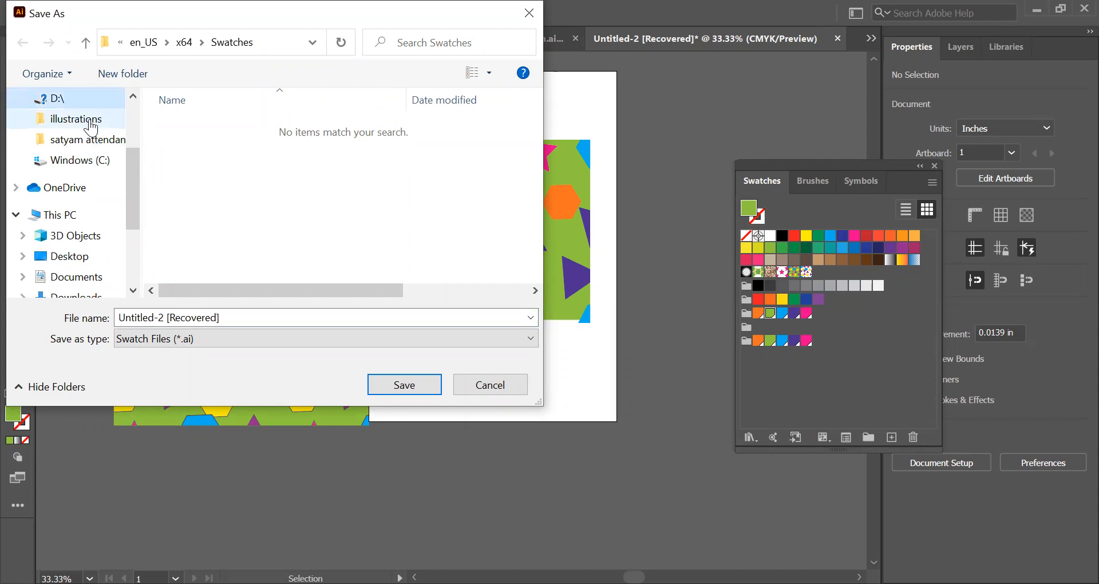
left_click_drag(131, 196, 143, 248)
left_click(102, 246)
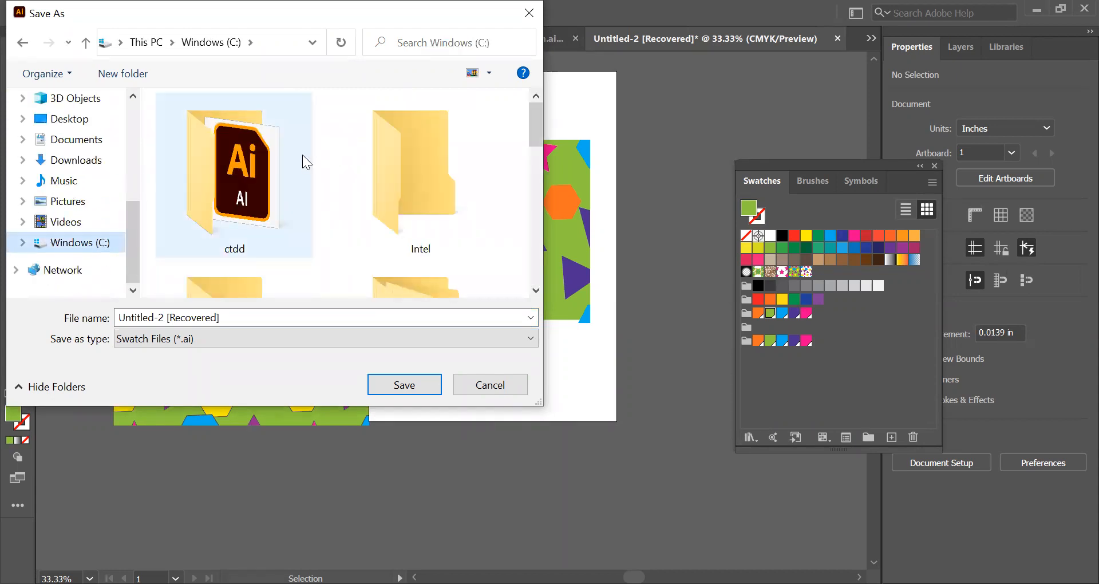
double_click(254, 161)
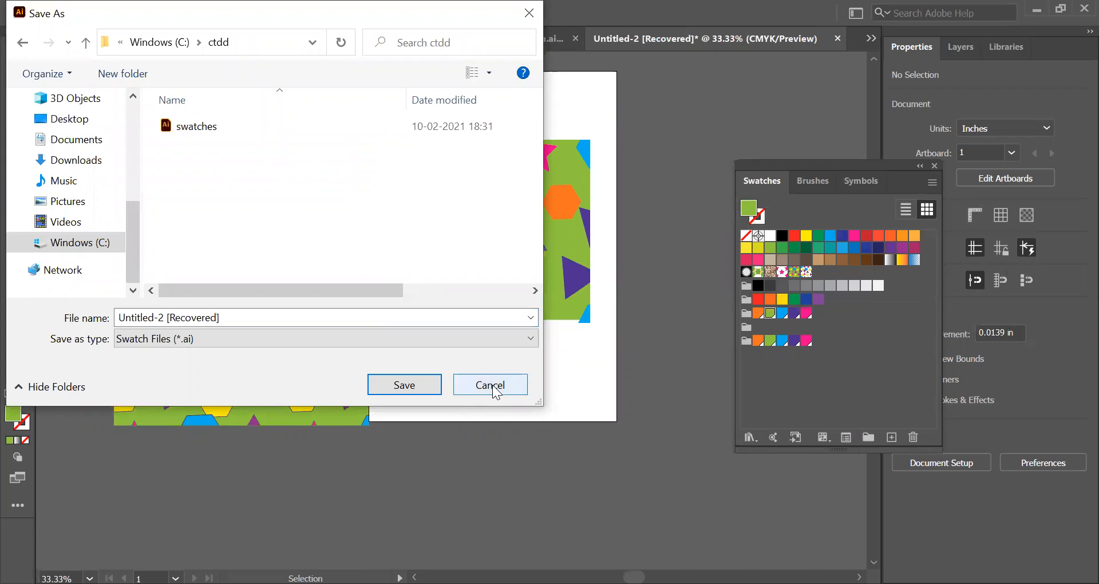
left_click(202, 127)
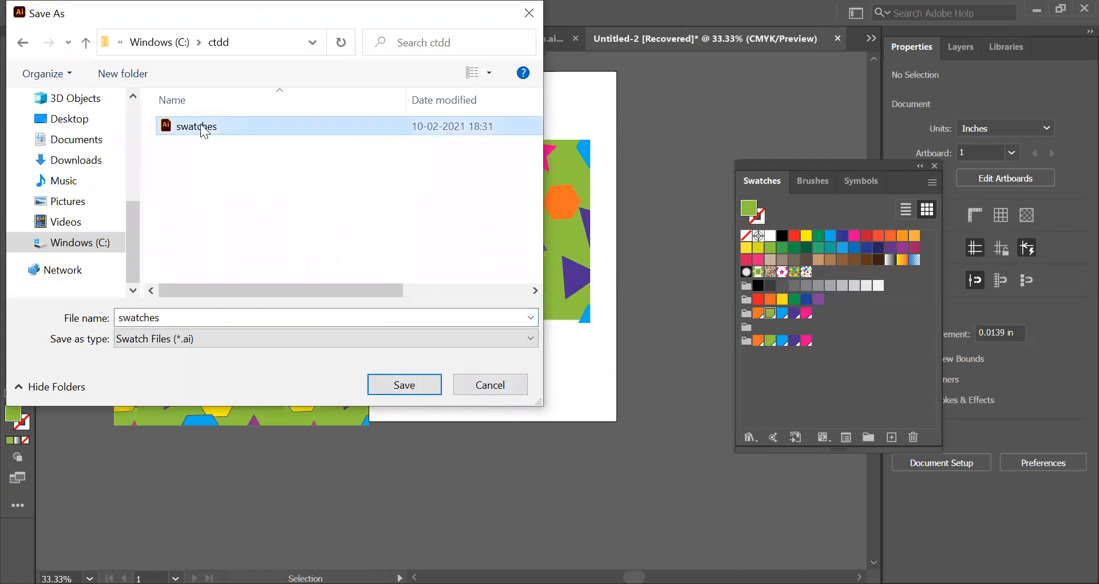
left_click(400, 385)
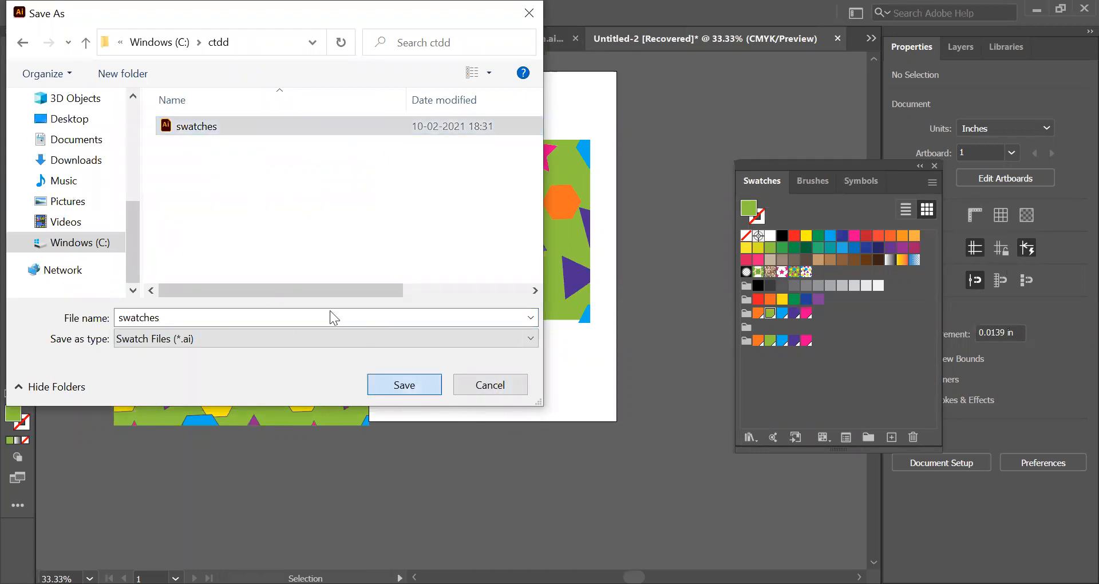
left_click(279, 236)
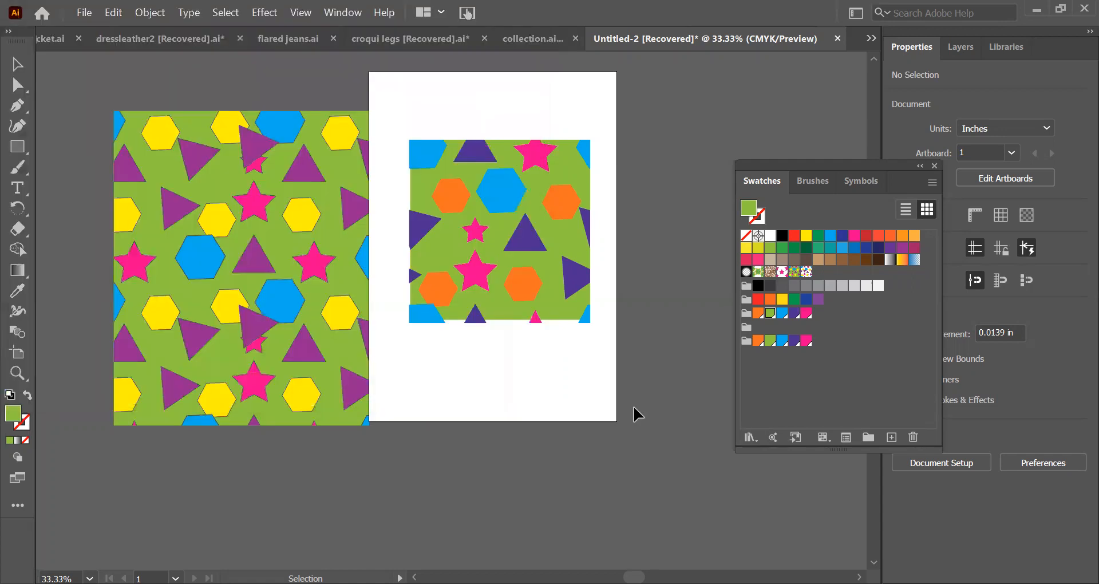
In flared jeans.ai, load the swatches library file from the ctdd folder on drive C
left_click(286, 39)
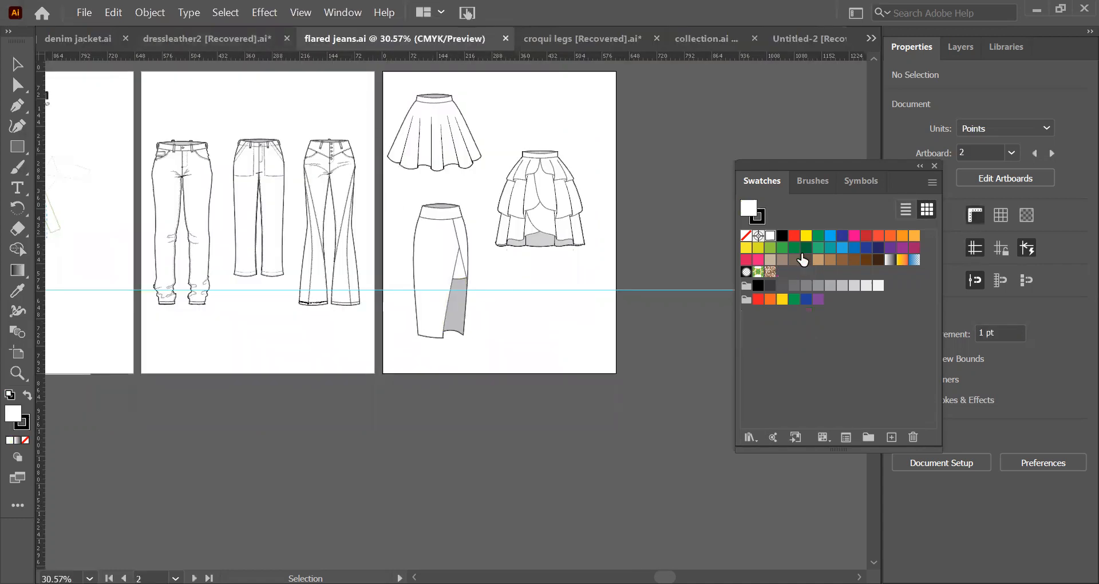
left_click(749, 438)
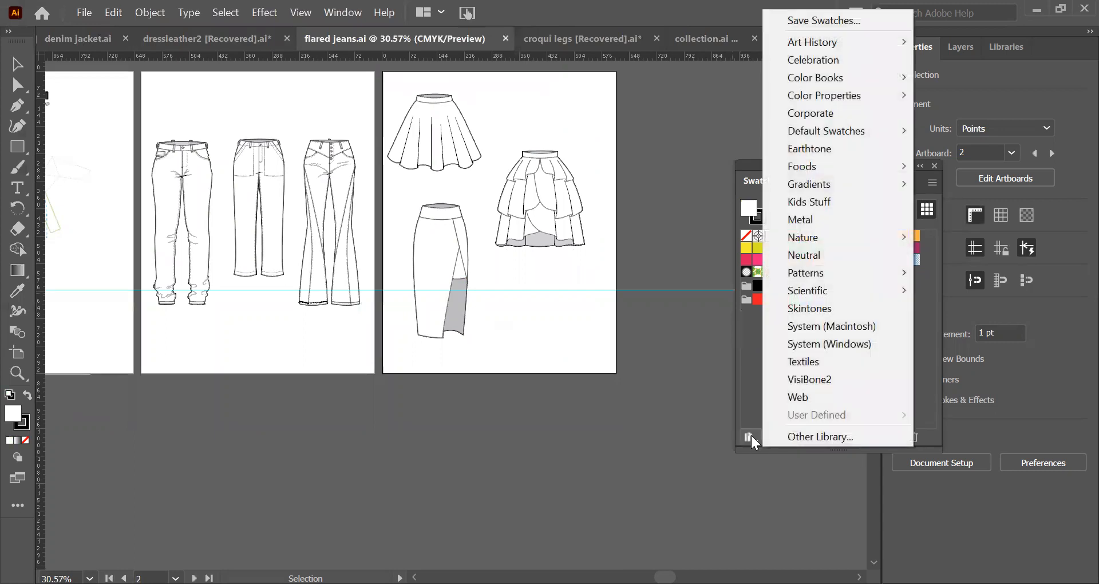
left_click(817, 436)
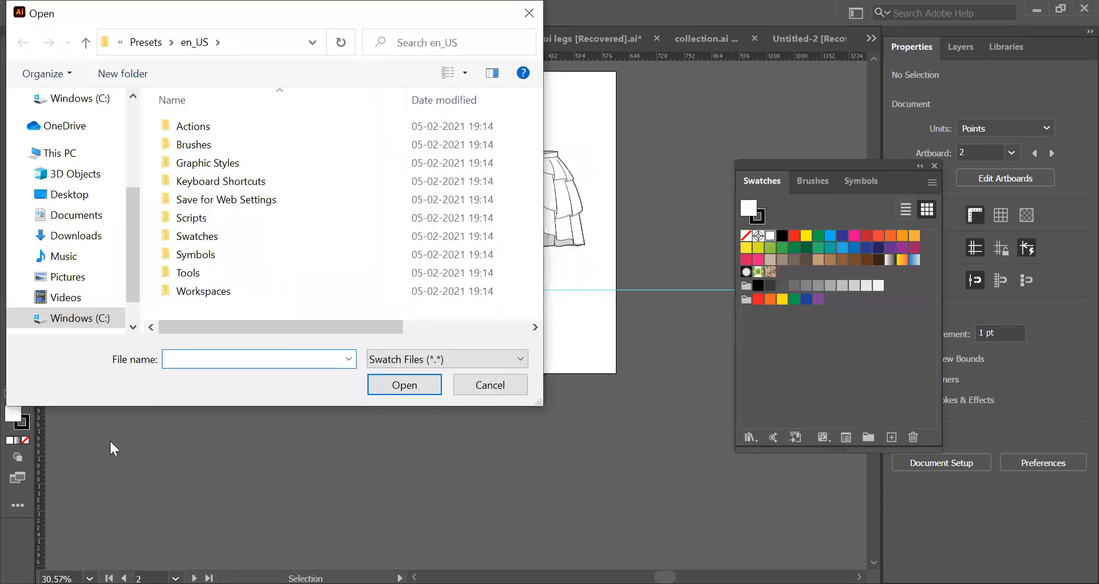
scroll(134, 252, "down", 1)
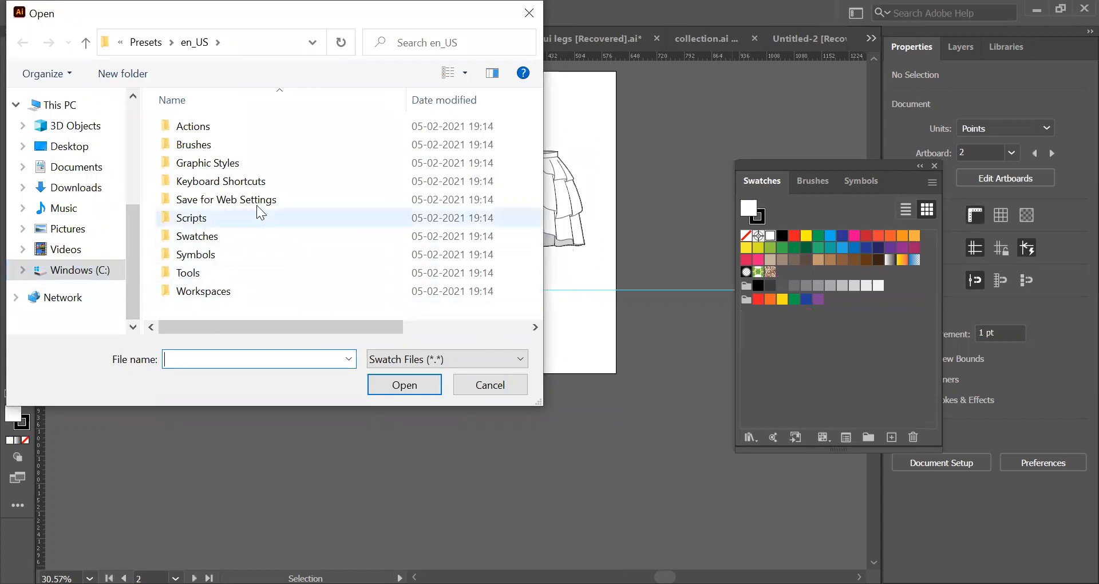
left_click(117, 266)
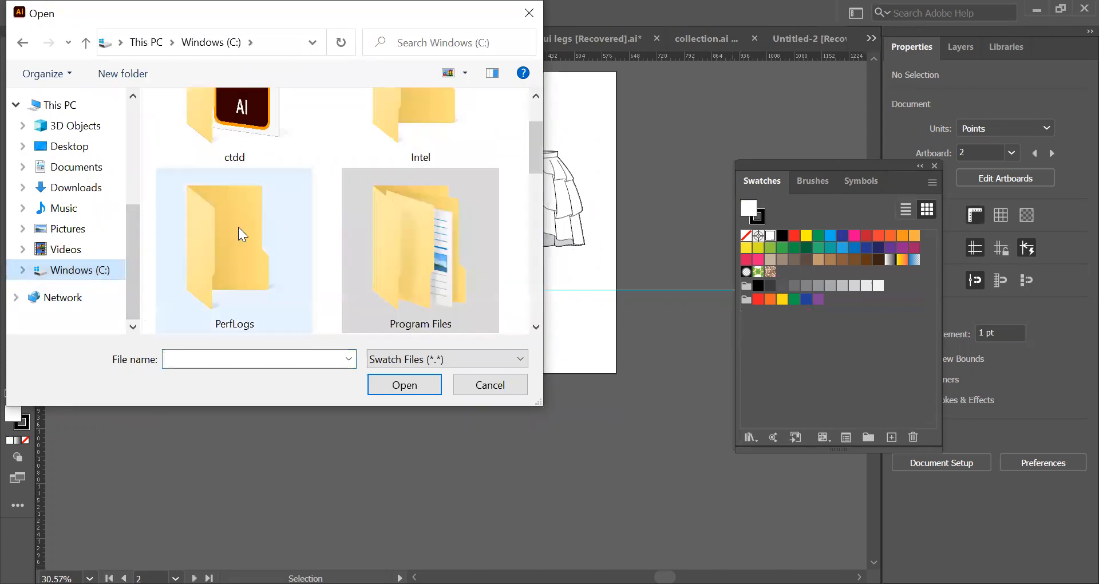
double_click(238, 119)
left_click(211, 128)
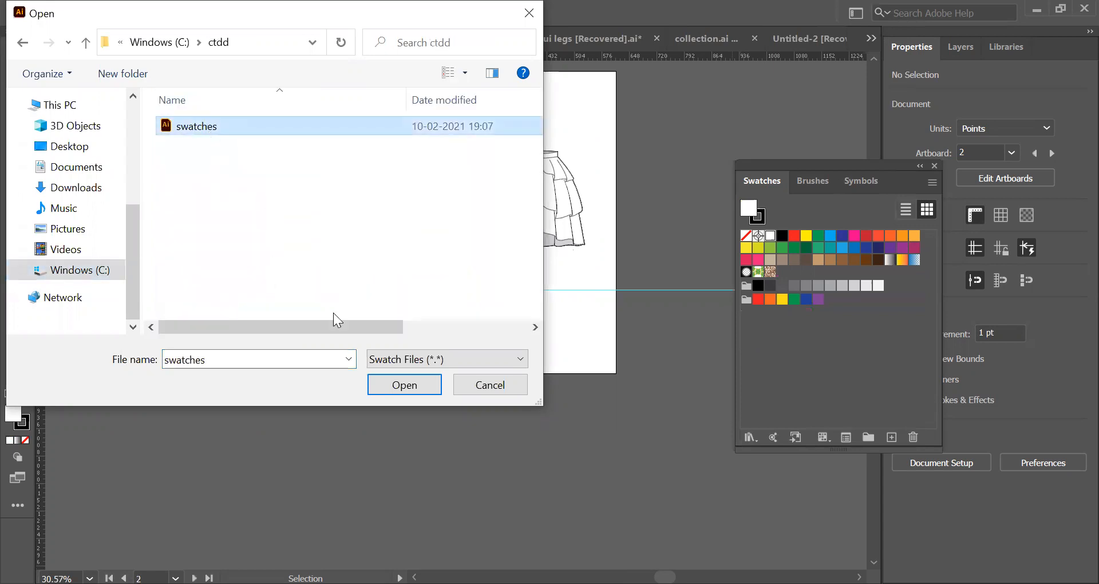
left_click(416, 391)
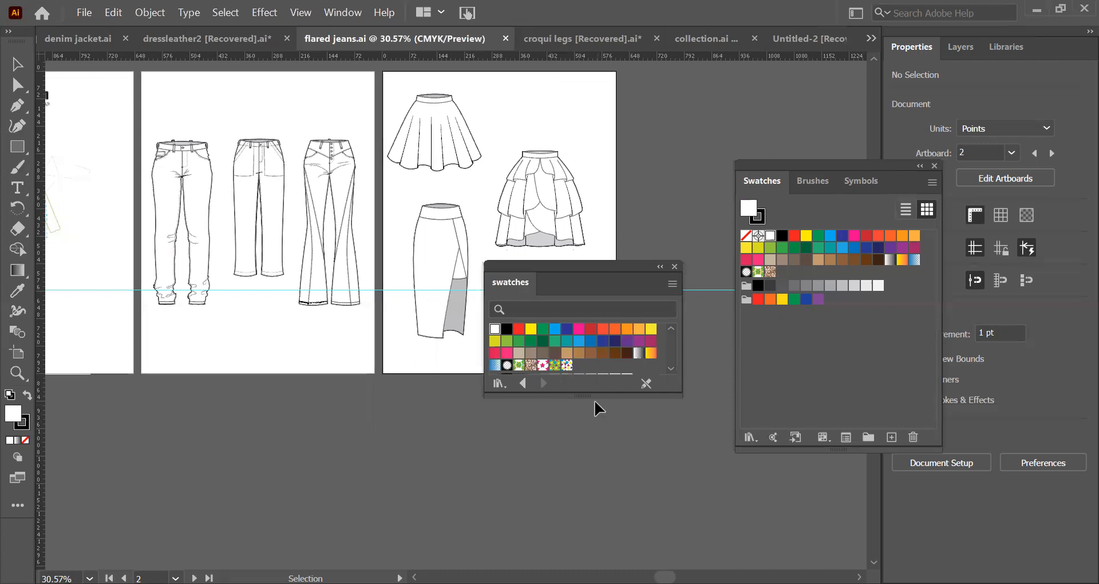
Add the multicoloured shapes pattern and the pink star pattern from the loaded library to the document swatches, then close the library
left_click_drag(591, 394, 610, 496)
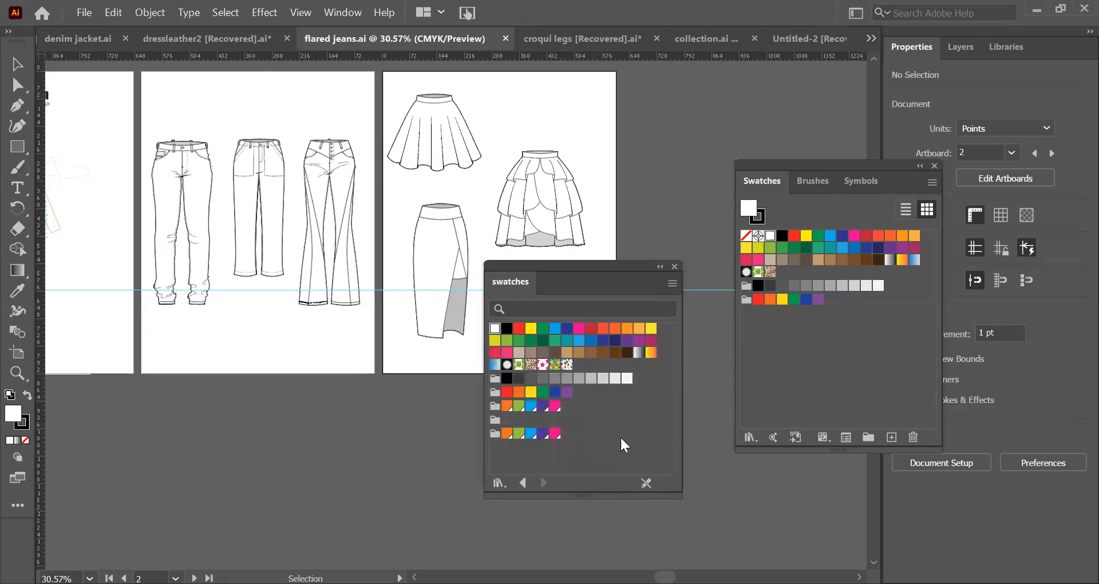
left_click(566, 365)
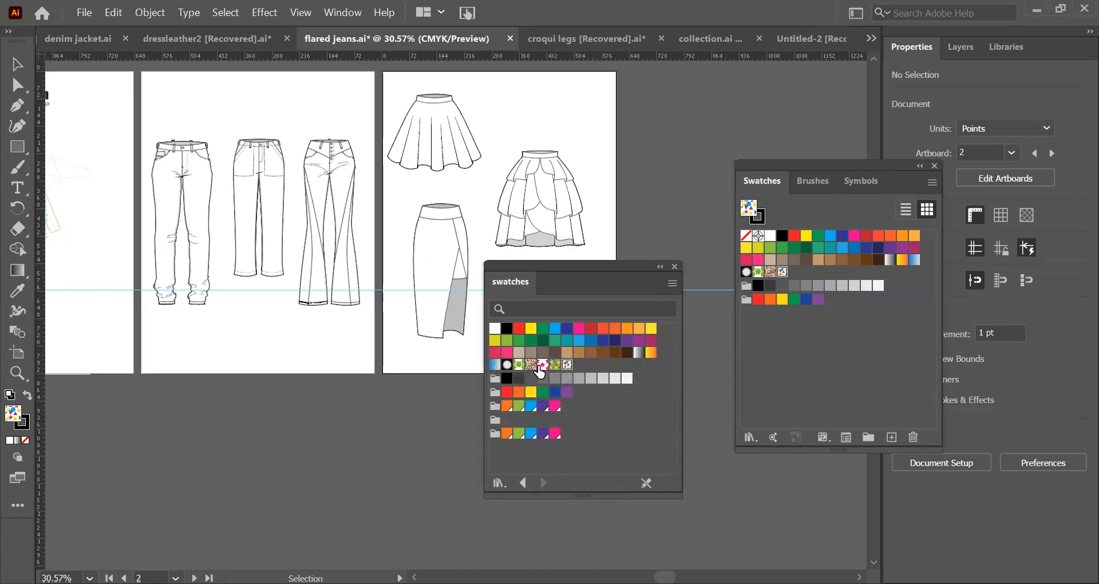
left_click(542, 365)
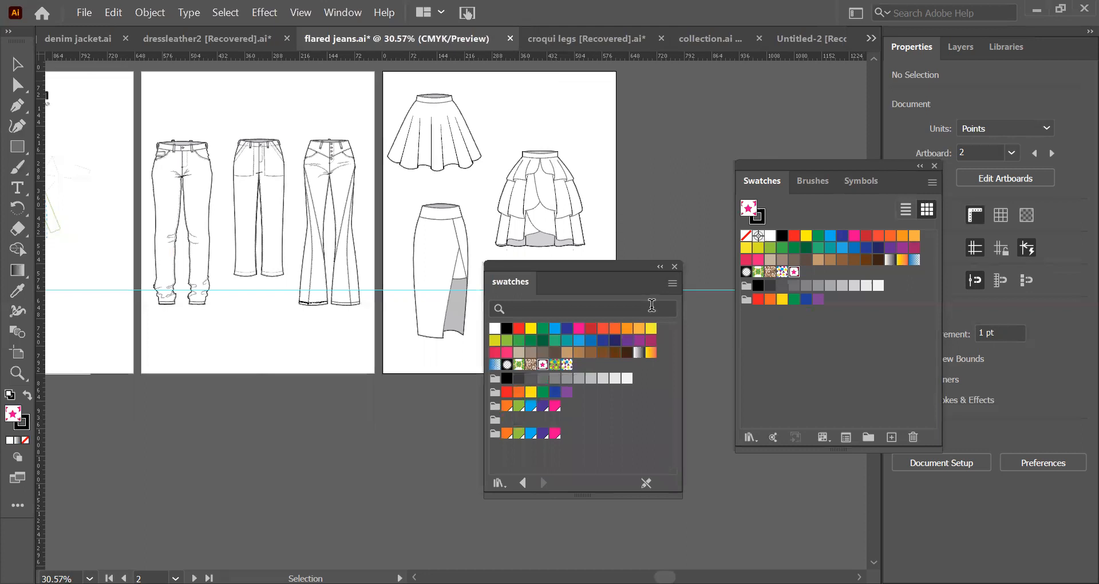
left_click(675, 266)
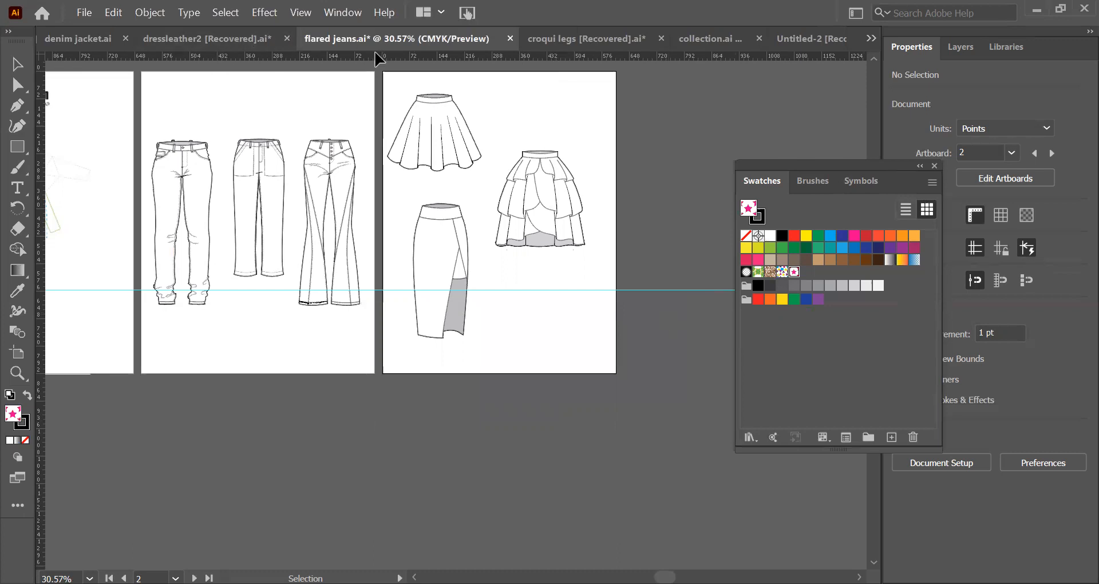
In the croqui legs document, fill the blouse's brown-cuffed red sleeve with the green geometric shapes pattern
left_click(558, 37)
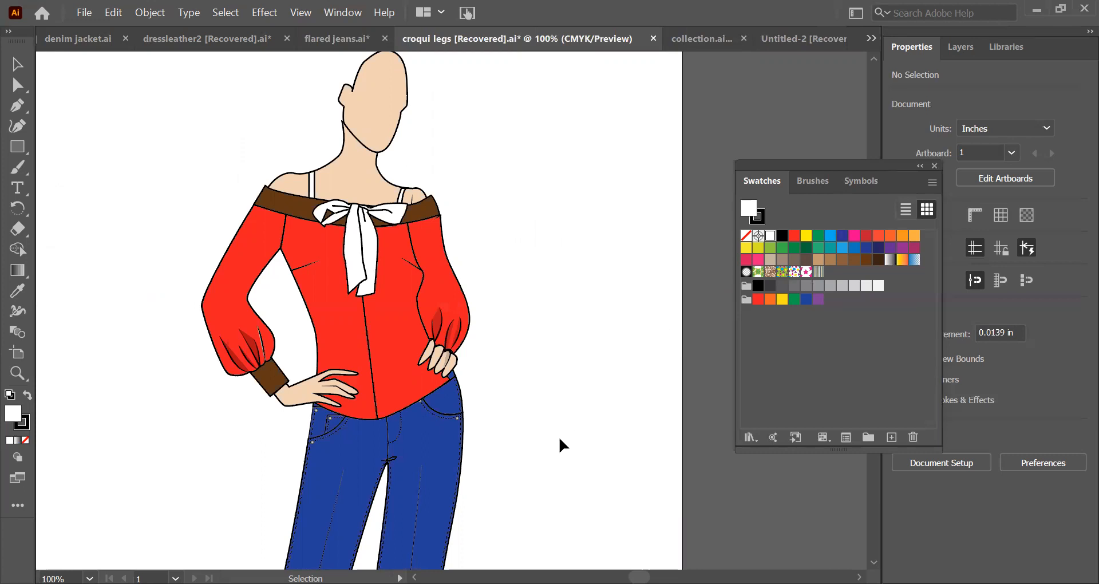
key("a")
key("ctrl+minus")
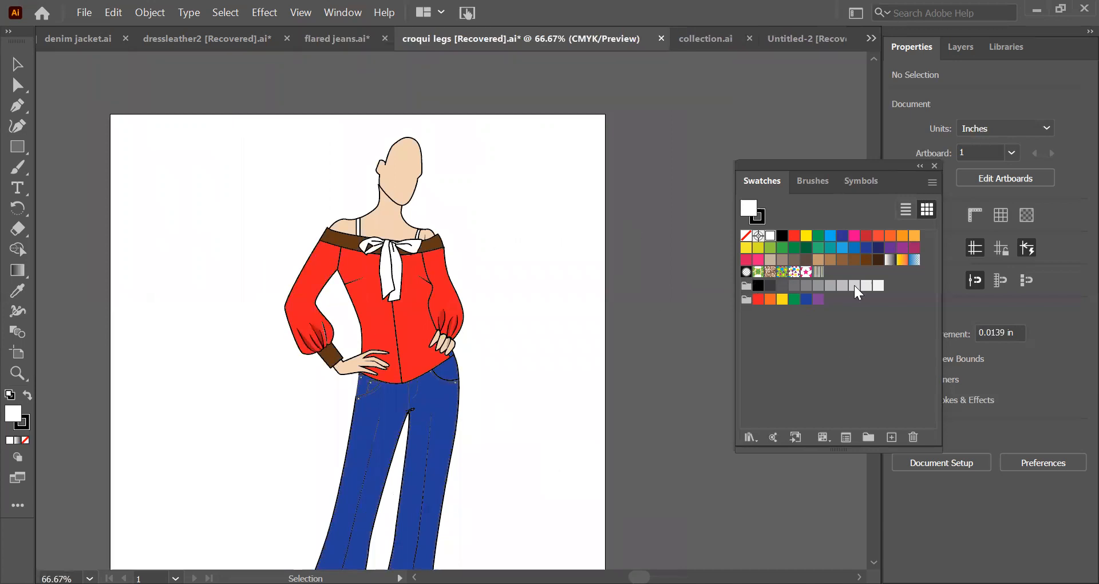
left_click(310, 271)
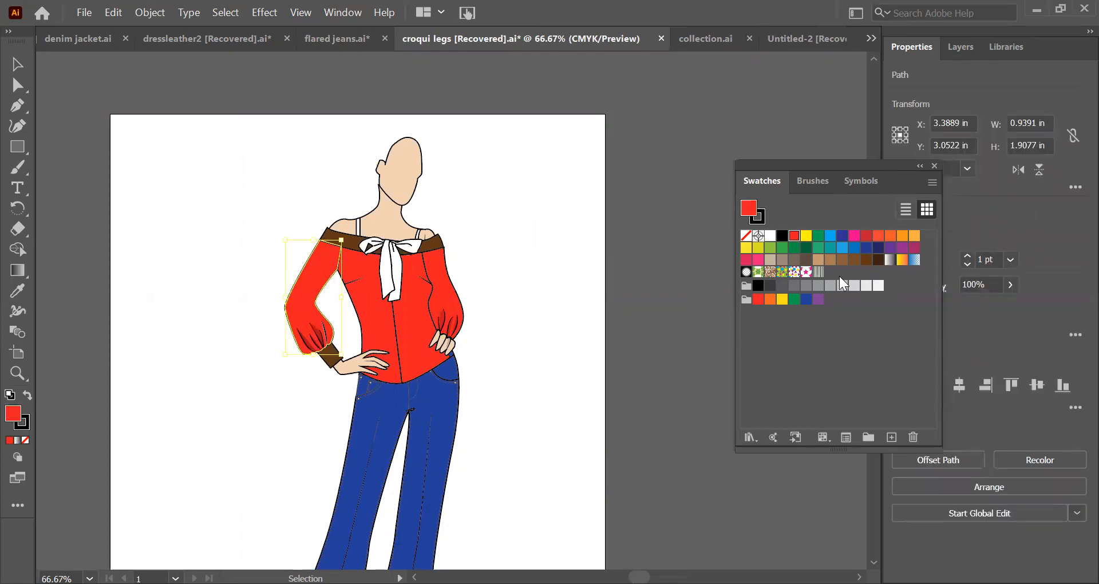
left_click(783, 273)
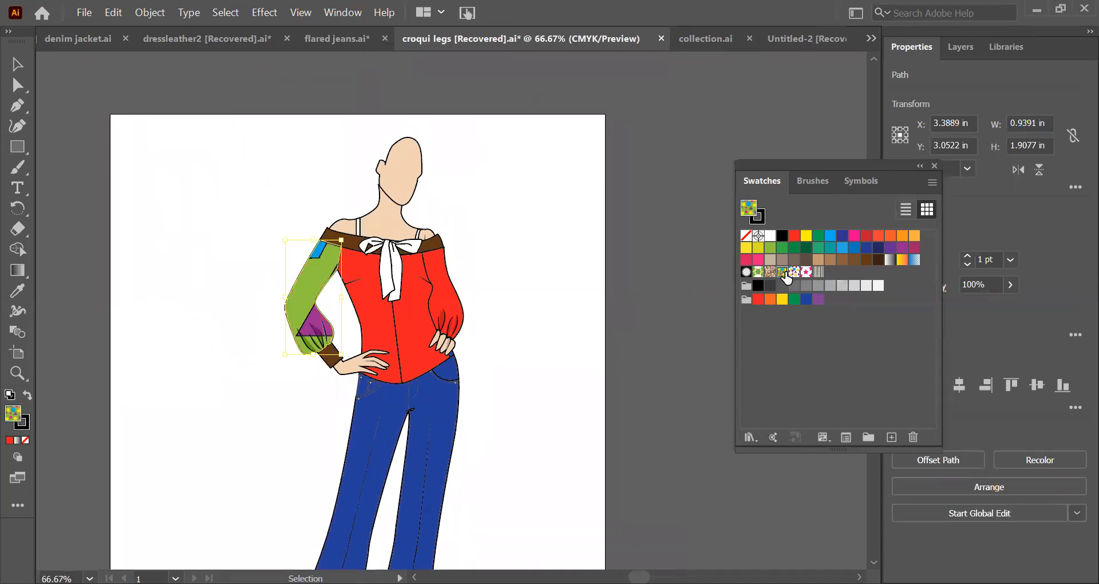
Fill the blouse's bodice, the other sleeve and the remaining red side piece with the green geometric shapes pattern
left_click(366, 303)
left_click(782, 271)
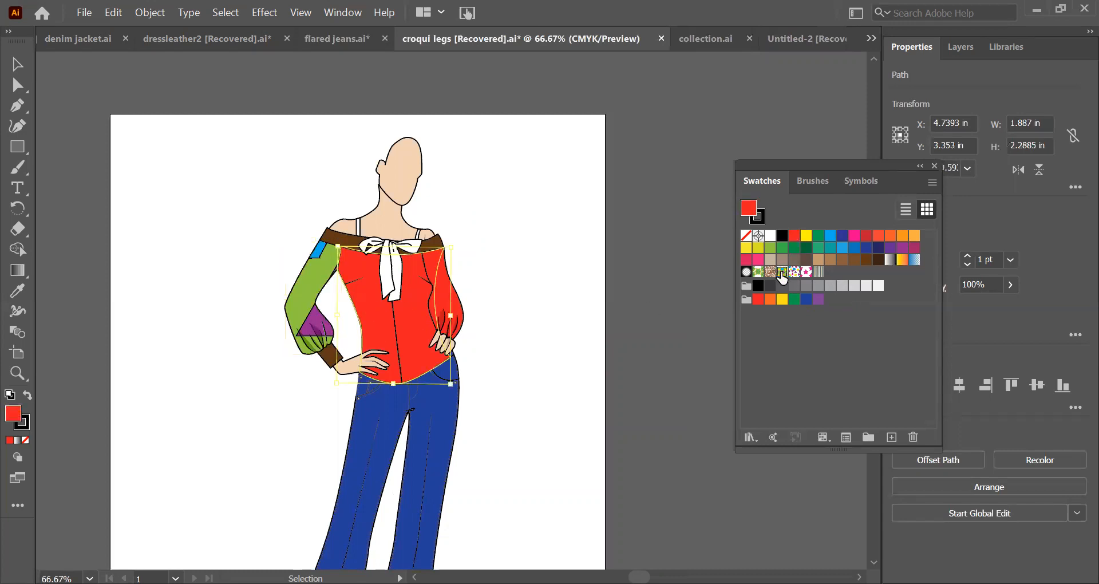
left_click(520, 346)
left_click(454, 292)
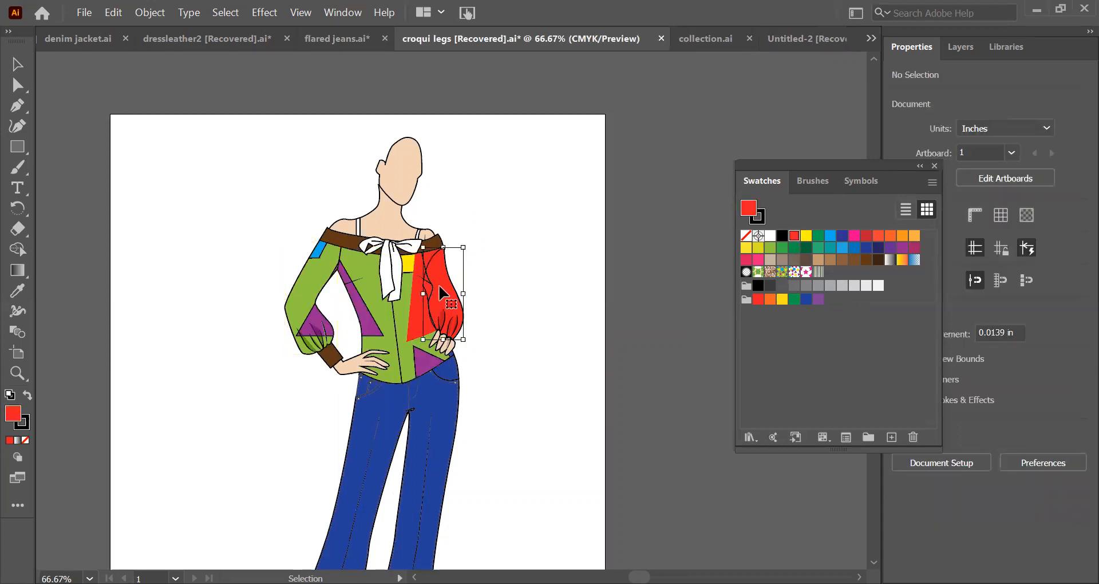
left_click(781, 271)
left_click(567, 366)
left_click(422, 324)
left_click(781, 271)
left_click(523, 390)
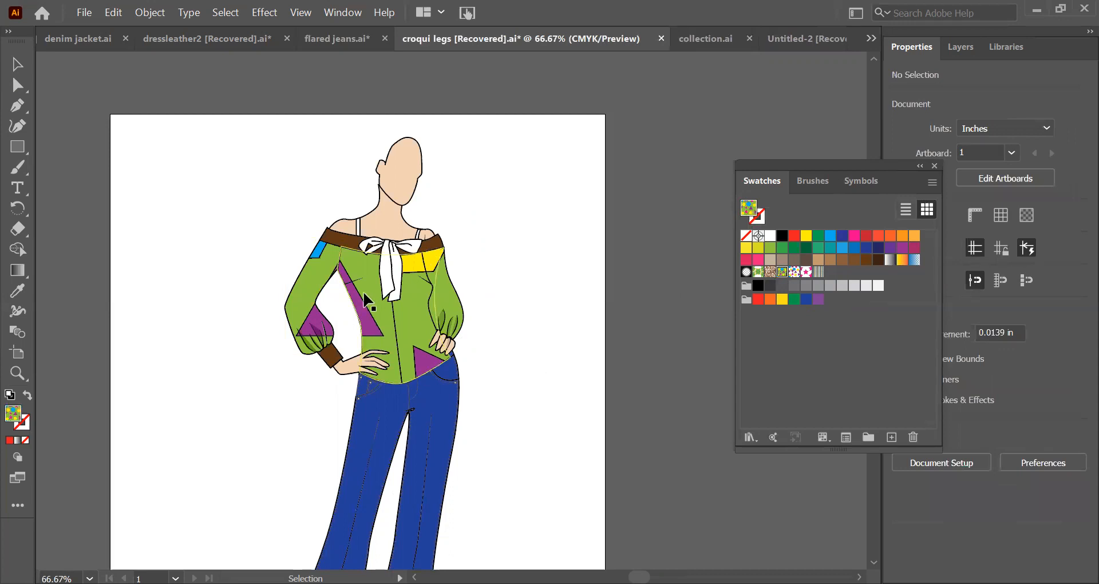
left_click_drag(275, 268, 464, 321)
left_click(498, 296)
left_click(332, 274)
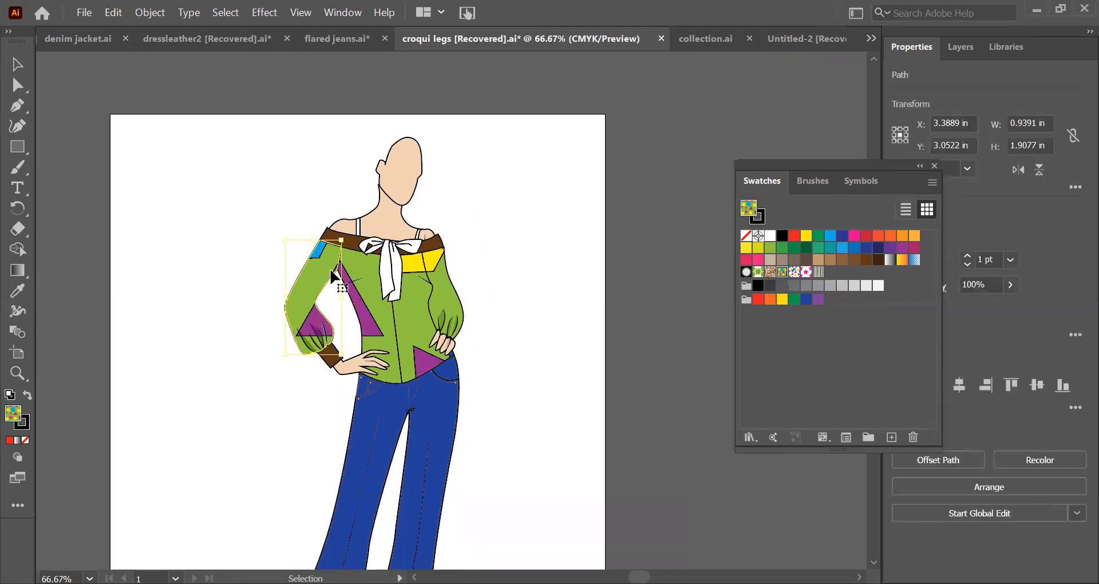
left_click(372, 309, "shift")
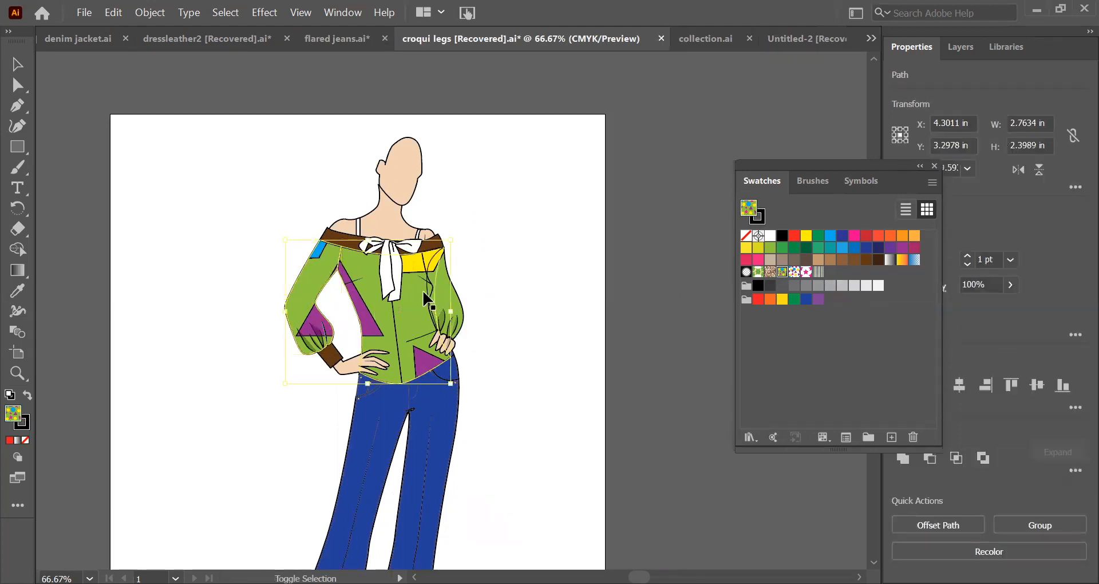
left_click(453, 306, "shift")
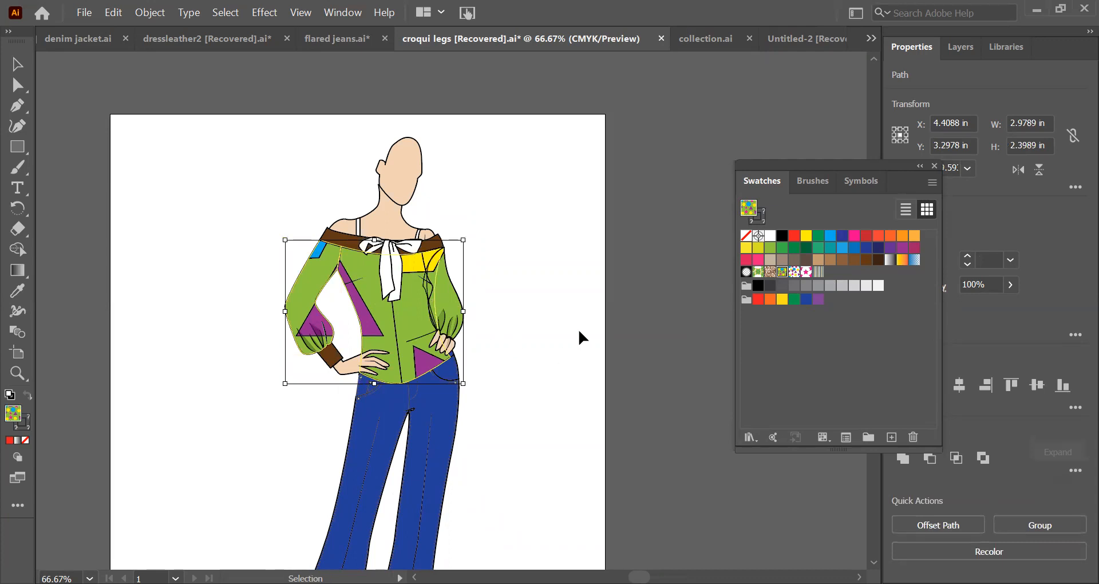
left_click(512, 334)
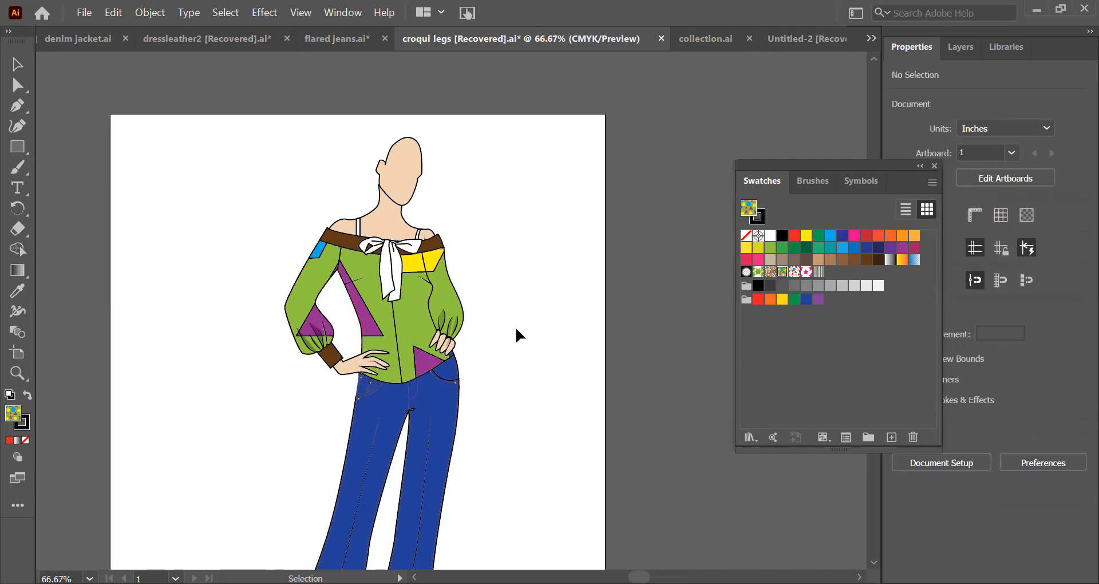
Try removing the pattern fill from the blouse's small side piece beside the cuffless sleeve
left_click(430, 298)
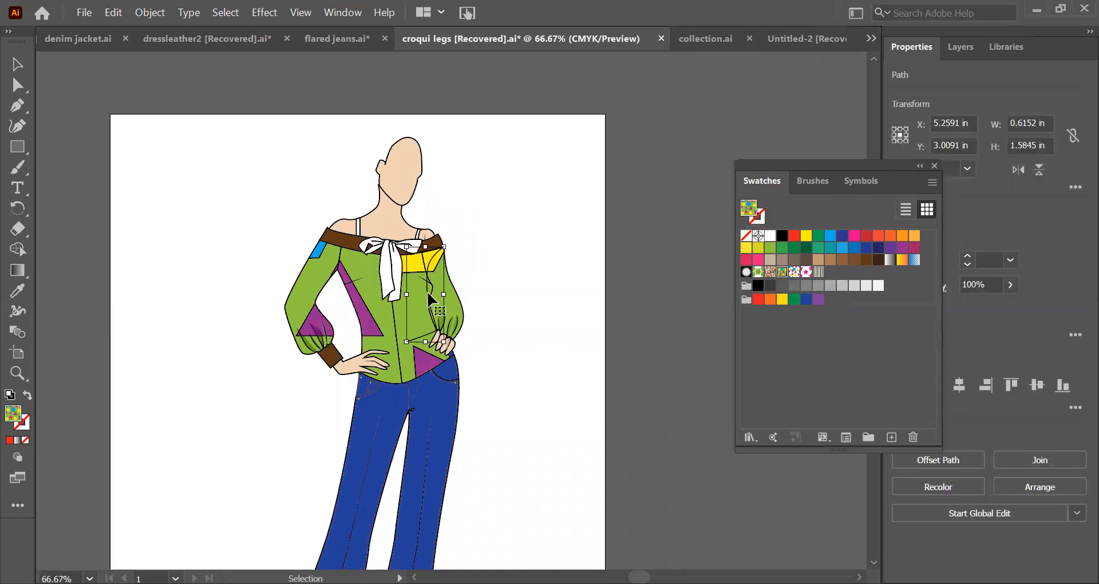
left_click(25, 439)
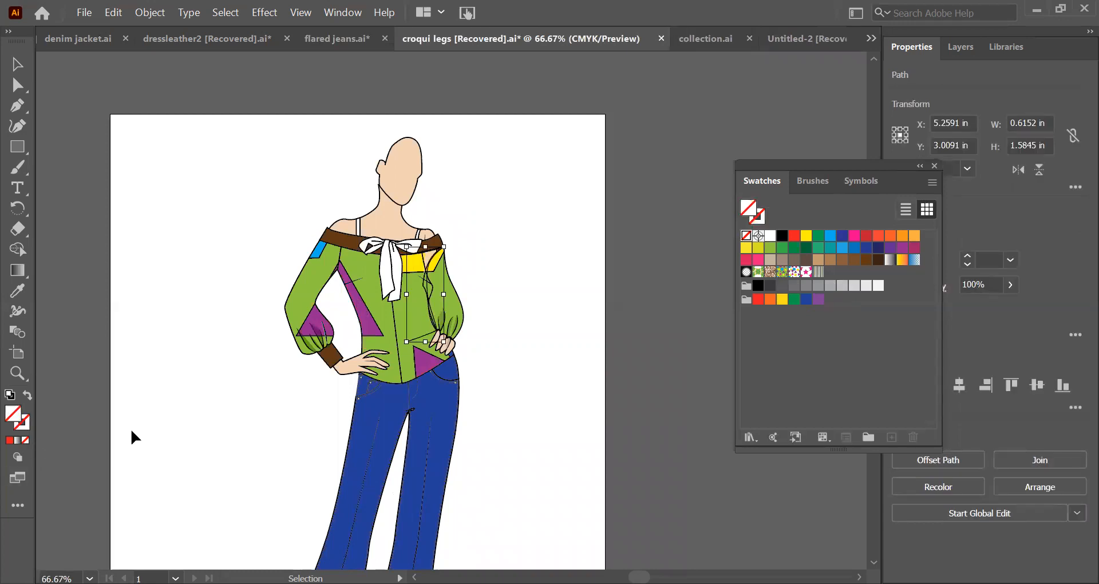
left_click(130, 436)
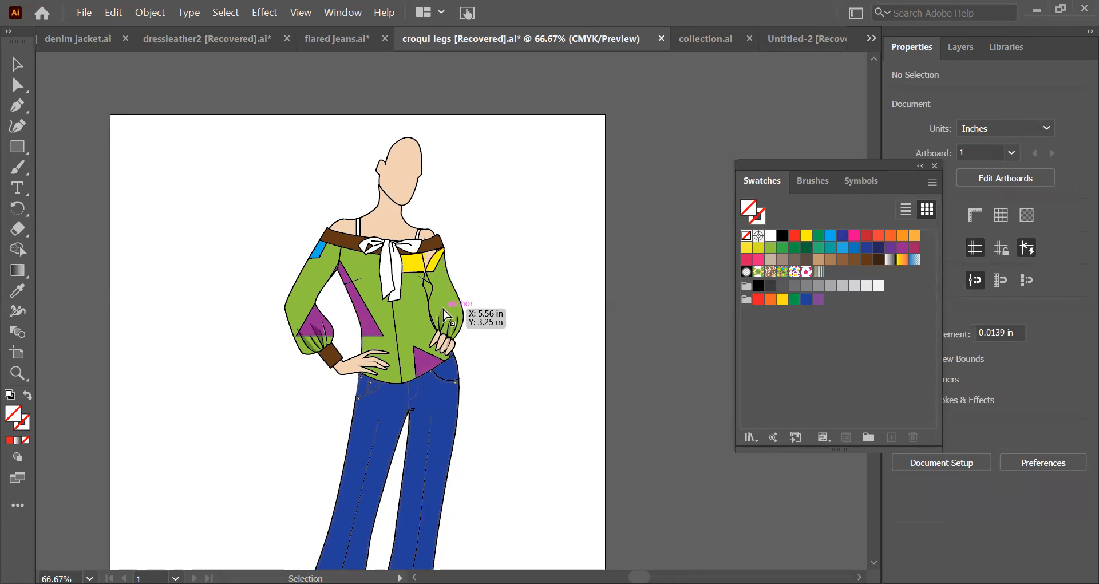
left_click(451, 309)
left_click(522, 324)
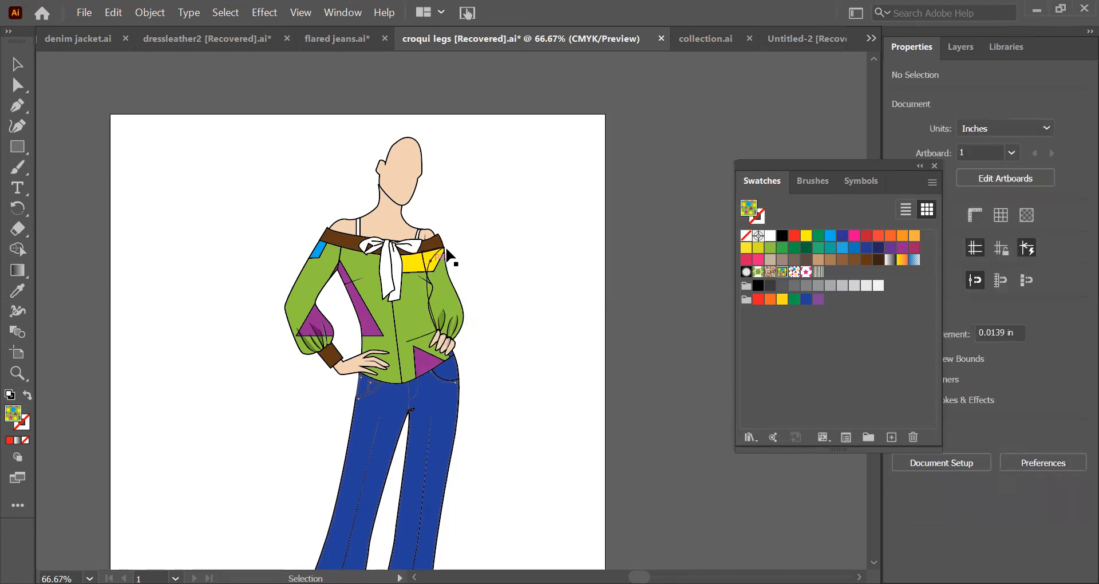
Scale the pattern of both sleeves, the bodice and the side piece uniformly to 35%, transforming only patterns and not the objects
left_click(436, 292)
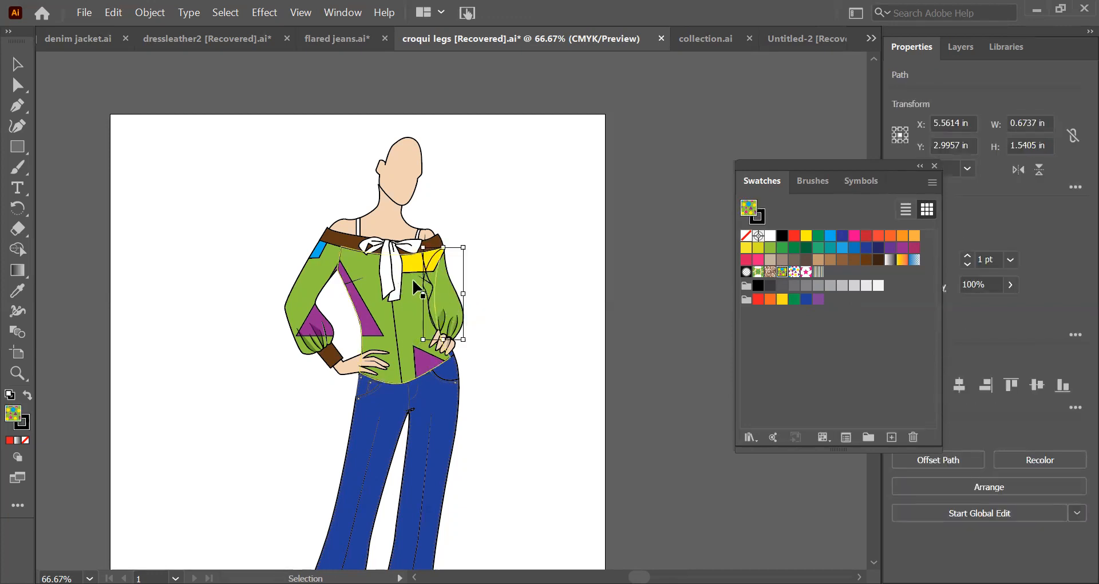
left_click(428, 303)
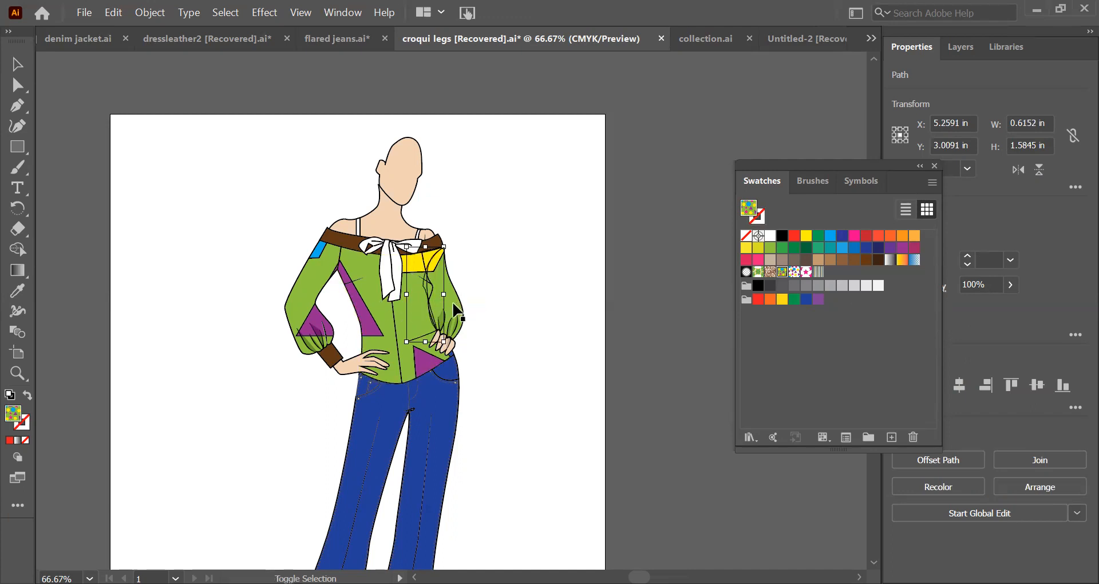
left_click(314, 295, "shift")
left_click(369, 275, "shift")
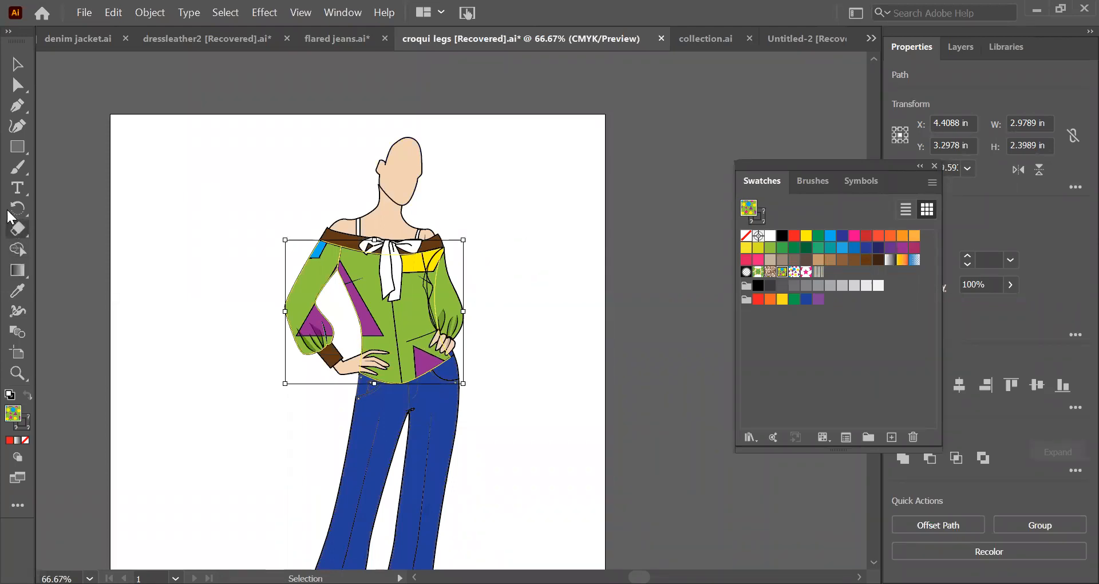
left_click(27, 216)
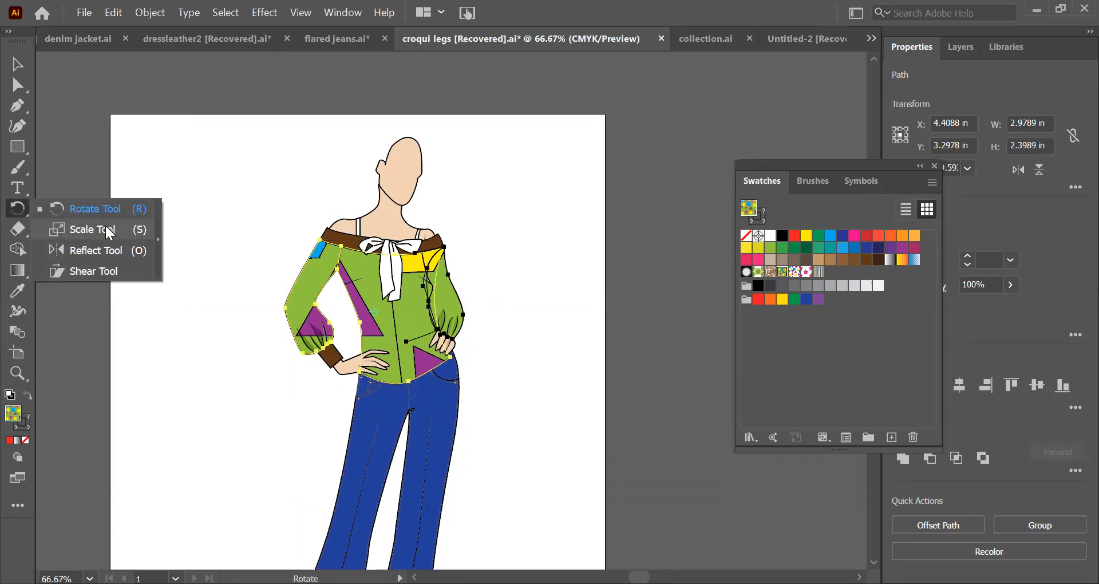
left_click(117, 240)
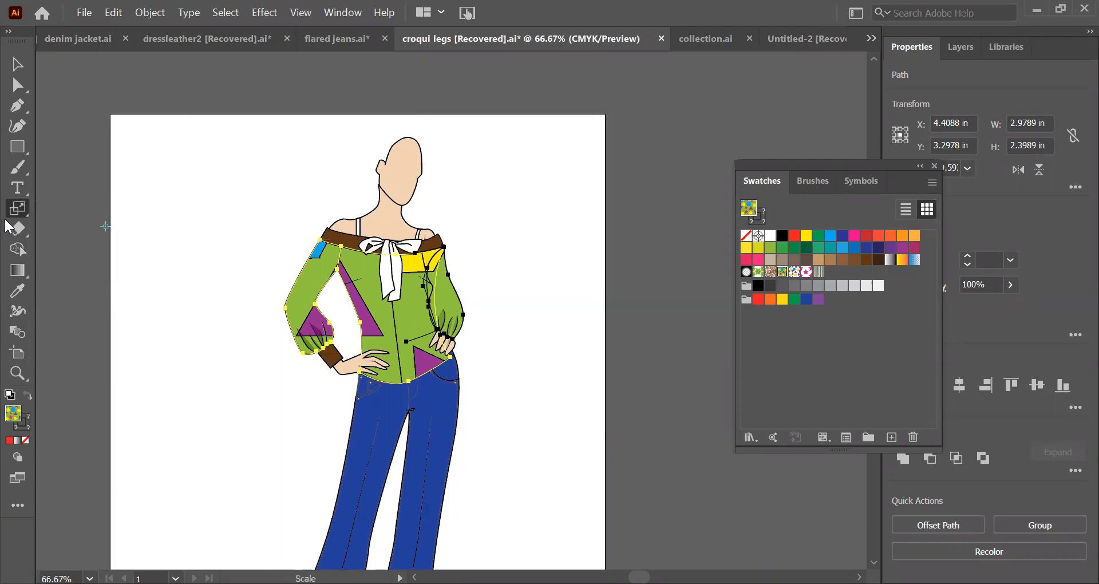
double_click(18, 208)
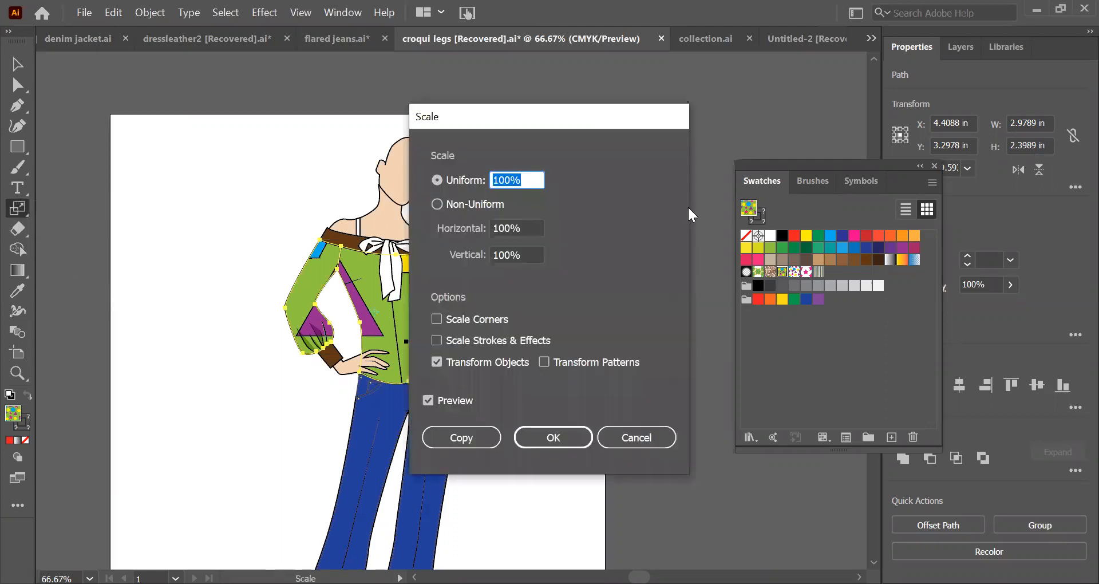
left_click_drag(562, 116, 701, 83)
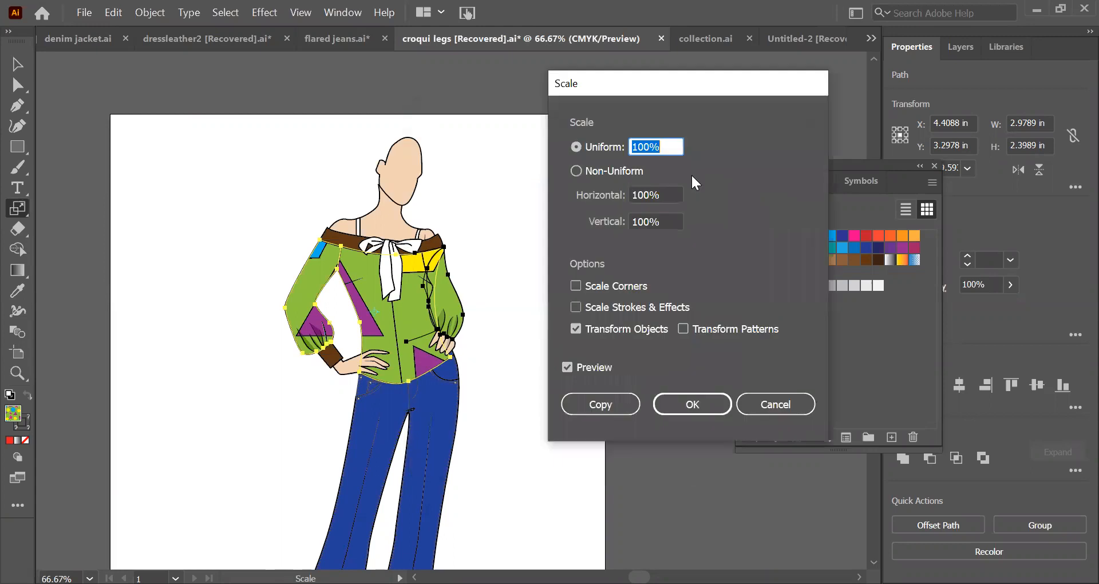
left_click(684, 329)
left_click(577, 329)
left_click(664, 147)
type("35")
left_click(566, 367)
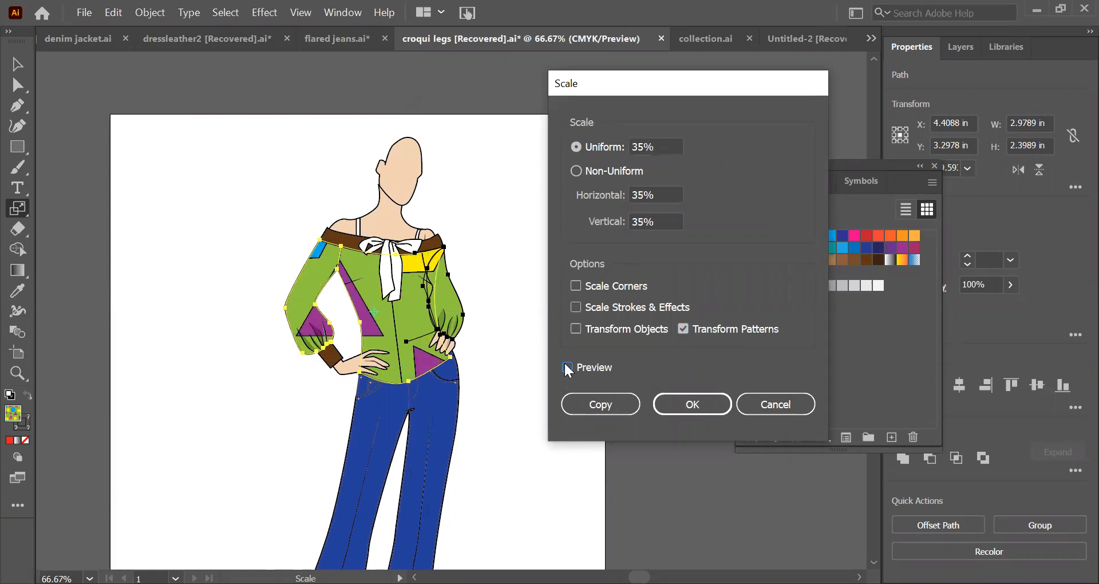
left_click(708, 401)
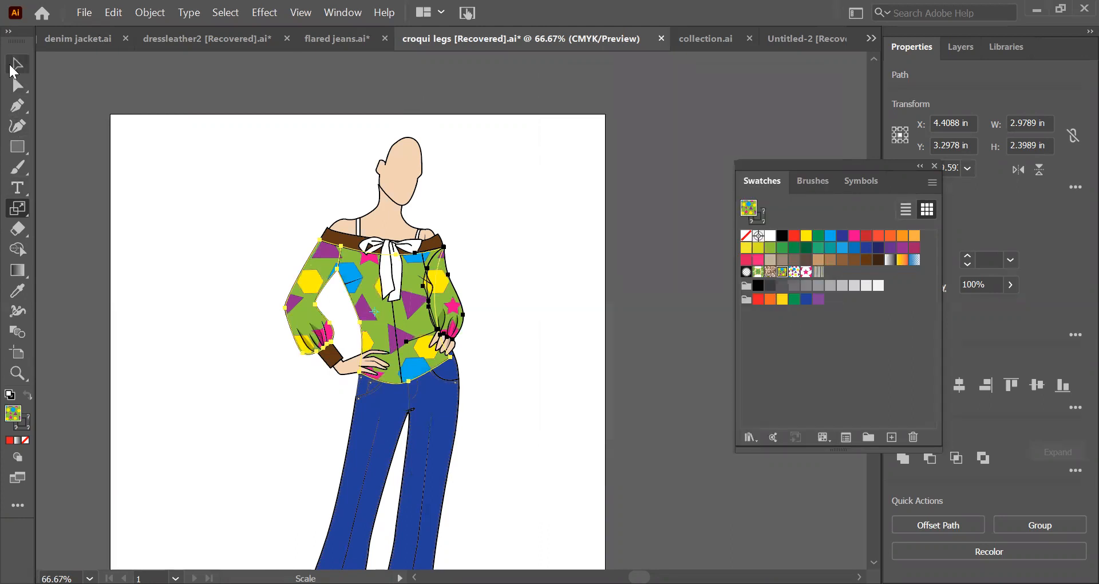
left_click(17, 65)
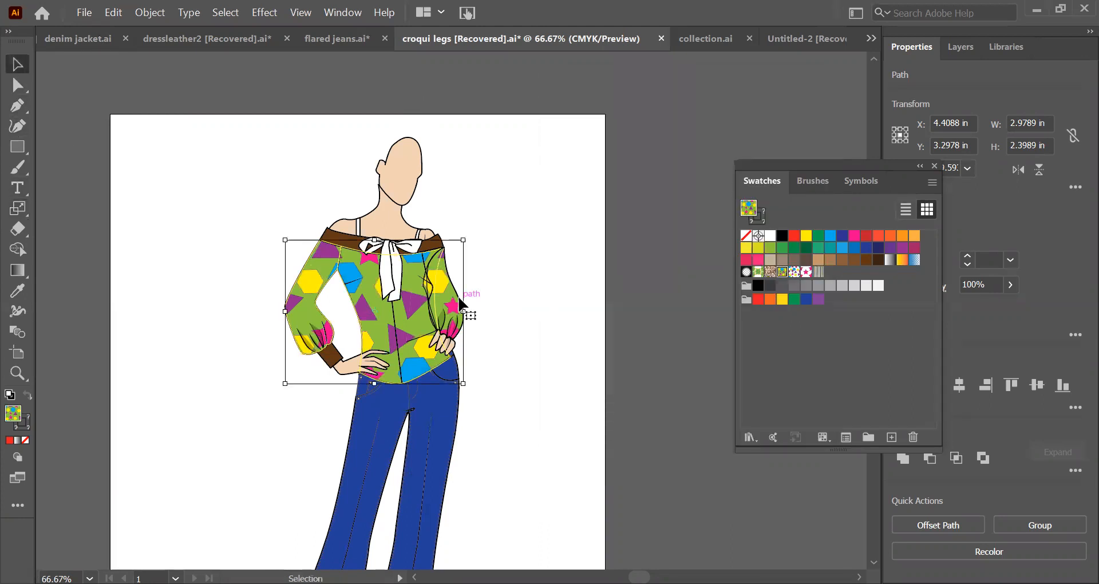
double_click(324, 274)
left_click(225, 318)
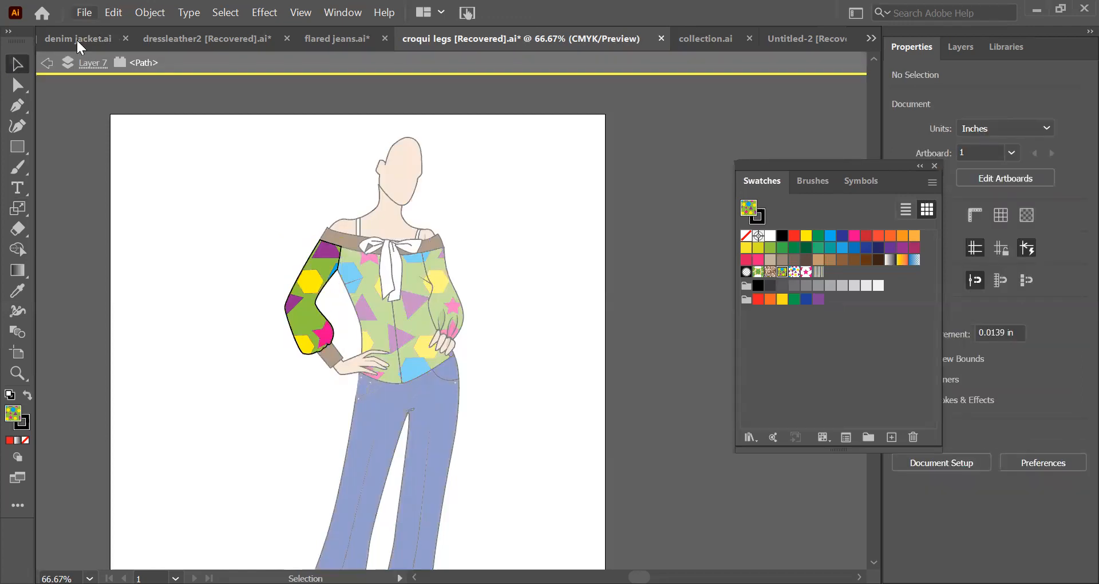
left_click(324, 271)
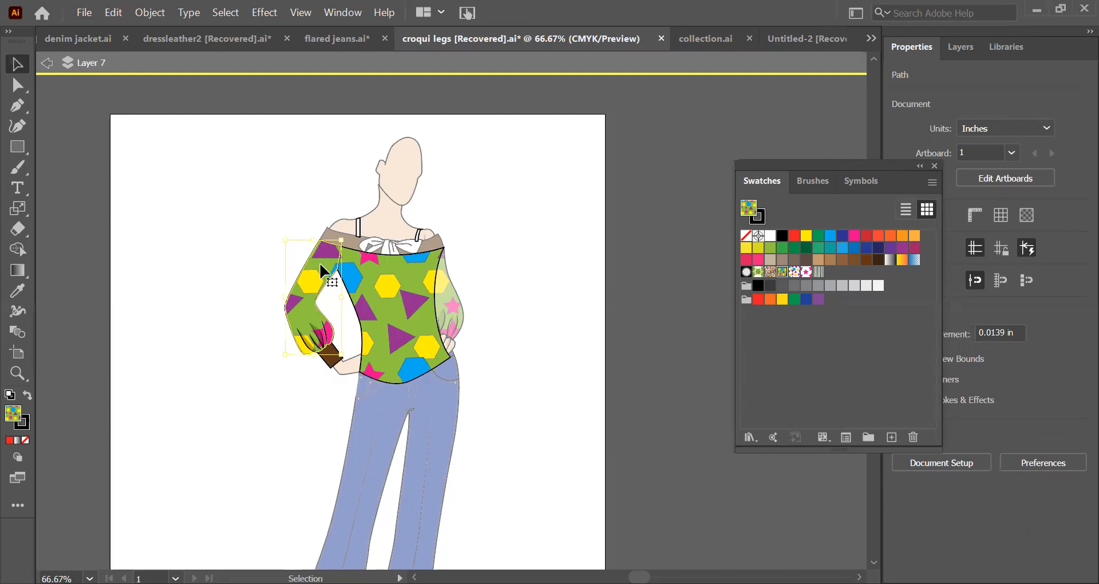
double_click(240, 275)
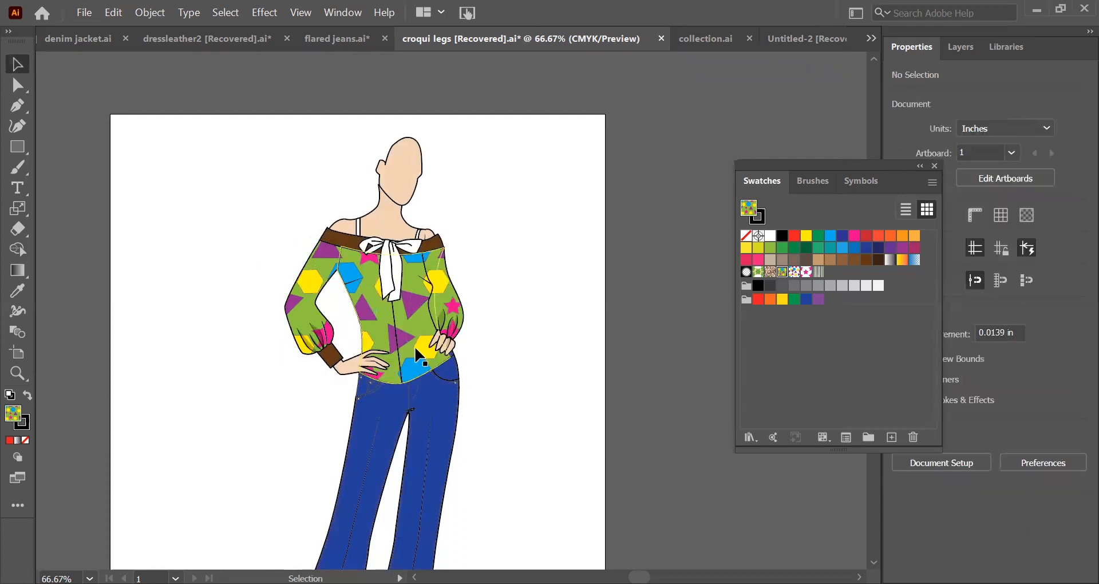
left_click_drag(261, 275, 489, 311)
left_click(516, 308)
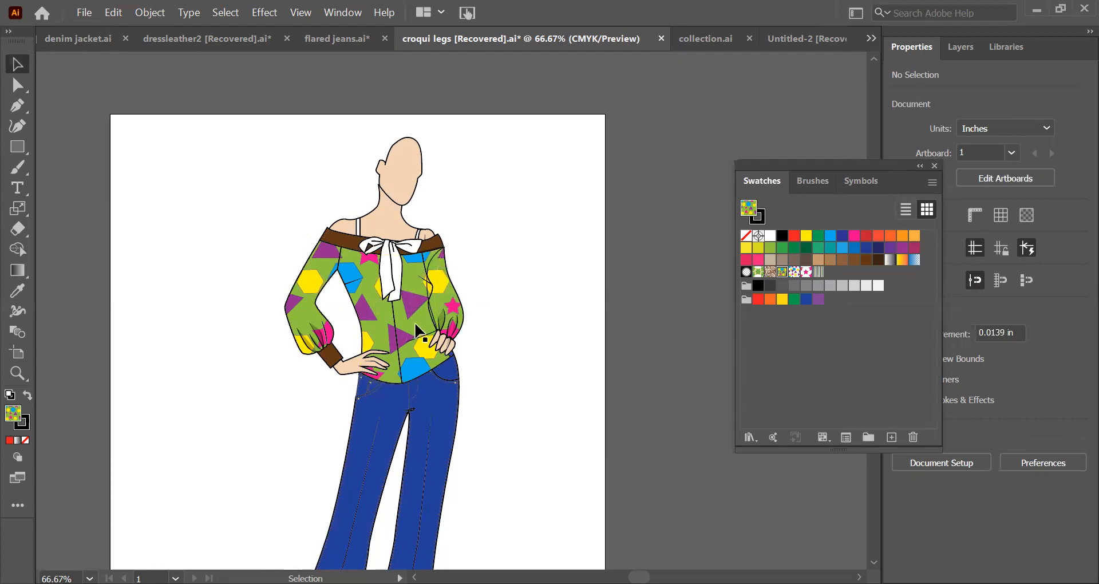
Shift the geometric pattern inside the cuffless sleeve without moving the sleeve shape itself
left_click(443, 292)
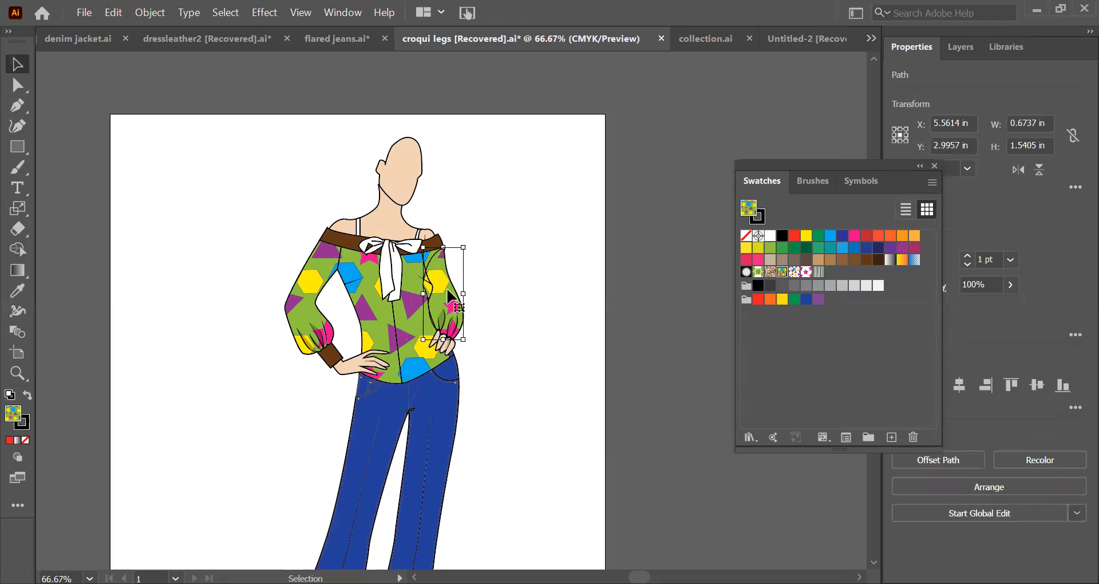
left_click(447, 304)
mouse_move(444, 298)
left_mouse_down()
mouse_move(447, 289)
mouse_move(458, 309)
mouse_move(452, 276)
mouse_move(444, 291)
left_mouse_up()
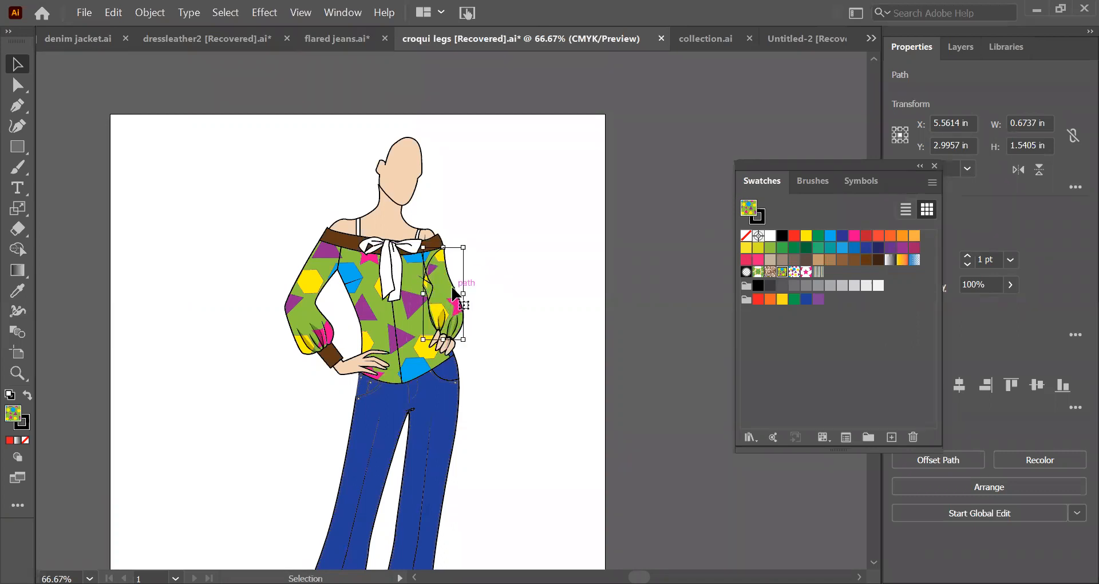
left_click(515, 308)
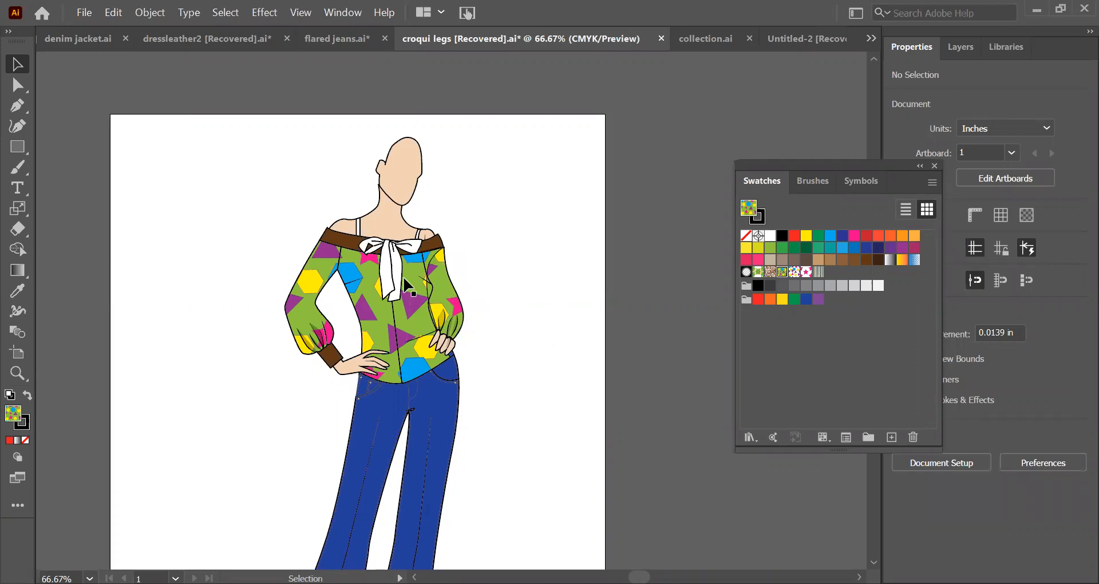
Reposition the geometric pattern inside the brown-cuffed sleeve so a pink star sits on the upper arm, keeping the sleeve in place
left_click(310, 283)
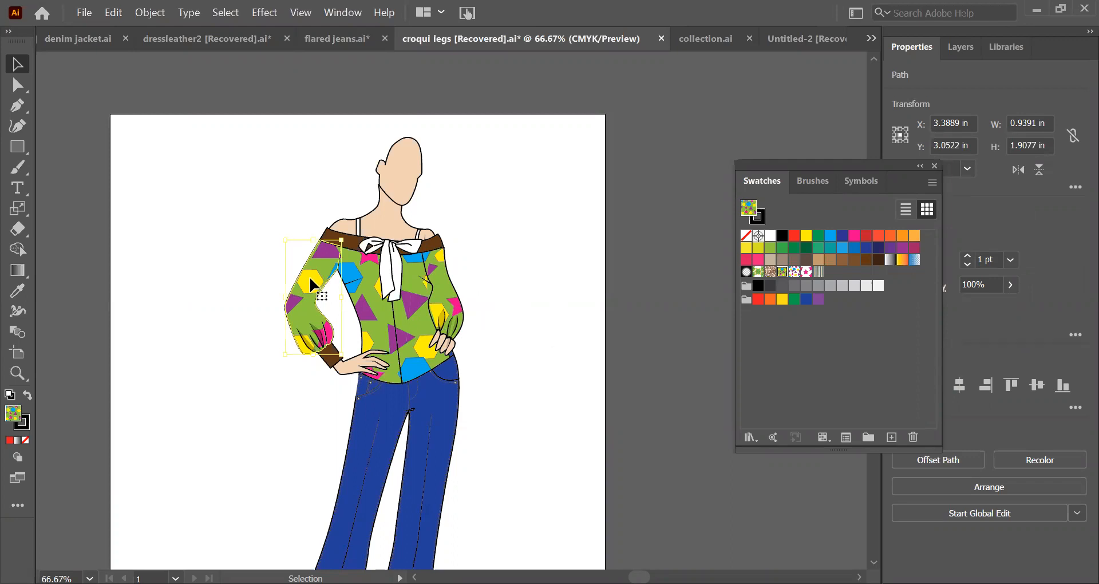
mouse_move(312, 282)
left_mouse_down()
mouse_move(316, 267)
mouse_move(317, 300)
left_mouse_up()
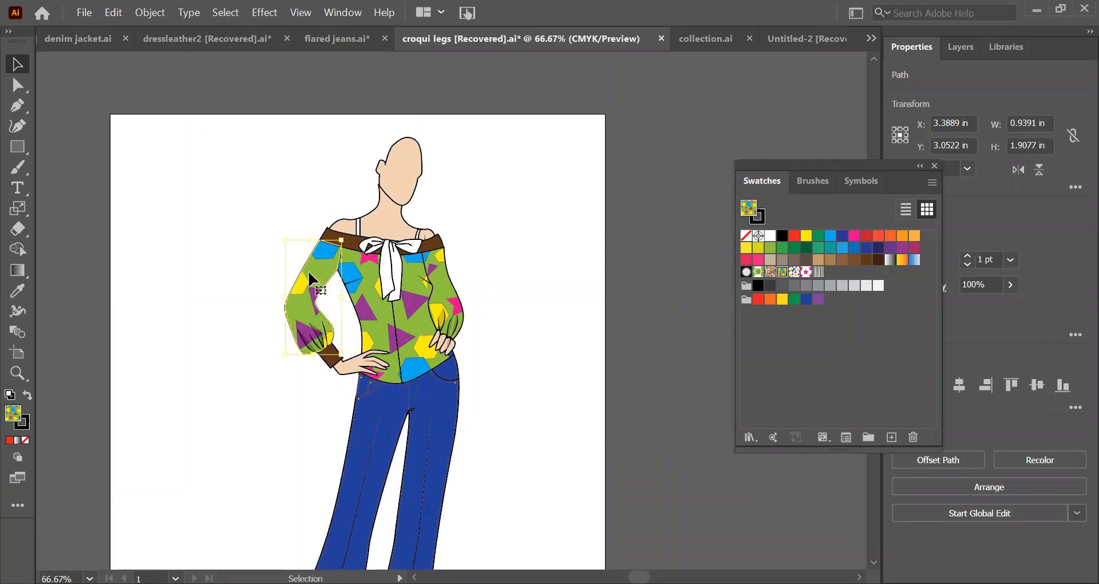
left_click_drag(319, 263, 335, 284)
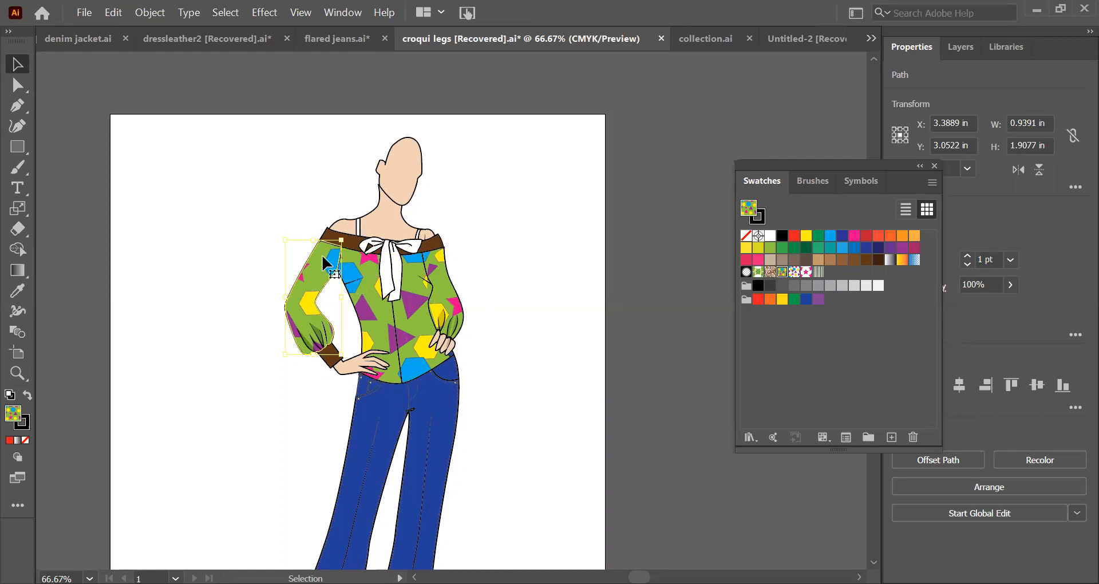
left_click_drag(322, 269, 301, 329)
left_click_drag(321, 263, 333, 244)
left_click_drag(315, 281, 308, 303)
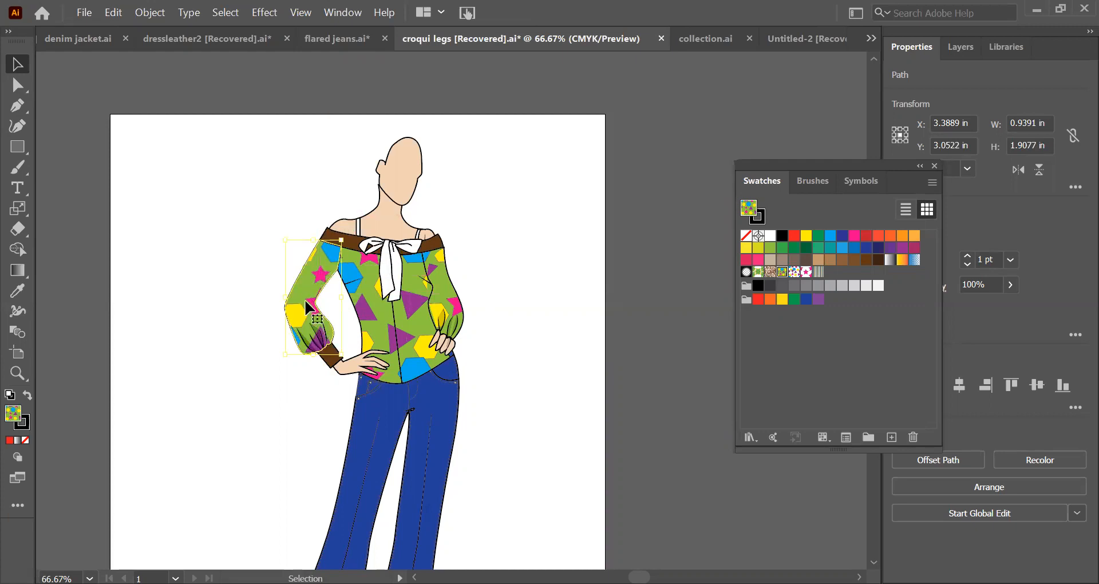
left_click(232, 331)
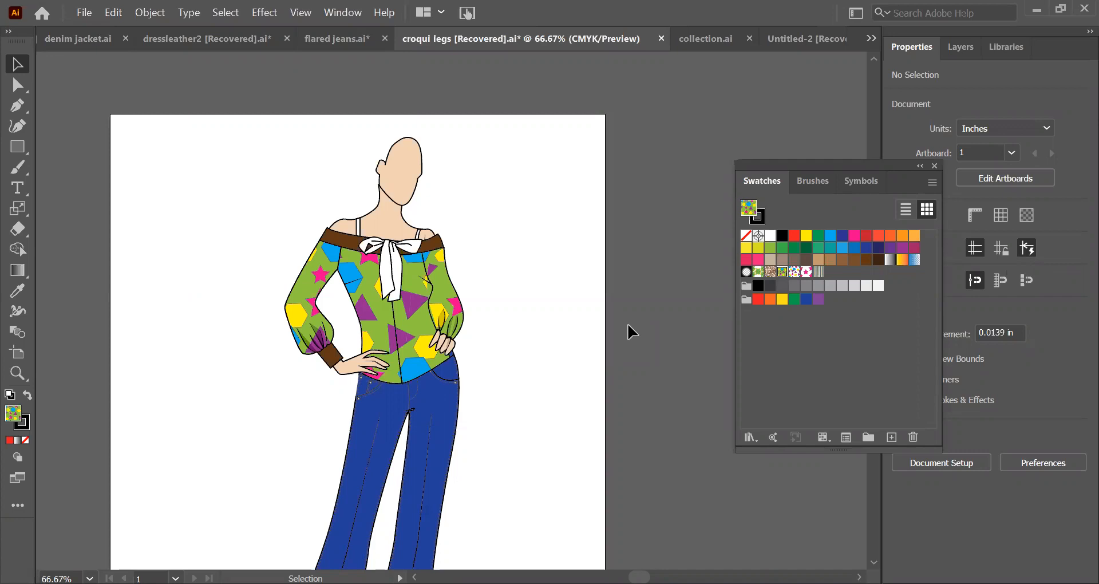
Place the harlequin-bella-stripe-anoushka fabric image from the attendance folder on drive C as a linked file beside the croqui
left_click(88, 13)
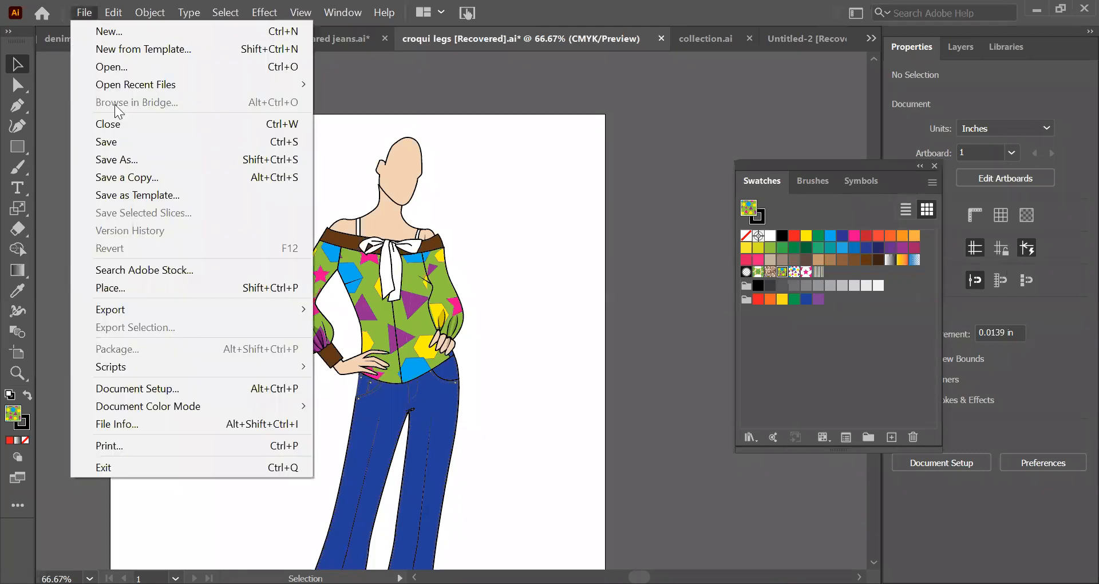
left_click(133, 287)
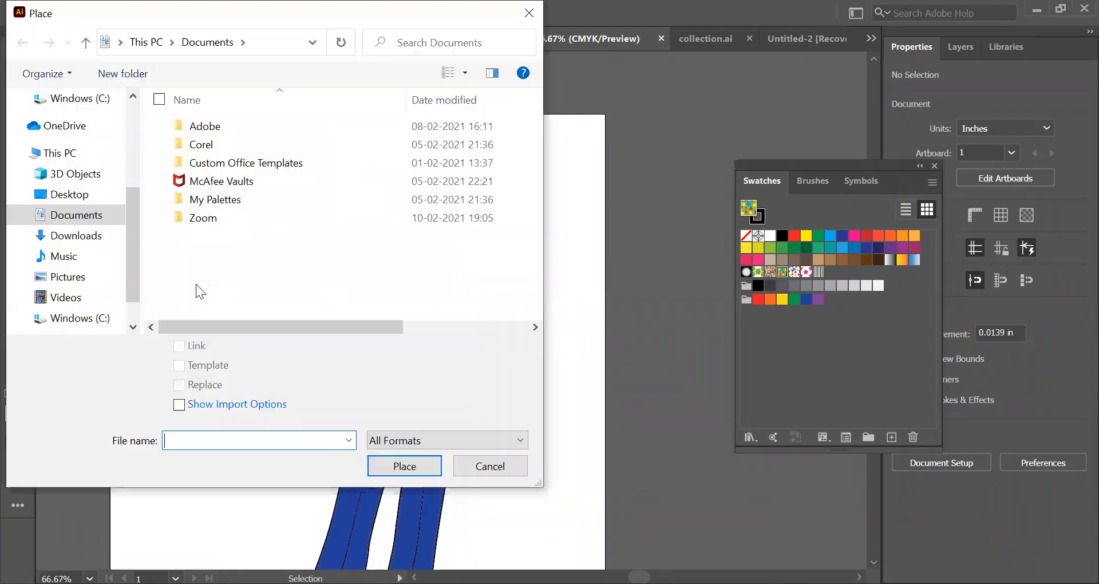
left_click(107, 319)
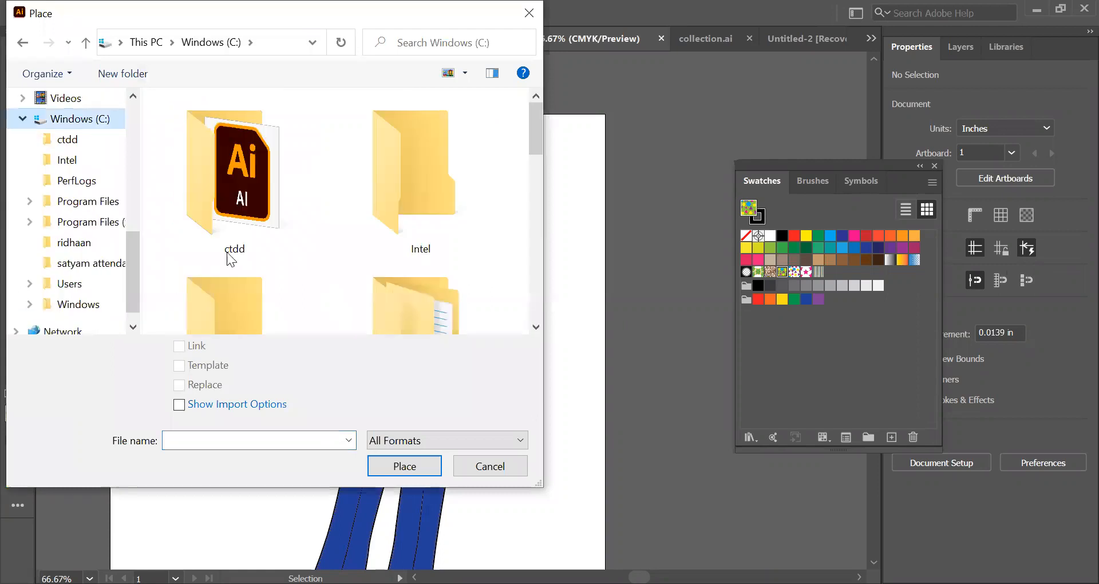
scroll(383, 251, "down", 2)
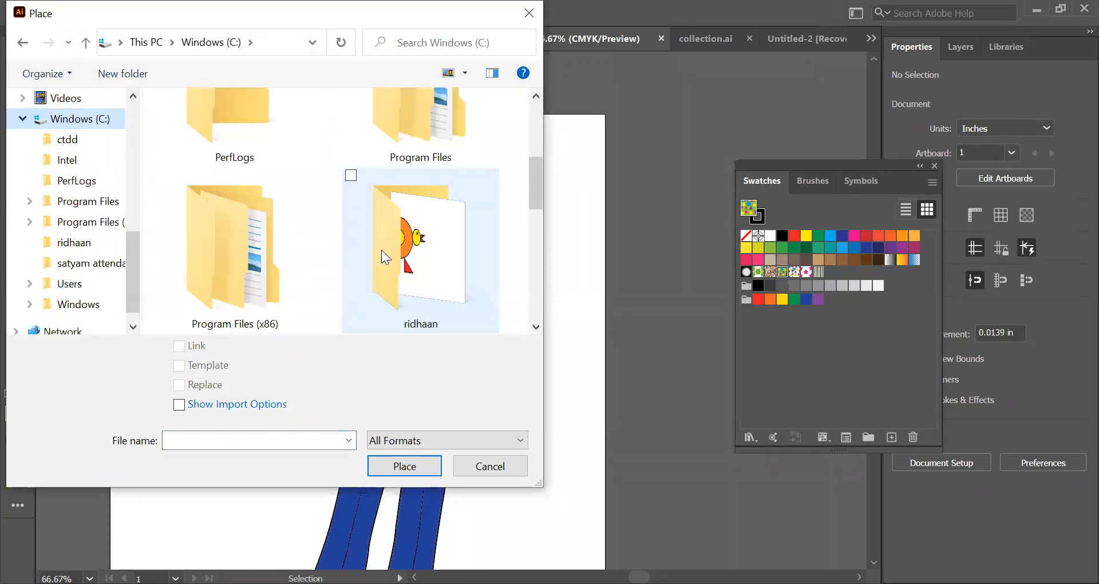
scroll(383, 249, "down", 3)
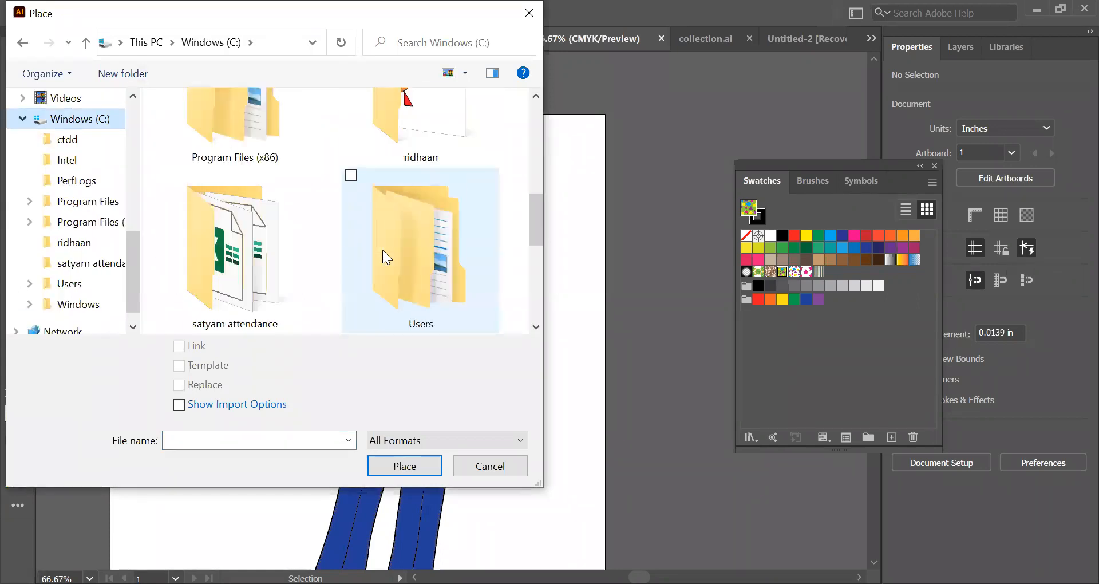
double_click(236, 261)
scroll(444, 242, "down", 3)
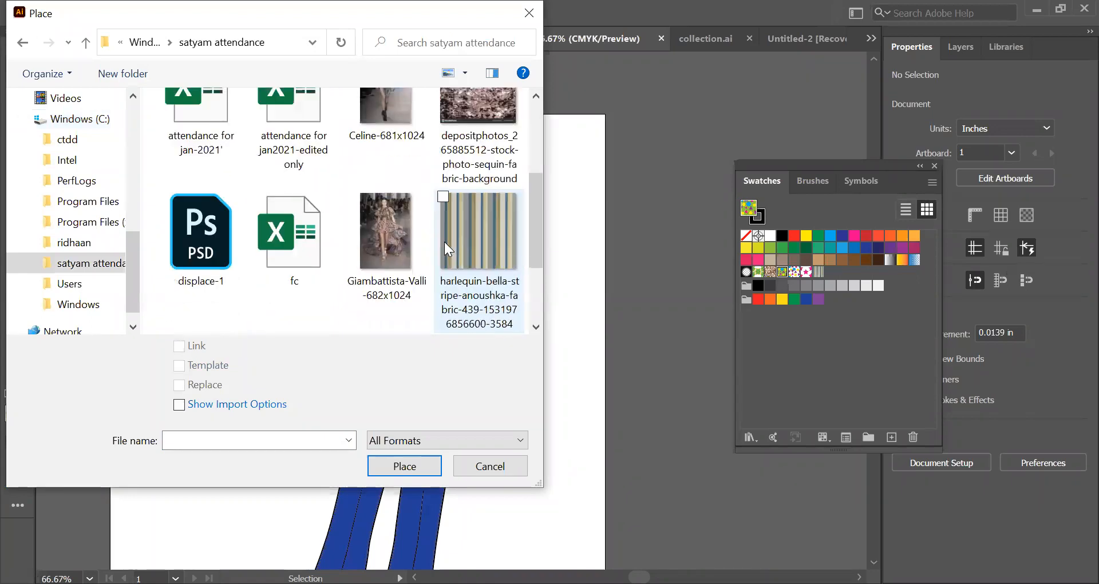
scroll(444, 240, "down", 3)
scroll(444, 240, "up", 1)
left_click(500, 136)
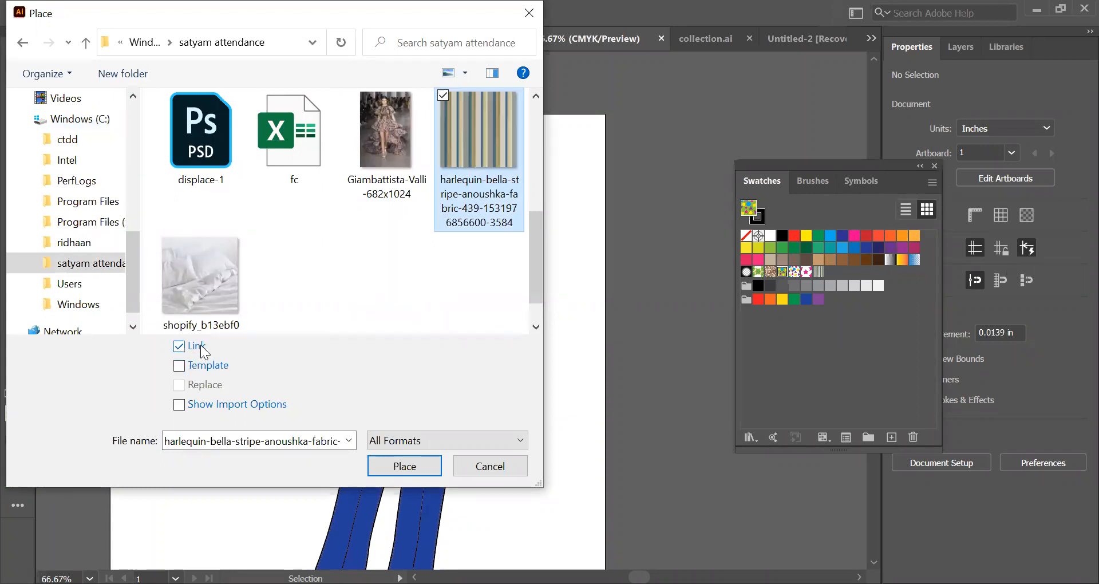
left_click(411, 461)
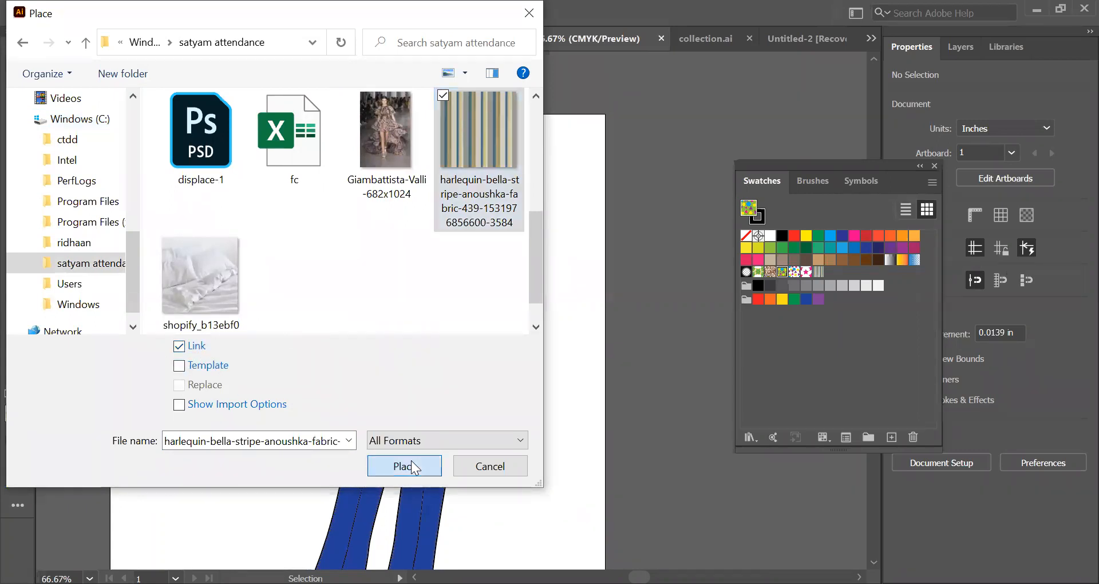
left_click(503, 144)
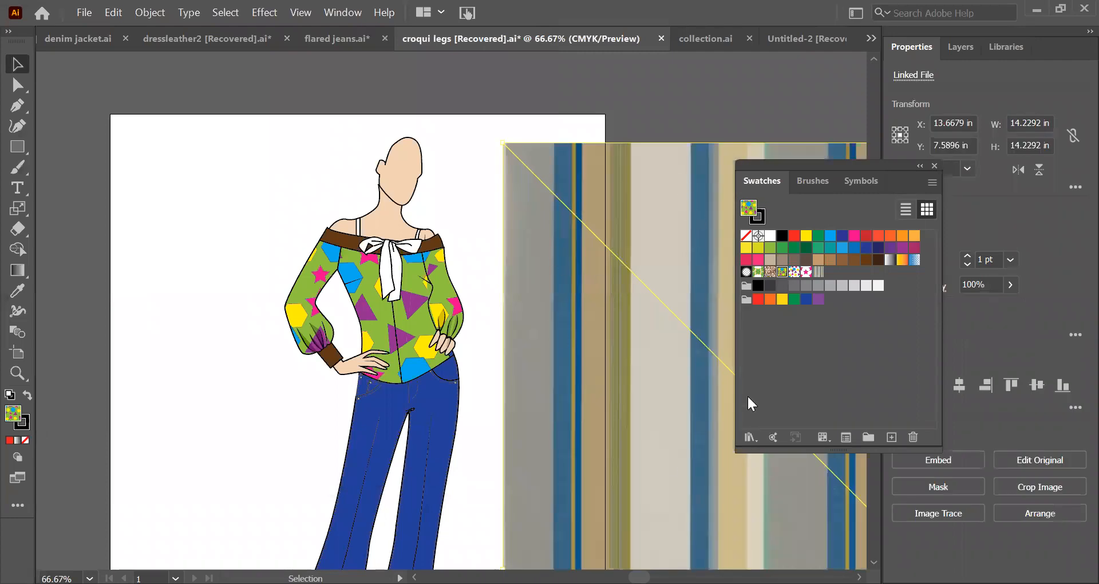
Delete the existing striped pattern swatch
left_click(817, 272)
left_click_drag(818, 274, 914, 436)
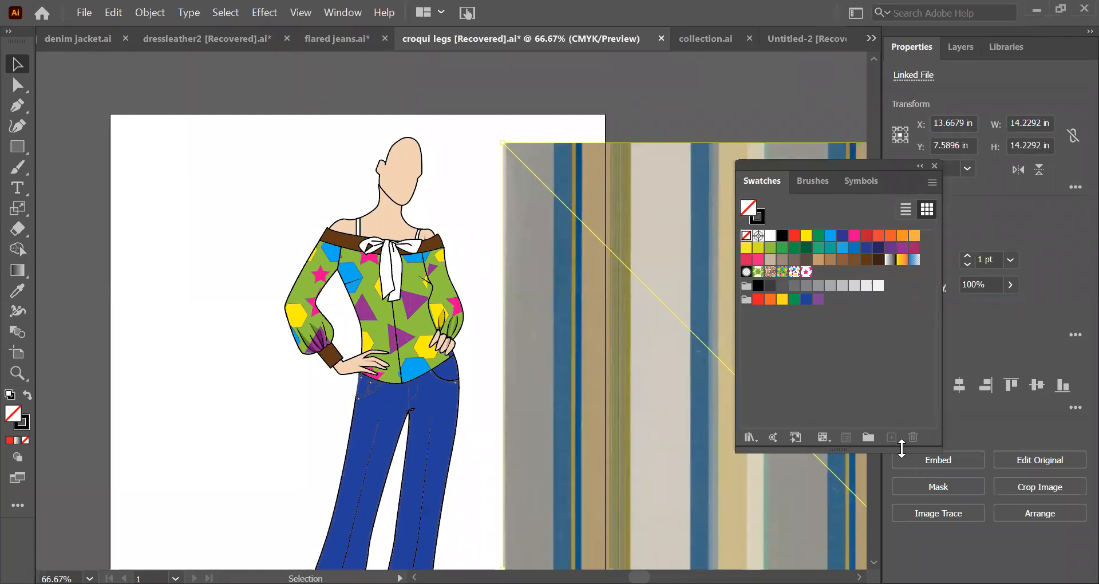
Try to make a pattern from the linked striped image, and delete that image
left_click(523, 106)
left_click(587, 147)
left_click(150, 12)
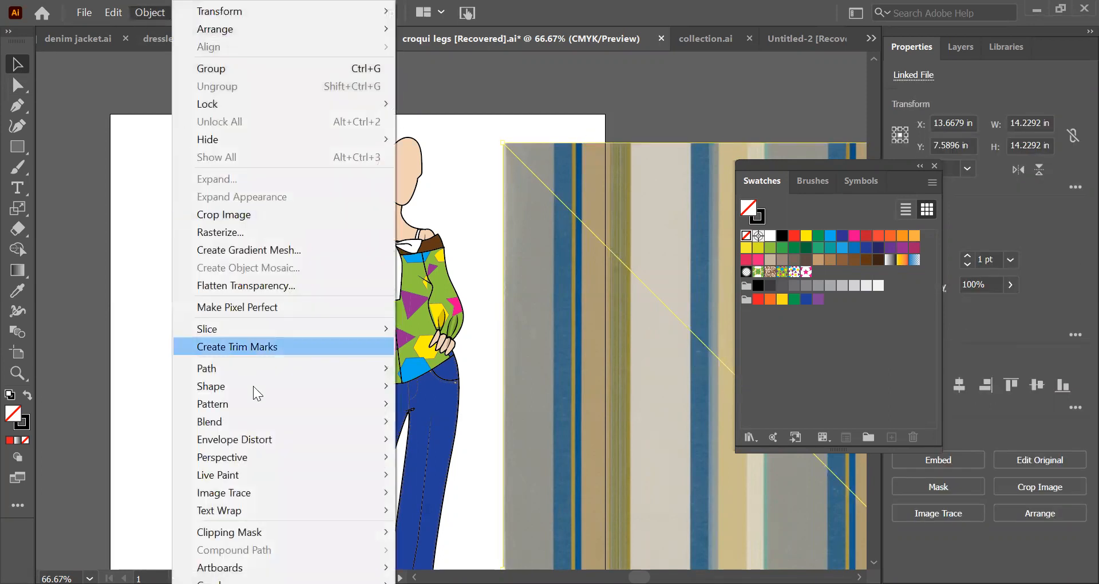
mouse_move(265, 403)
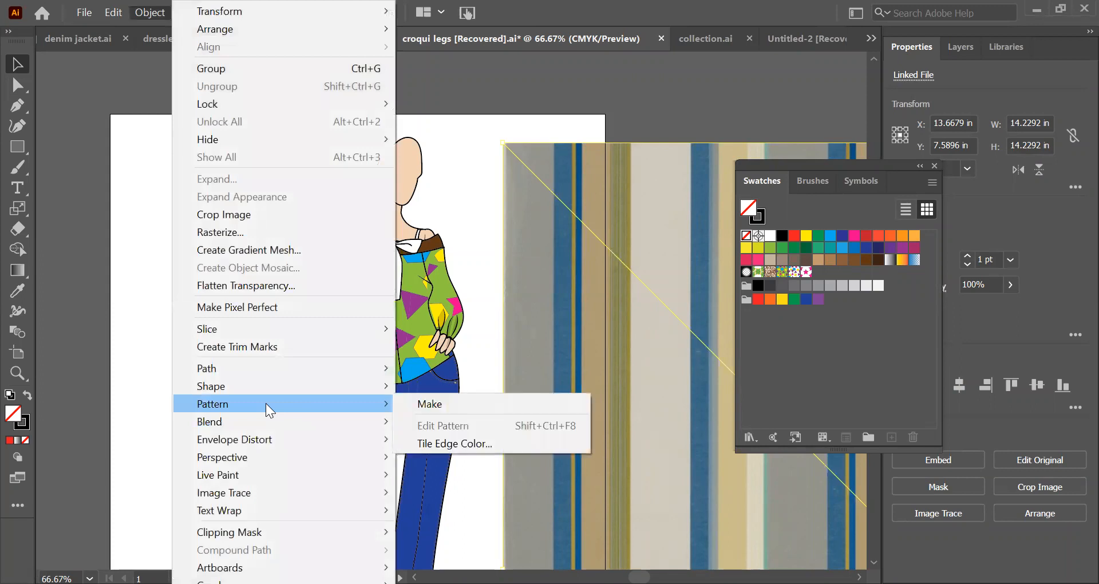
left_click(434, 403)
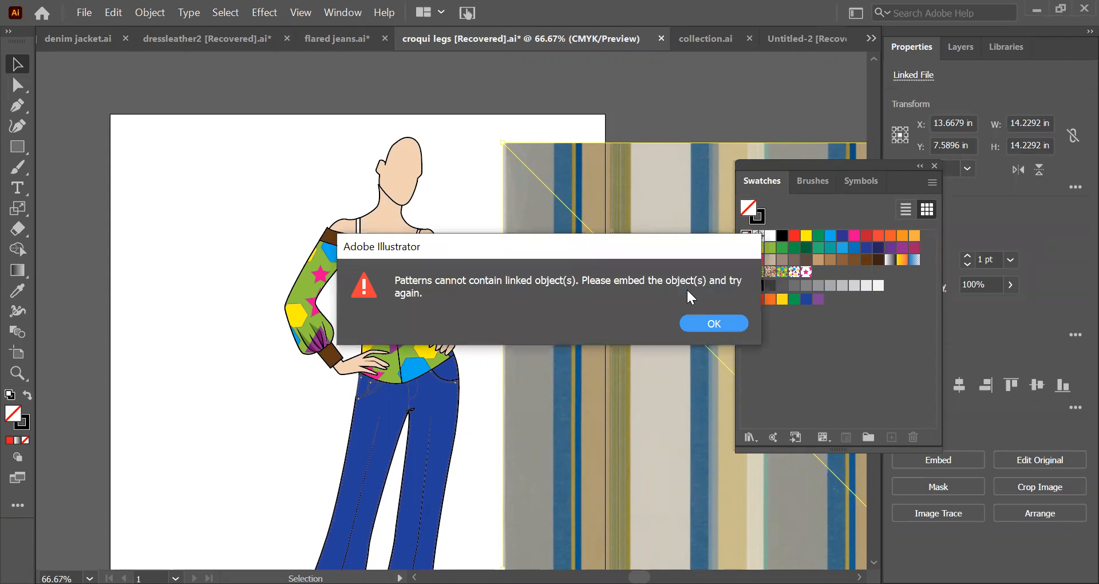
left_click(740, 318)
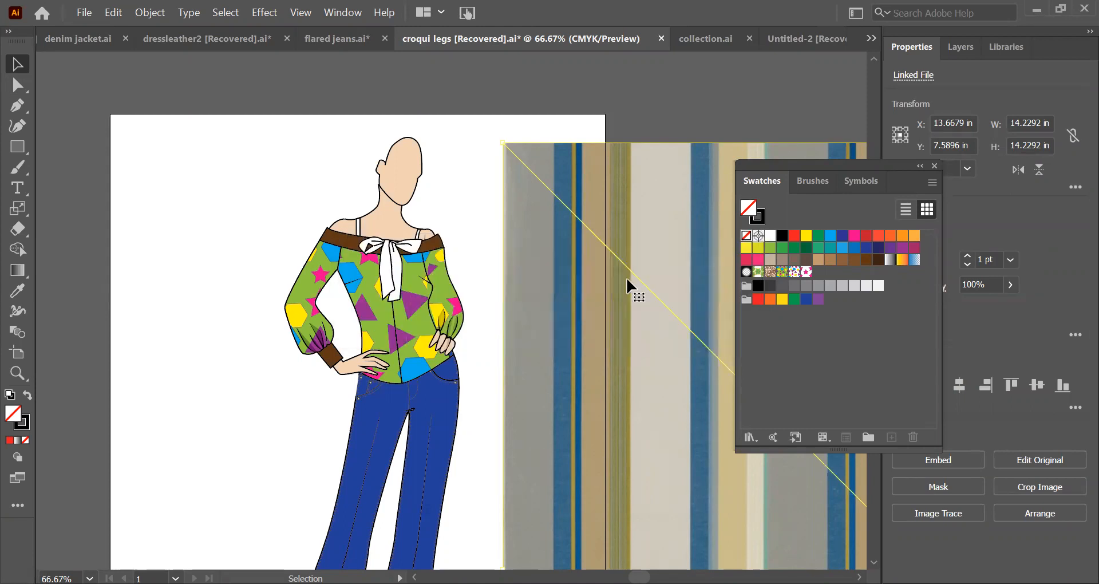
key("Delete")
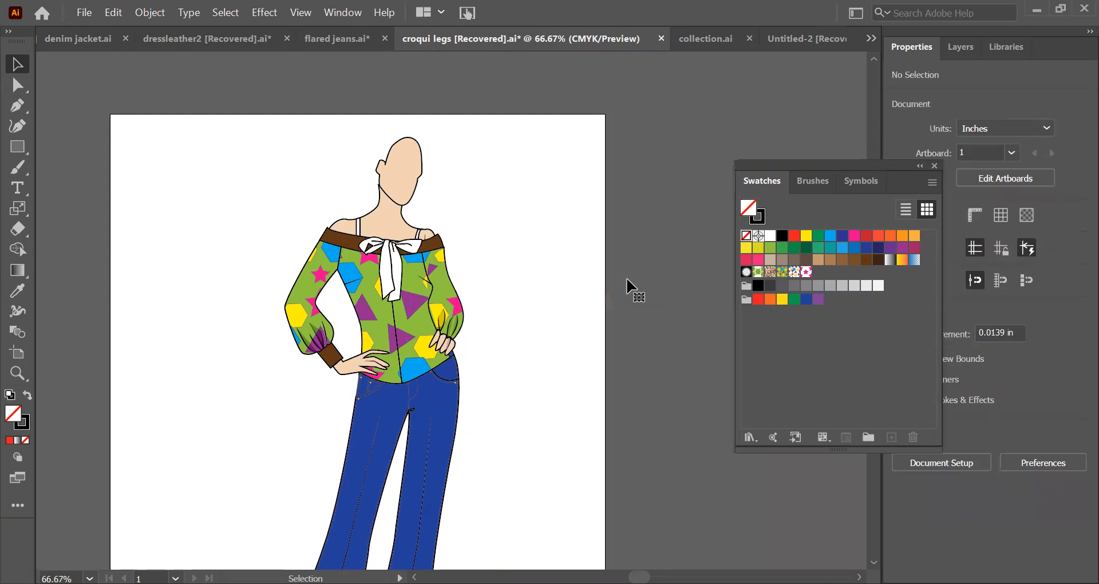
Place the harlequin-bella-stripe-anoushka fabric image beside the croqui with linking turned off so that it is embedded
left_click(83, 12)
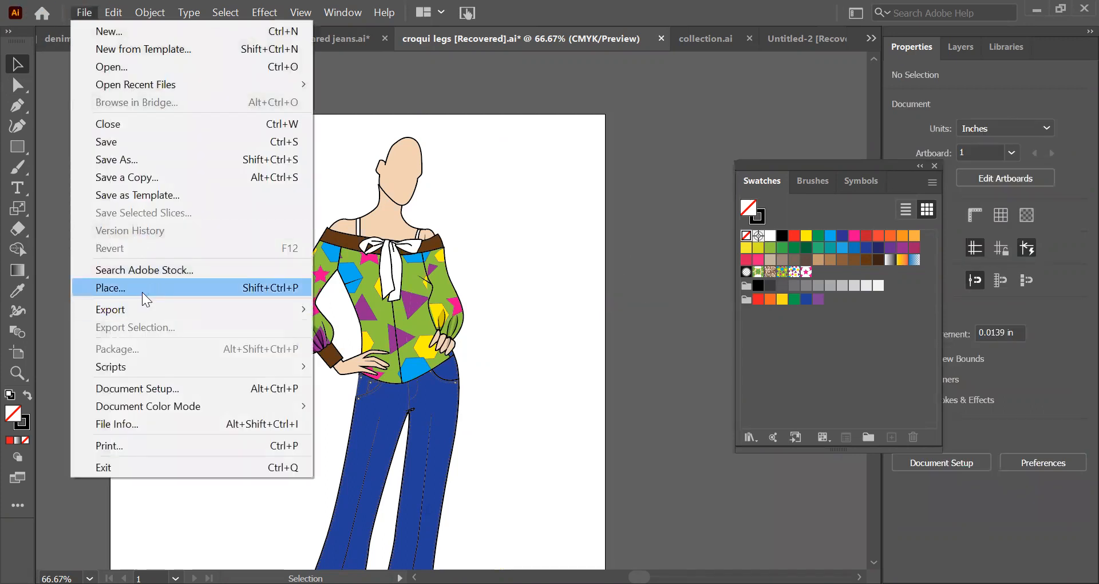
left_click(142, 292)
left_click_drag(534, 133, 541, 211)
left_click(487, 191)
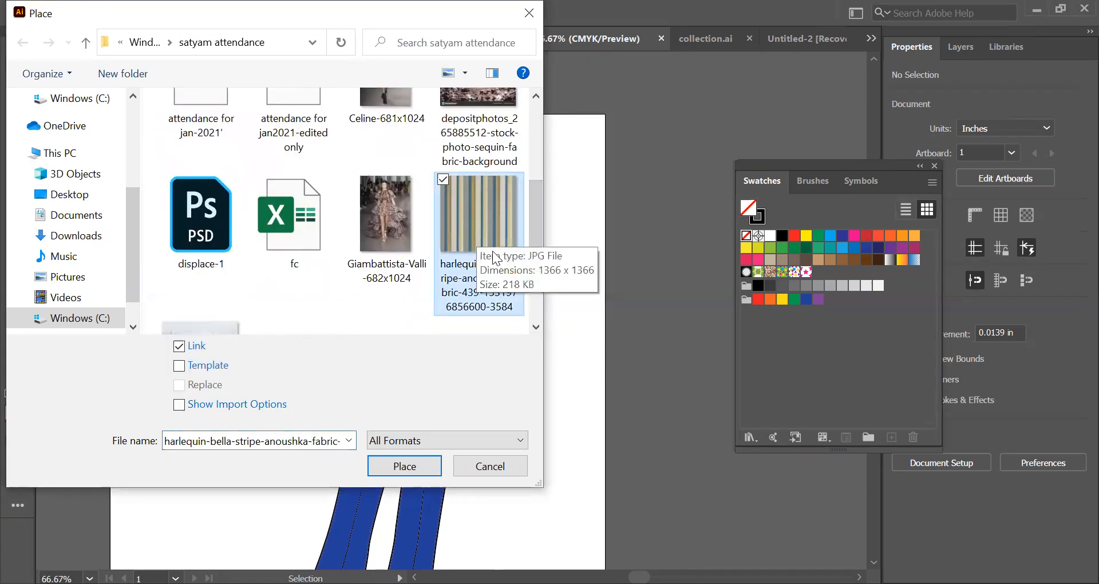
left_click(178, 349)
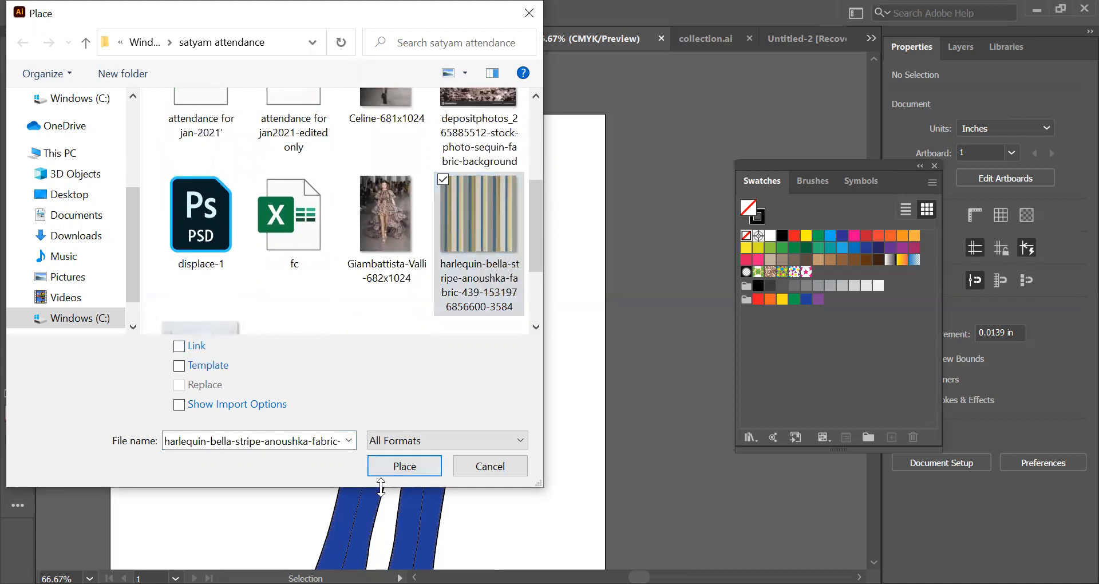
left_click(438, 472)
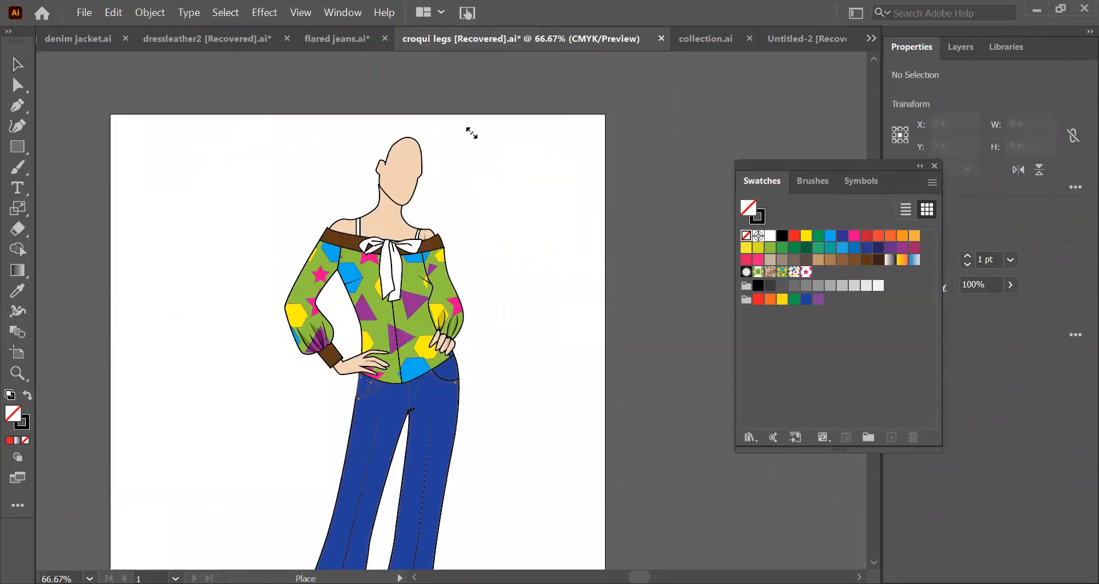
left_click(472, 131)
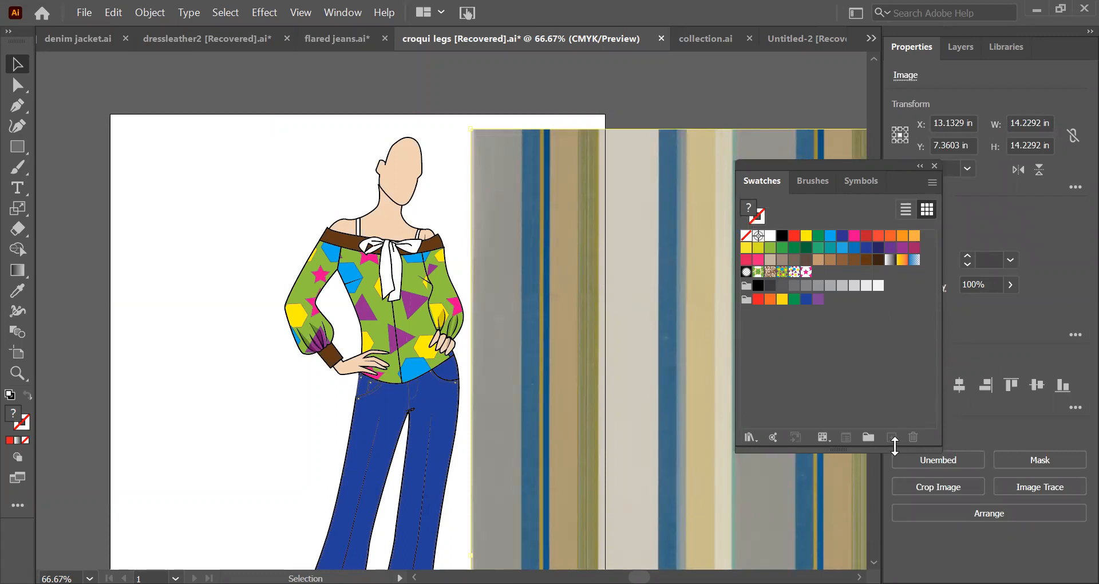
Make a pattern swatch from the embedded striped image with the default tile settings, and delete the image from the artboard
left_click(150, 13)
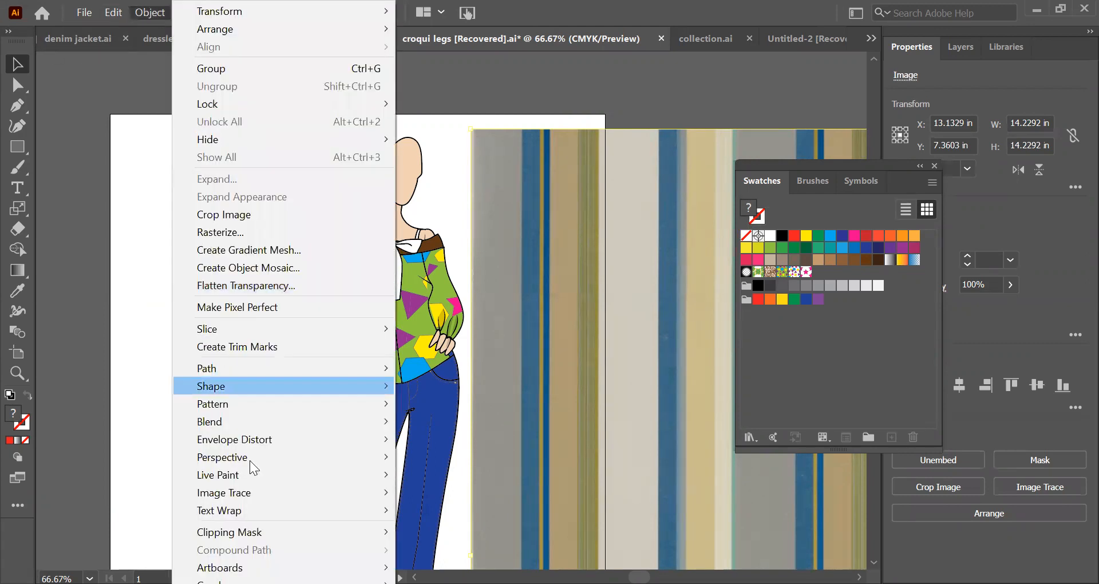
mouse_move(271, 402)
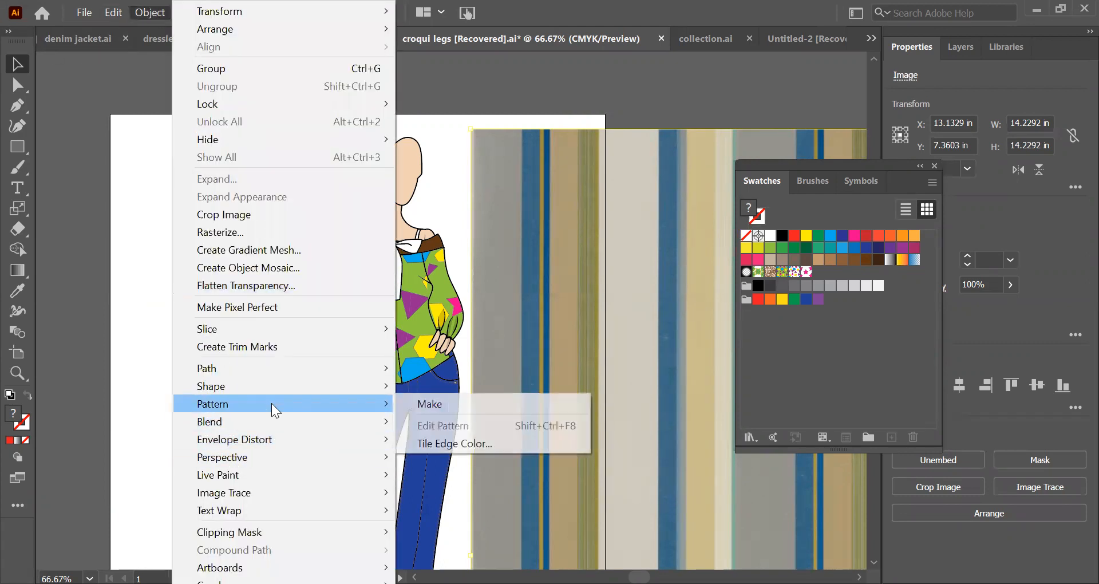
left_click(467, 404)
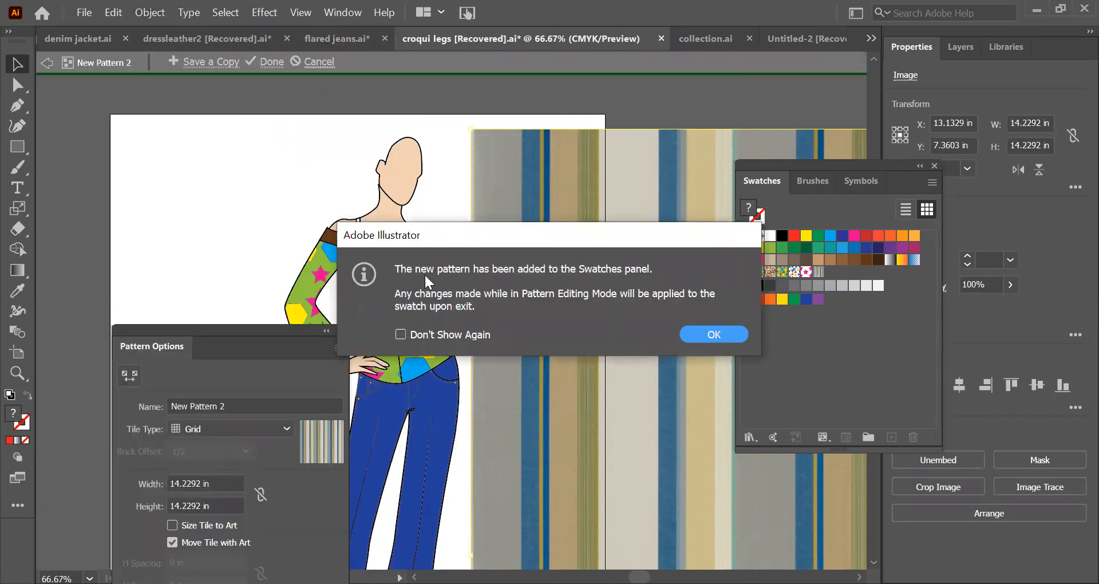
left_click(702, 329)
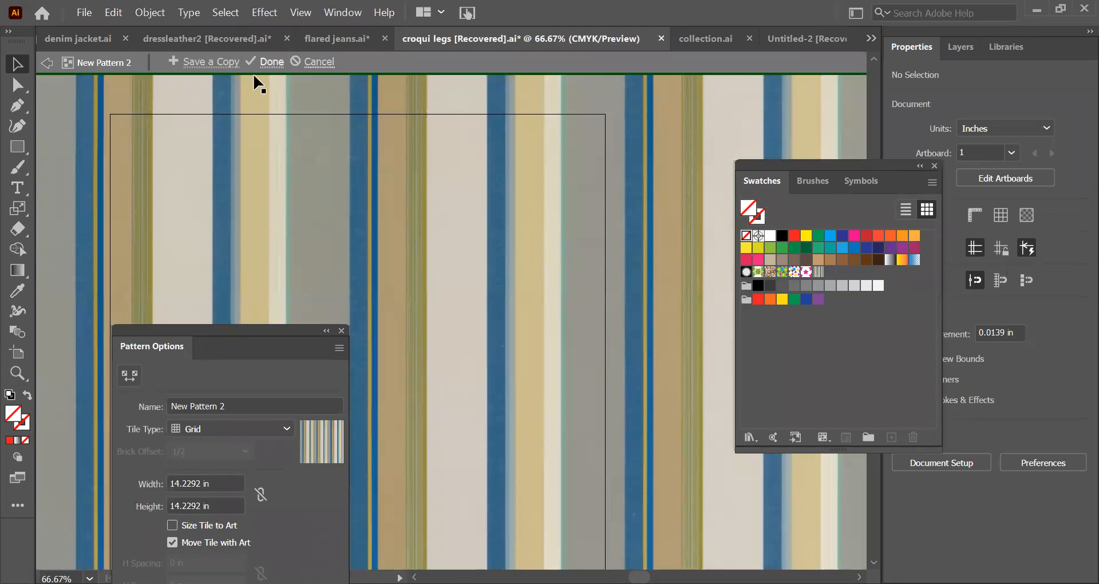
key("Escape")
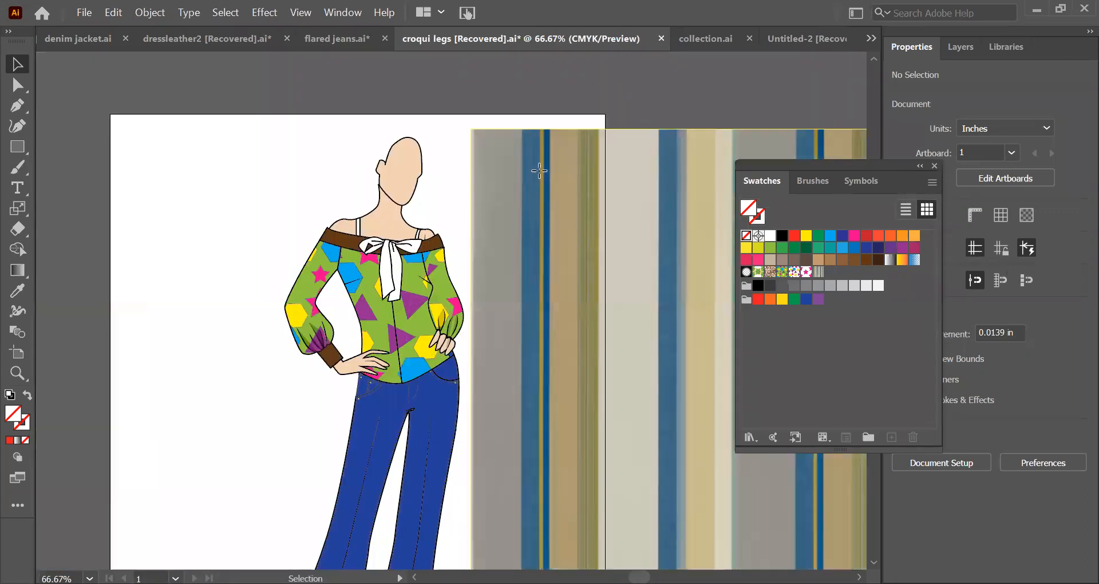
left_click(539, 177)
key("Delete")
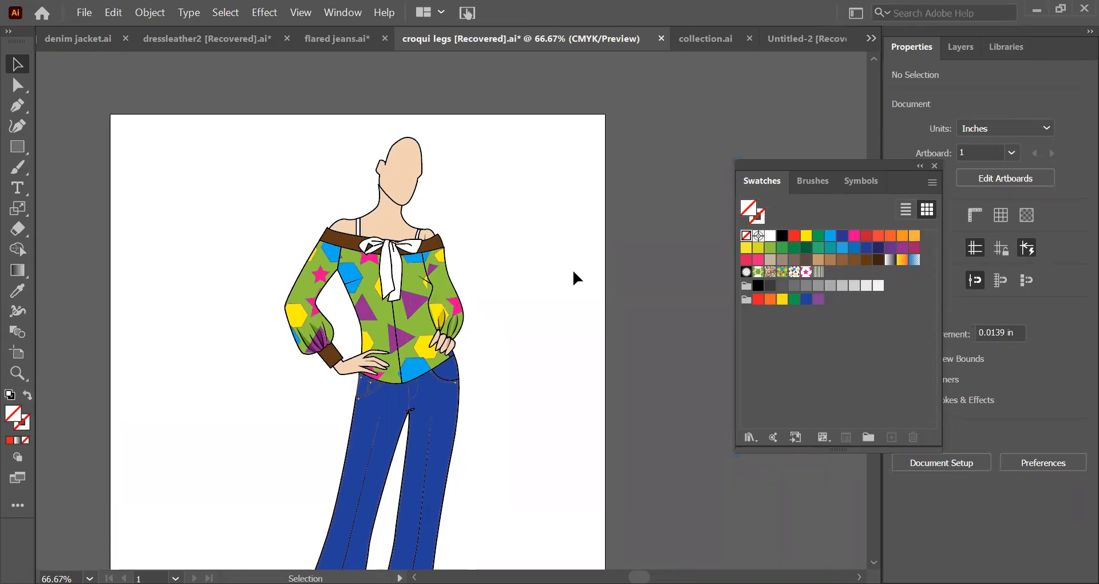
left_click(17, 147)
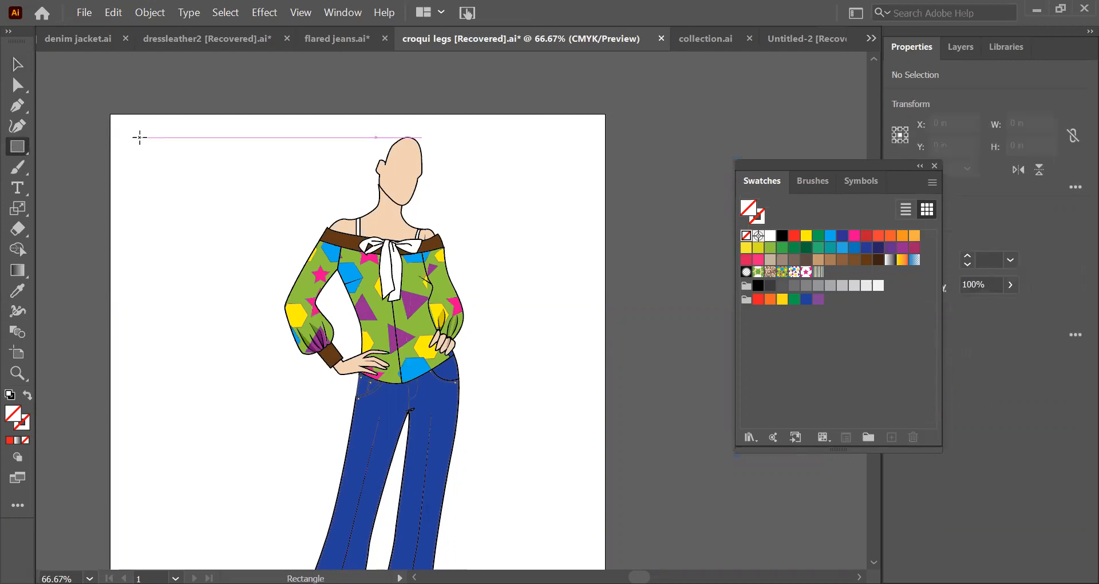
left_click_drag(139, 137, 157, 231)
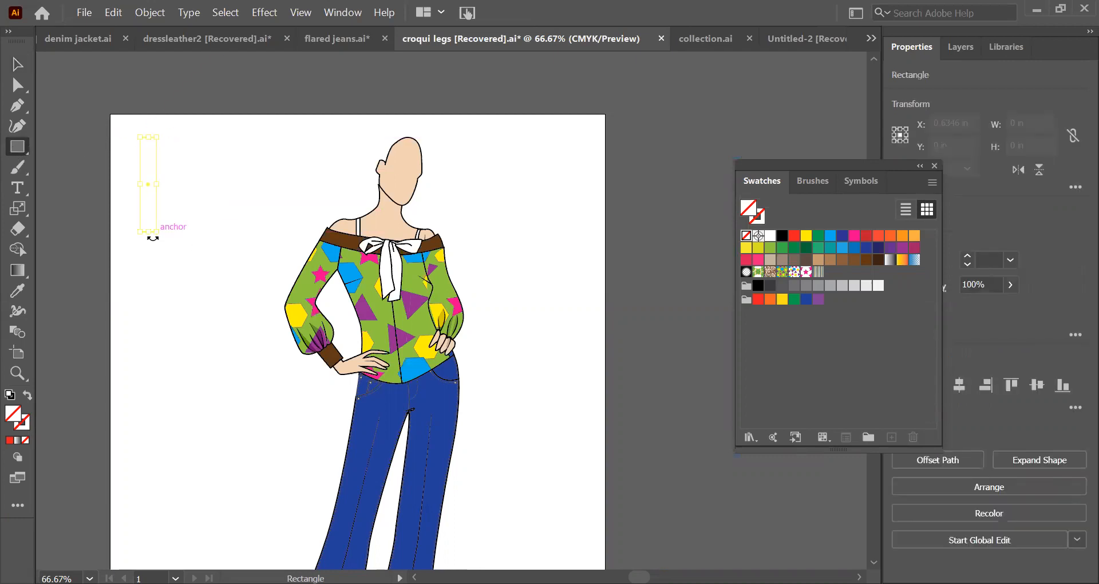
left_click(17, 64)
left_click(147, 166)
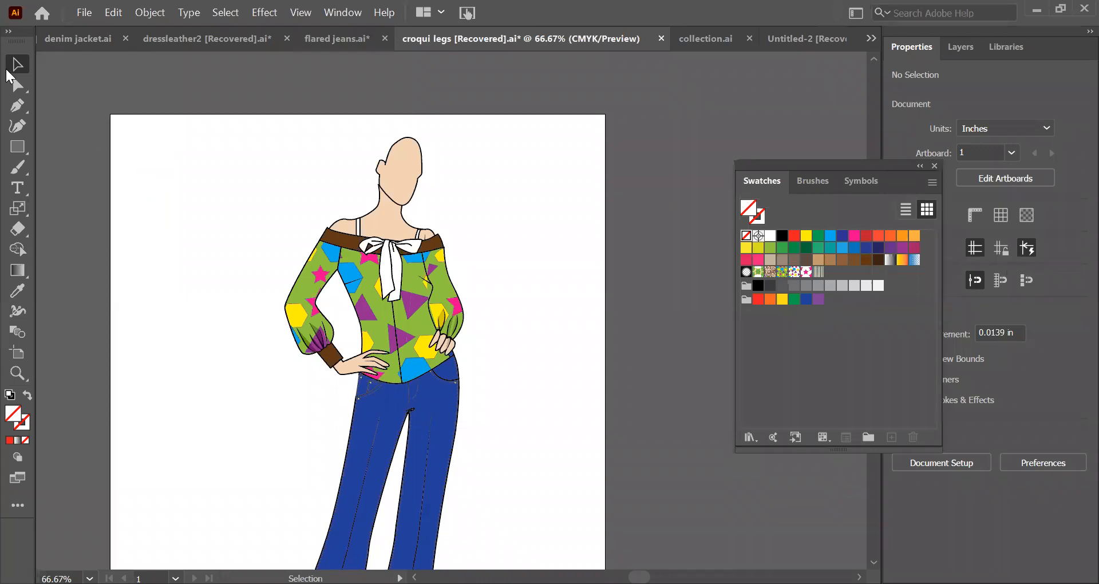
left_click_drag(113, 125, 196, 280)
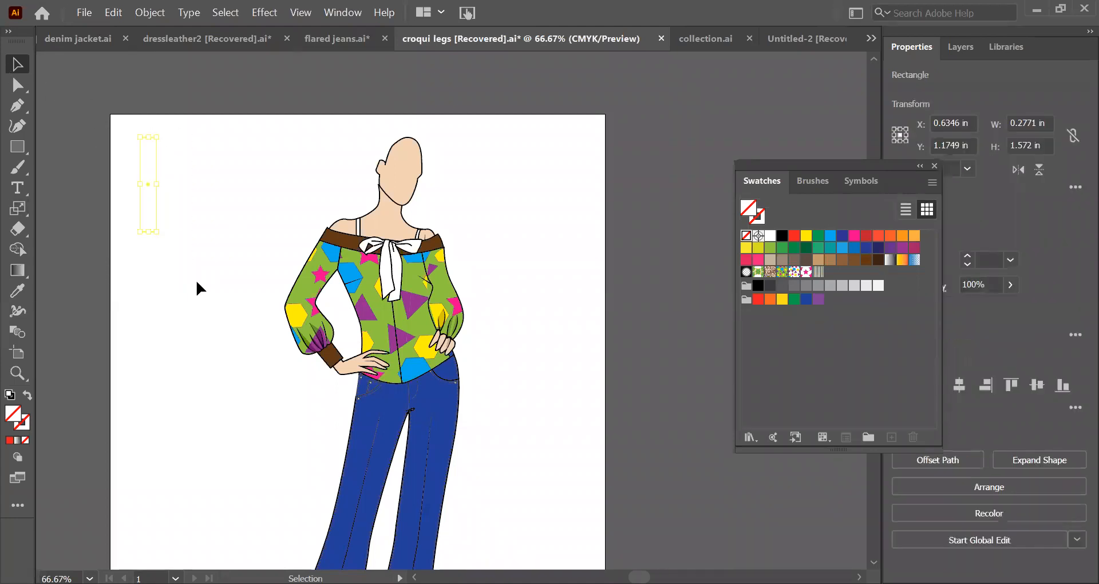
key("Delete")
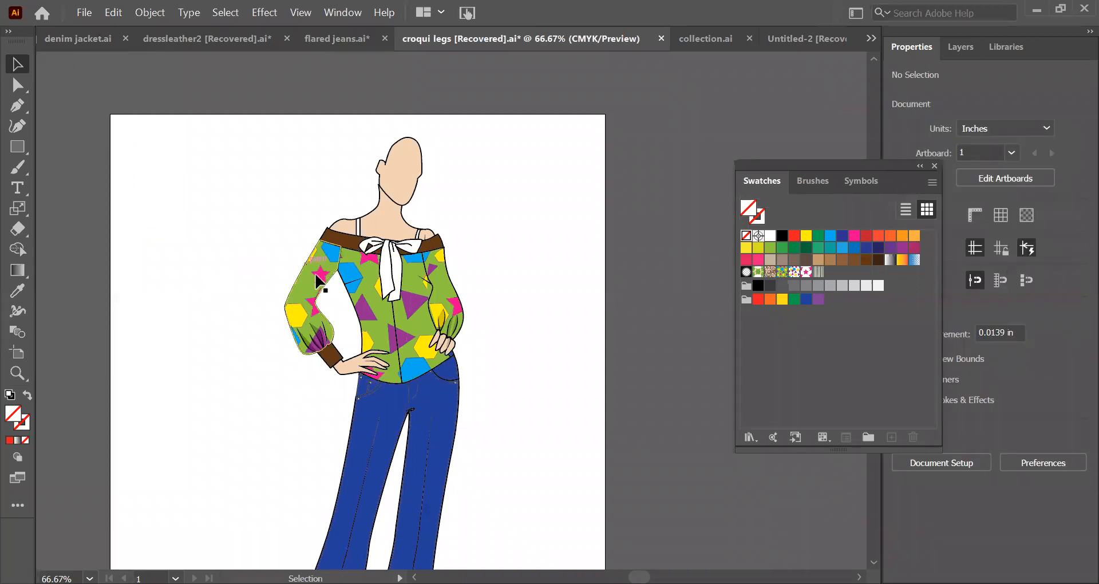
Fill the blouse's left-hand sleeve with the striped fabric swatch and scale only its pattern uniformly to 25%
left_click(321, 276)
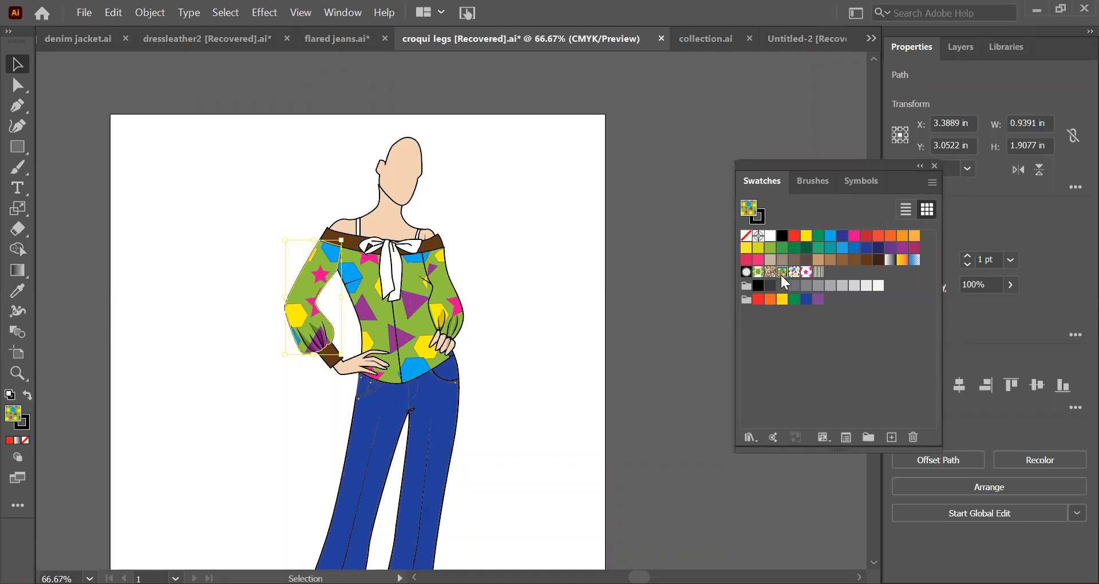
left_click(818, 274)
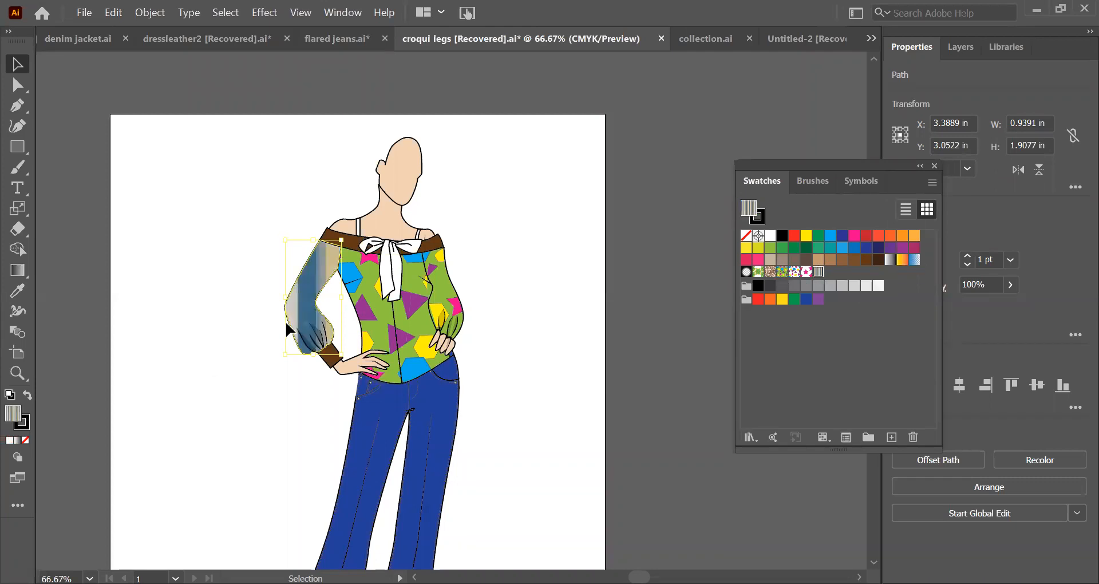
double_click(17, 208)
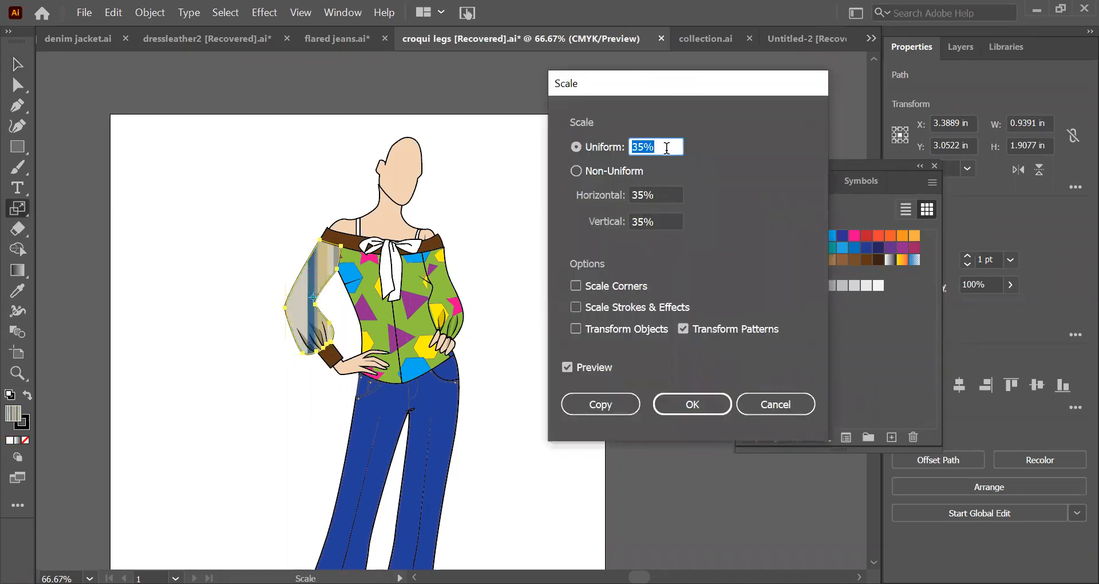
type("25")
left_click(565, 367)
left_click(565, 367)
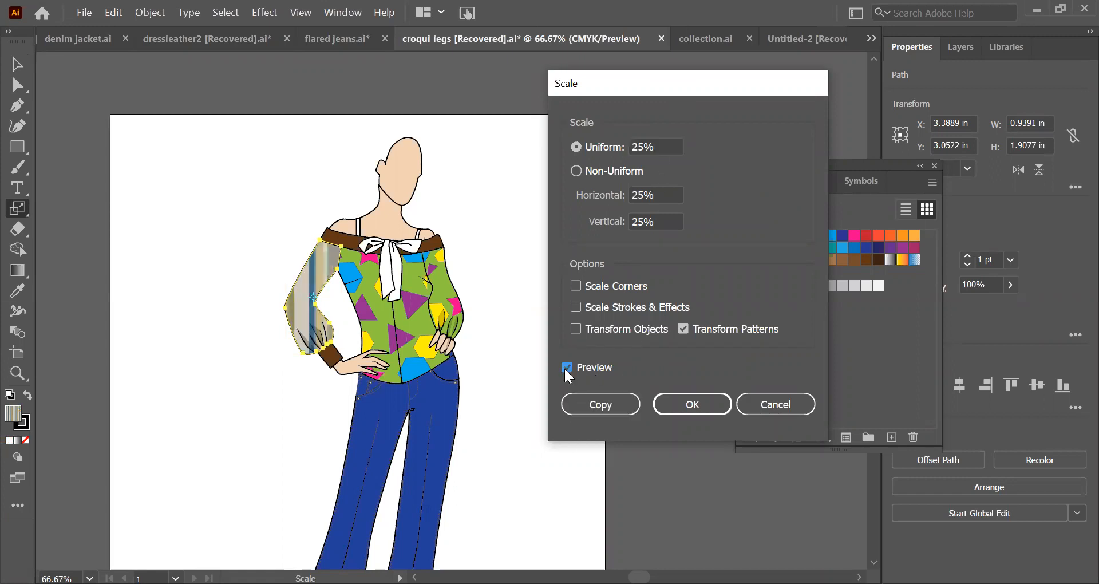
left_click(669, 404)
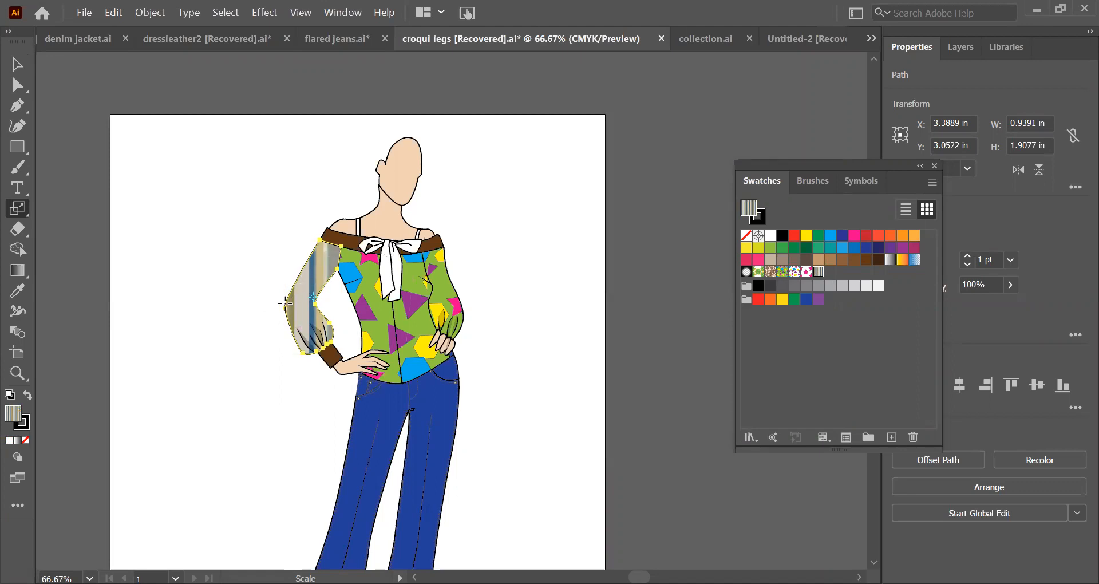
Rotate the striped pattern inside the left-hand sleeve clockwise by eye so the stripes slant along the upper arm
key("b")
left_click(20, 211)
left_click_drag(30, 220, 85, 208)
left_click_drag(302, 233, 275, 220)
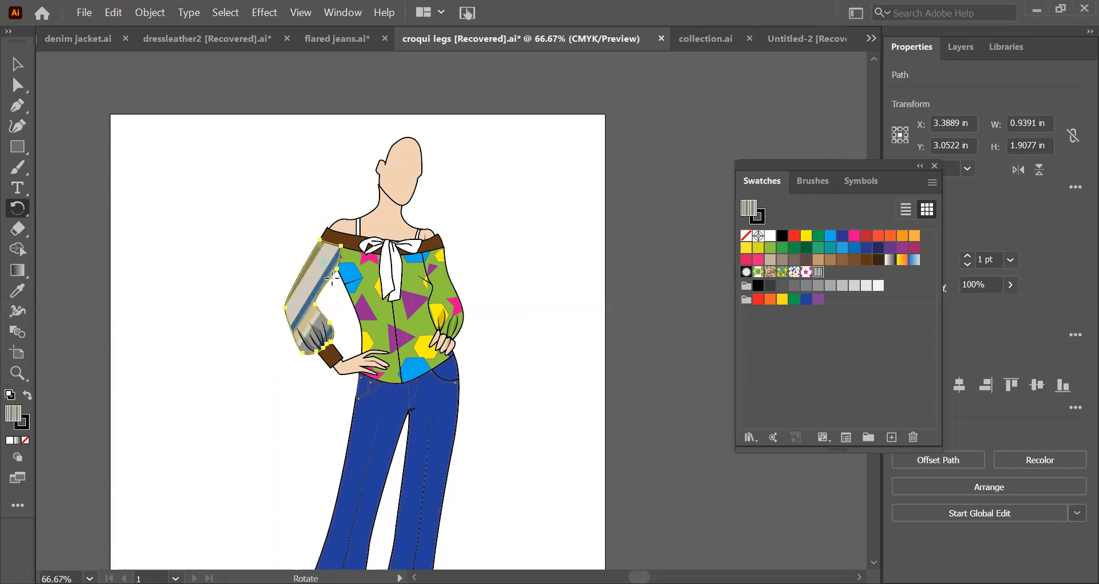
left_click(17, 64)
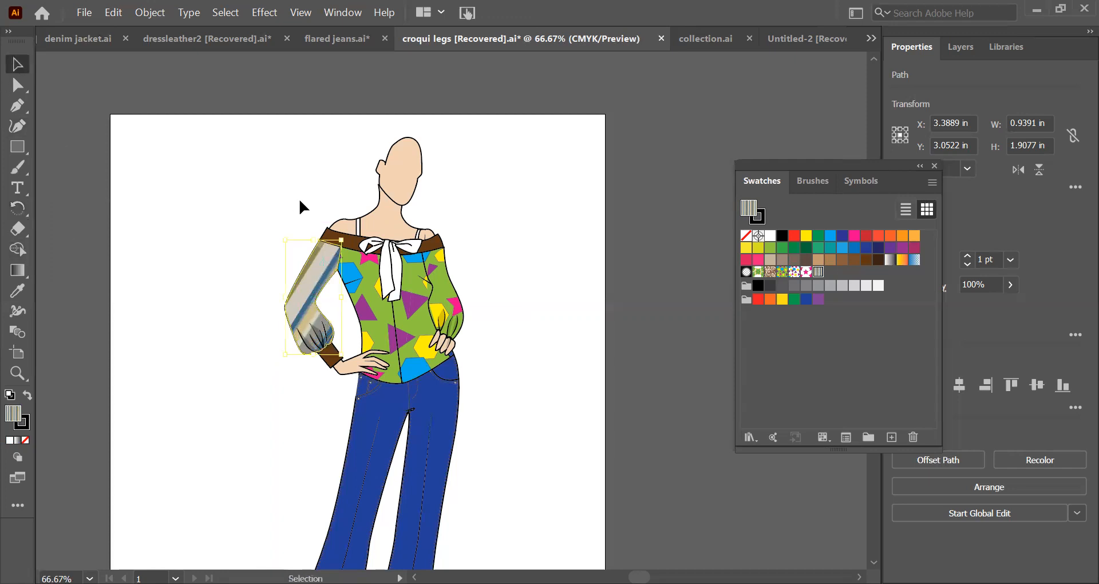
left_click(299, 198)
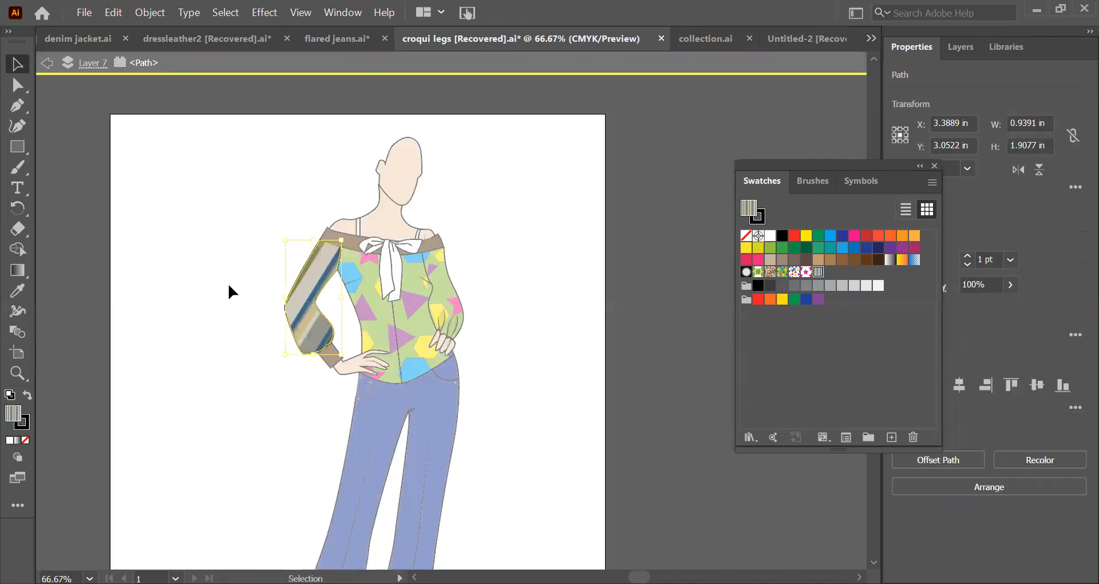
double_click(228, 284)
left_click(307, 281)
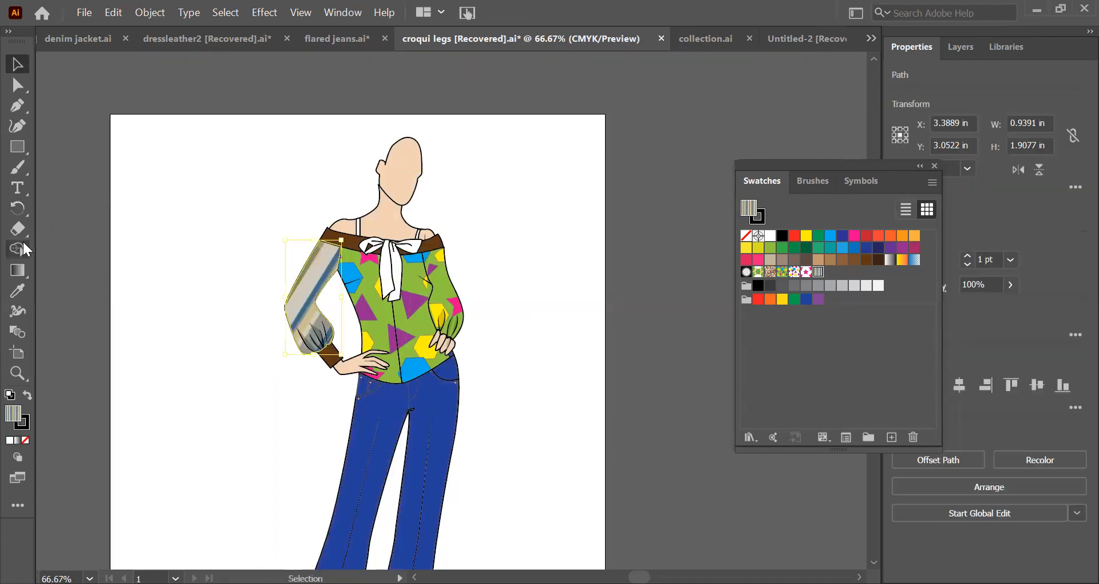
left_click(26, 234)
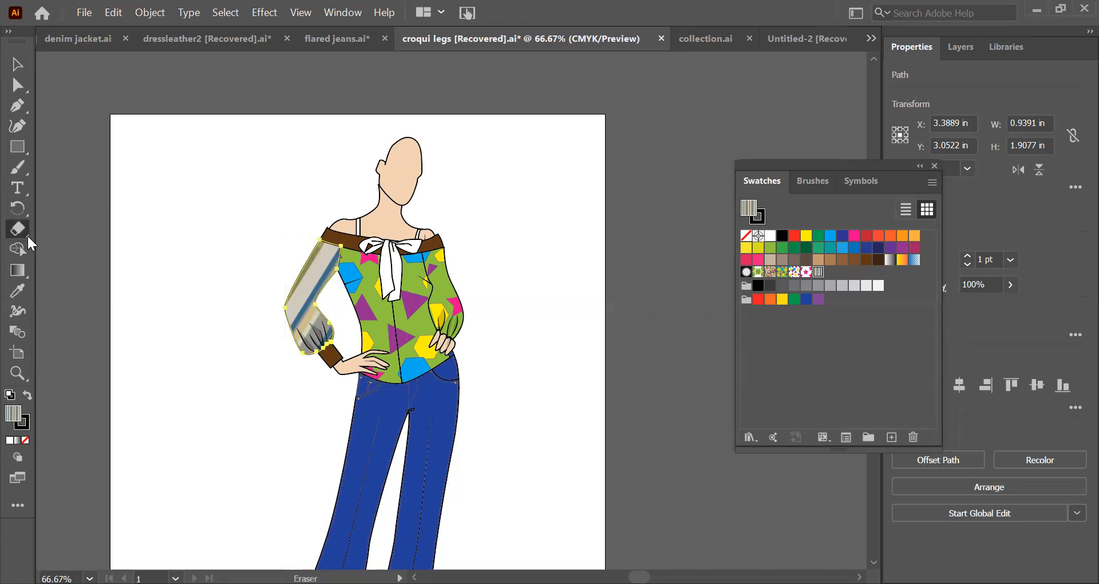
left_click_drag(26, 214, 88, 230)
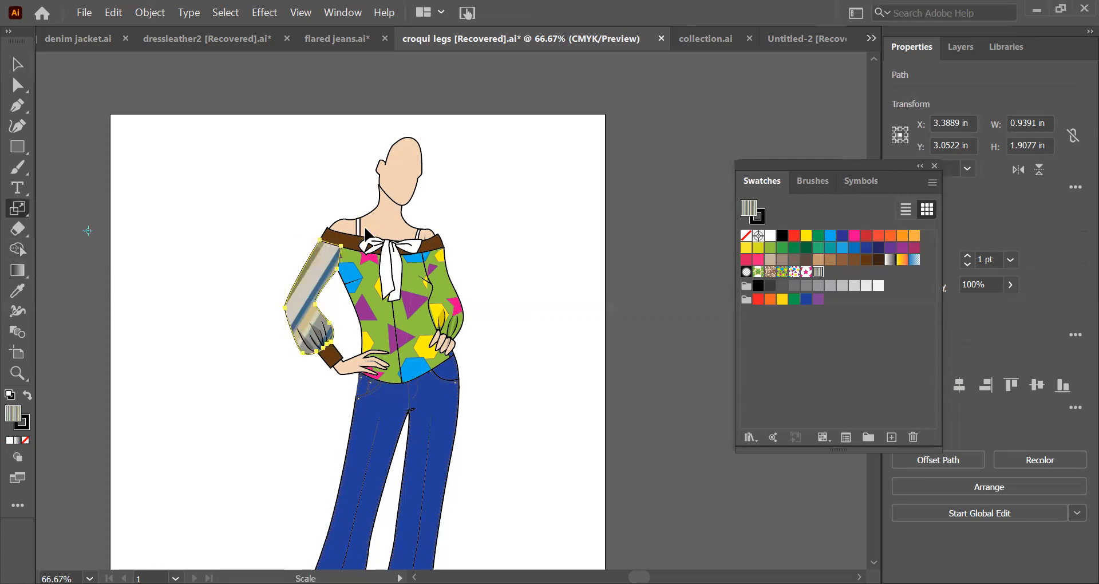
double_click(12, 212)
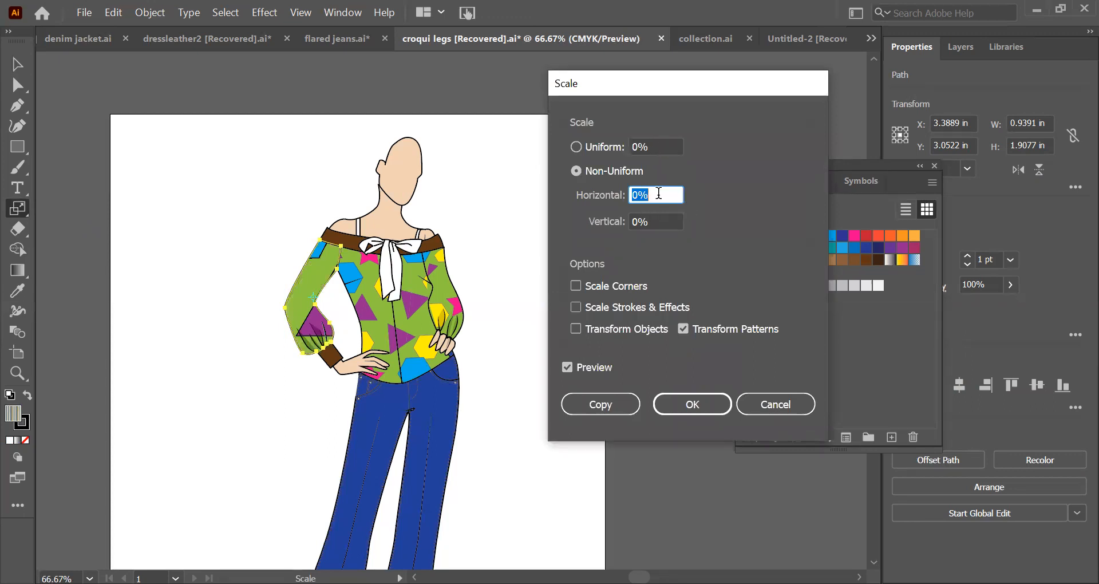
left_click(781, 403)
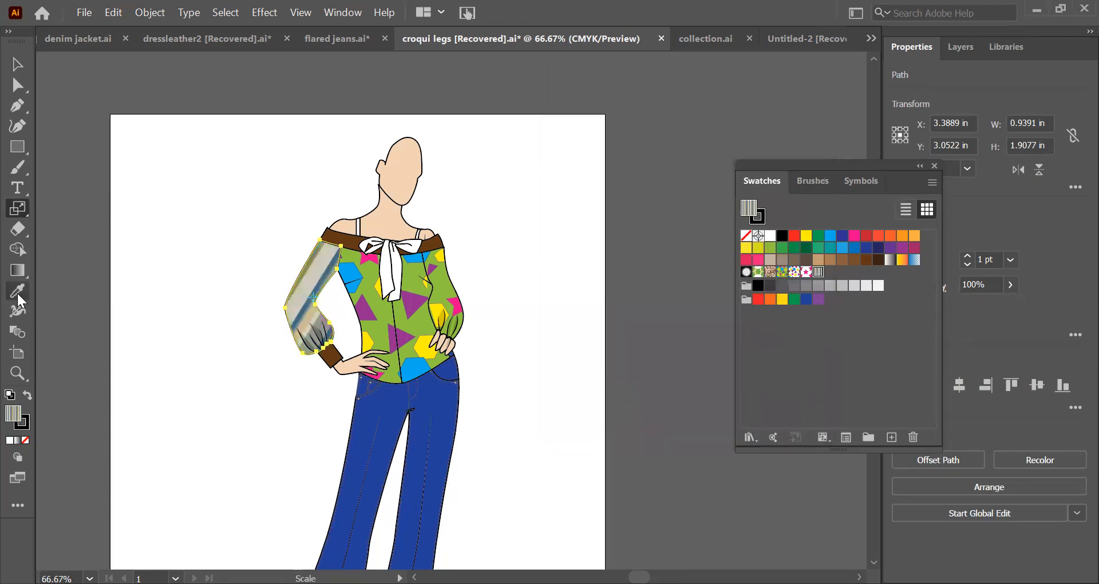
Scale only the sleeve's striped pattern uniformly to 15% and deselect the sleeve
double_click(18, 209)
left_click(602, 150)
double_click(665, 150)
type("15")
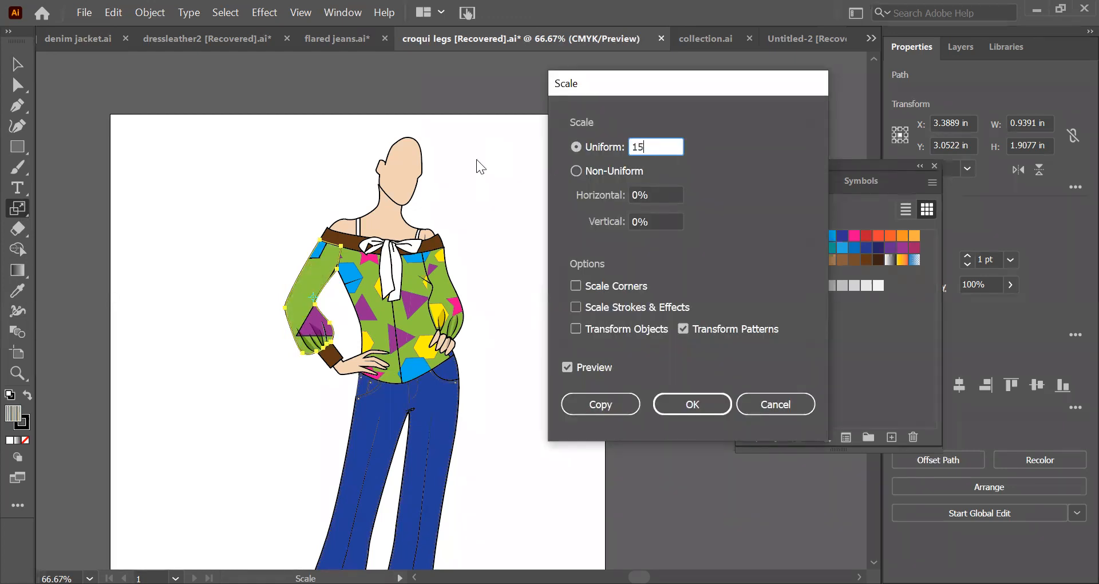
left_click(567, 367)
left_click(568, 366)
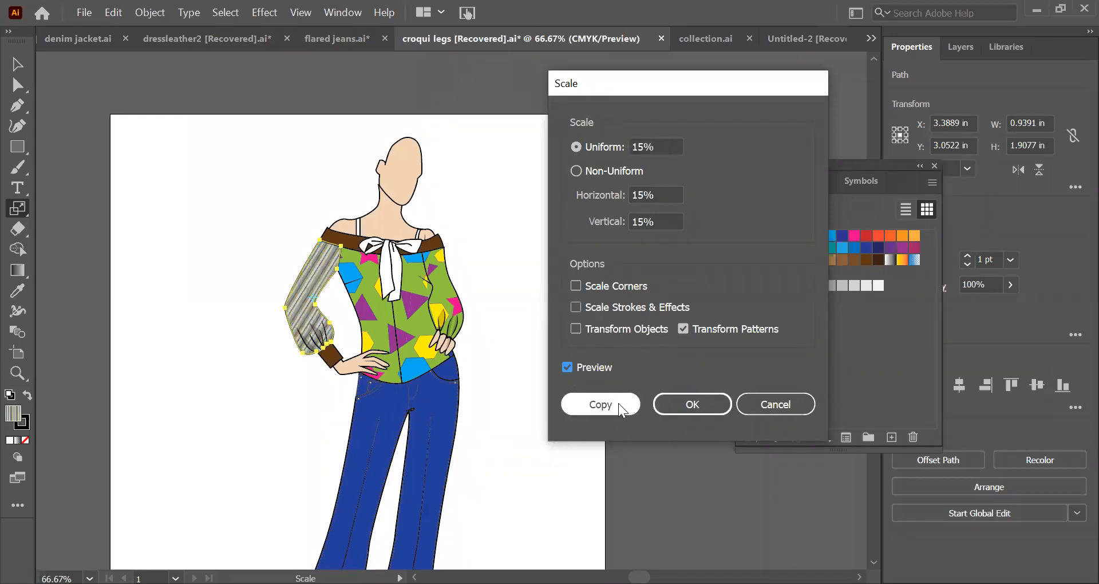
left_click(703, 397)
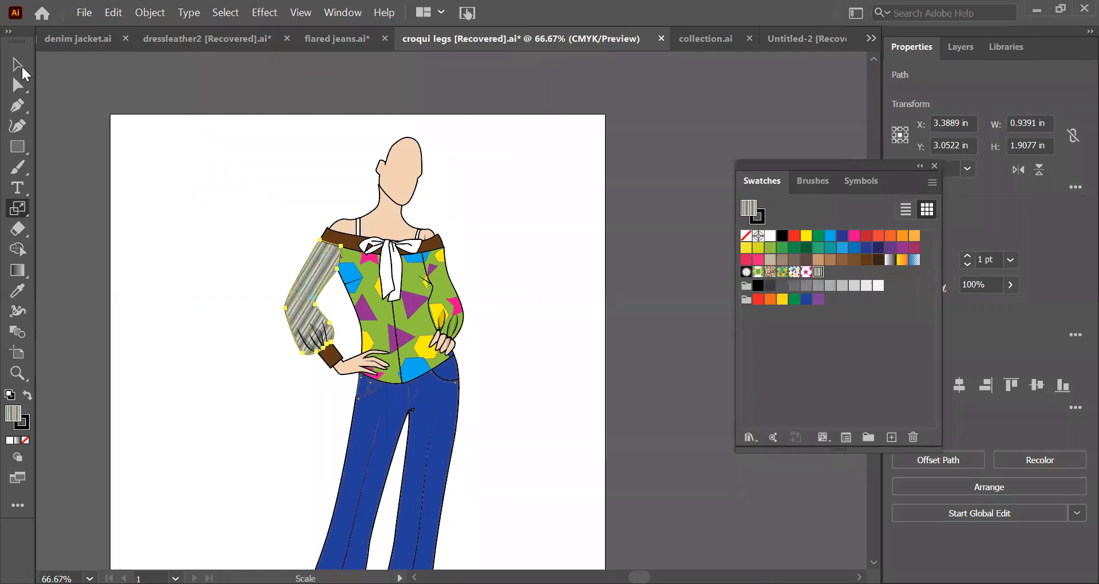
left_click(22, 67)
left_click(510, 490)
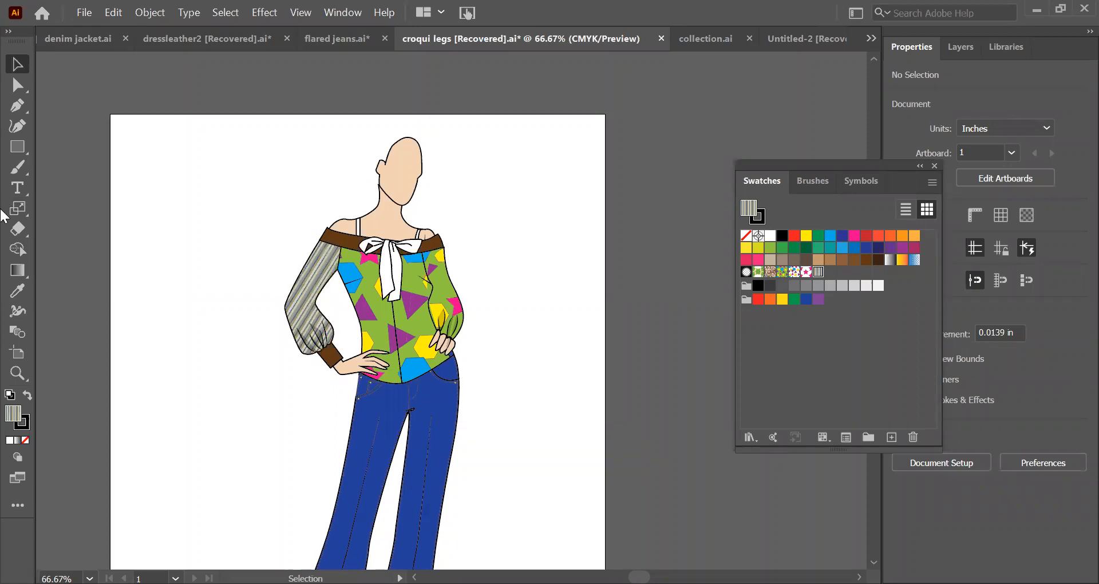
Rotate the left-hand sleeve's striped pattern freehand by about -15° without turning the sleeve shape
left_click(19, 210)
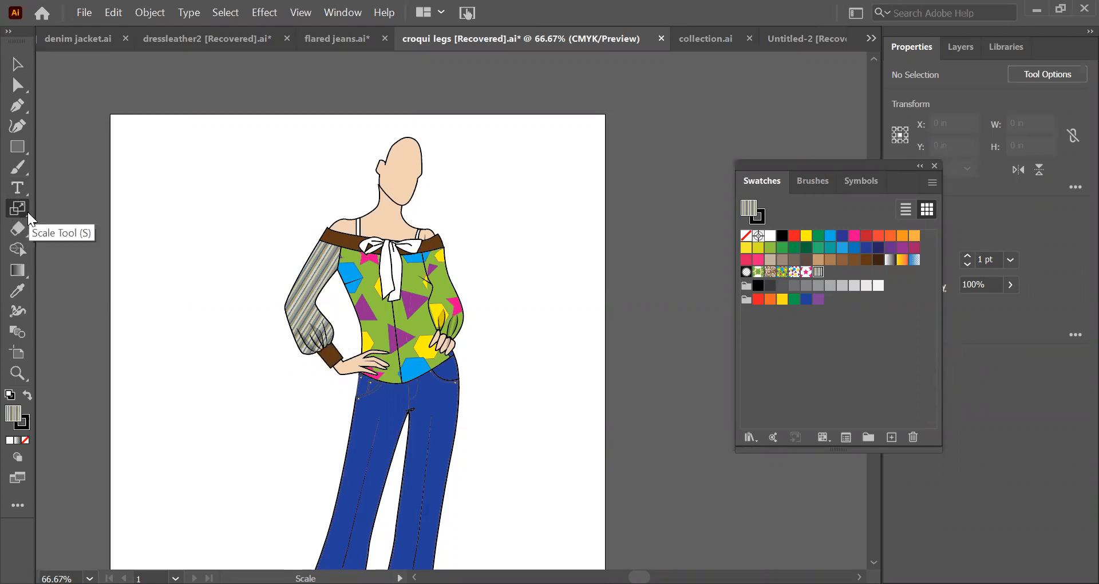
key("r")
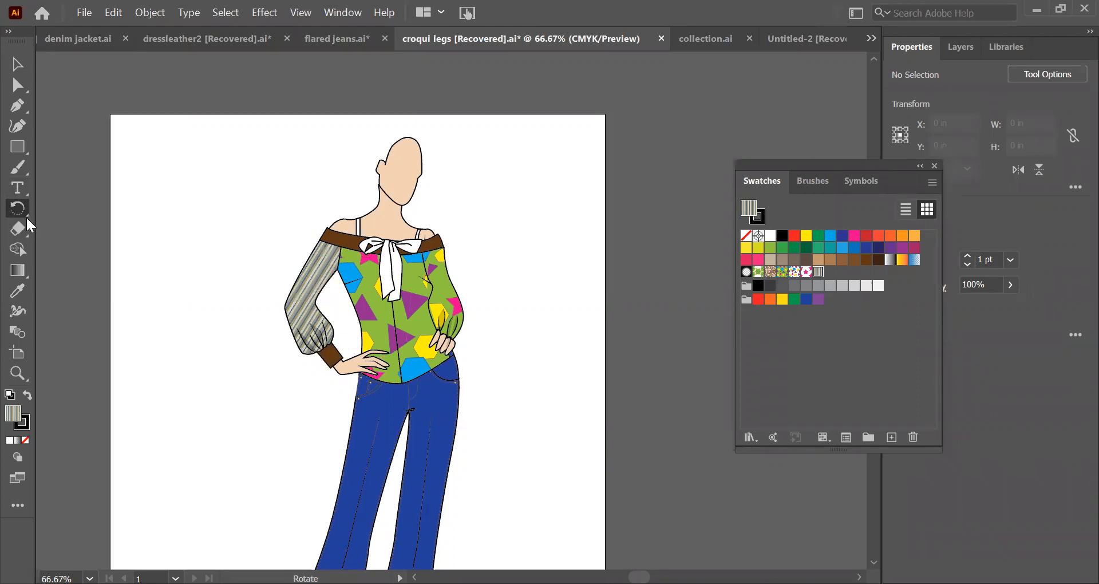
left_click_drag(26, 215, 64, 209)
left_click(18, 64)
left_click(329, 280)
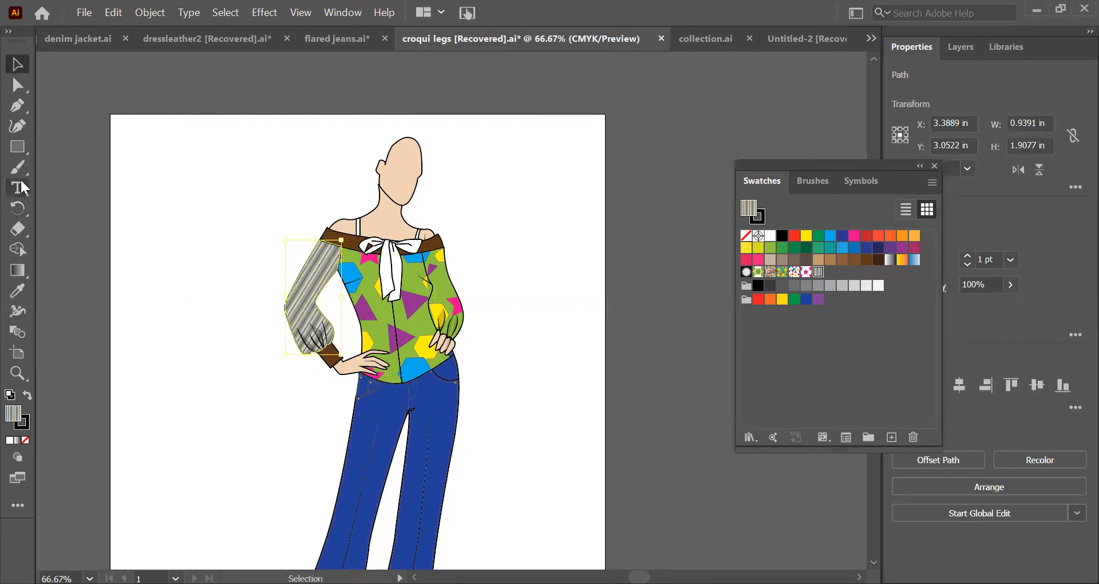
left_click(17, 208)
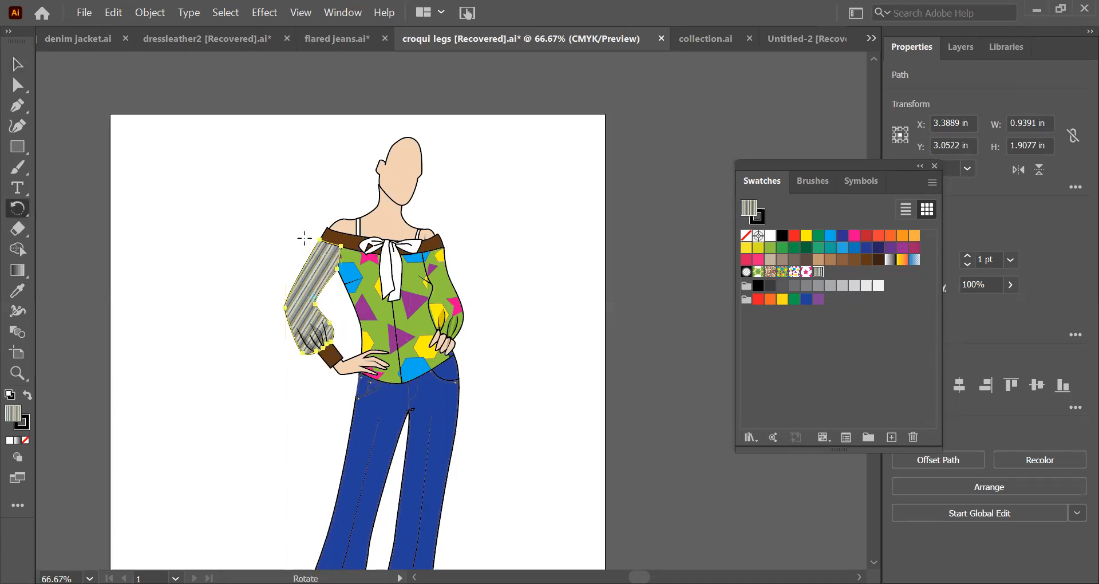
mouse_move(302, 236)
left_mouse_down()
mouse_move(341, 230)
mouse_move(280, 215)
mouse_move(269, 228)
mouse_move(294, 234)
left_mouse_up()
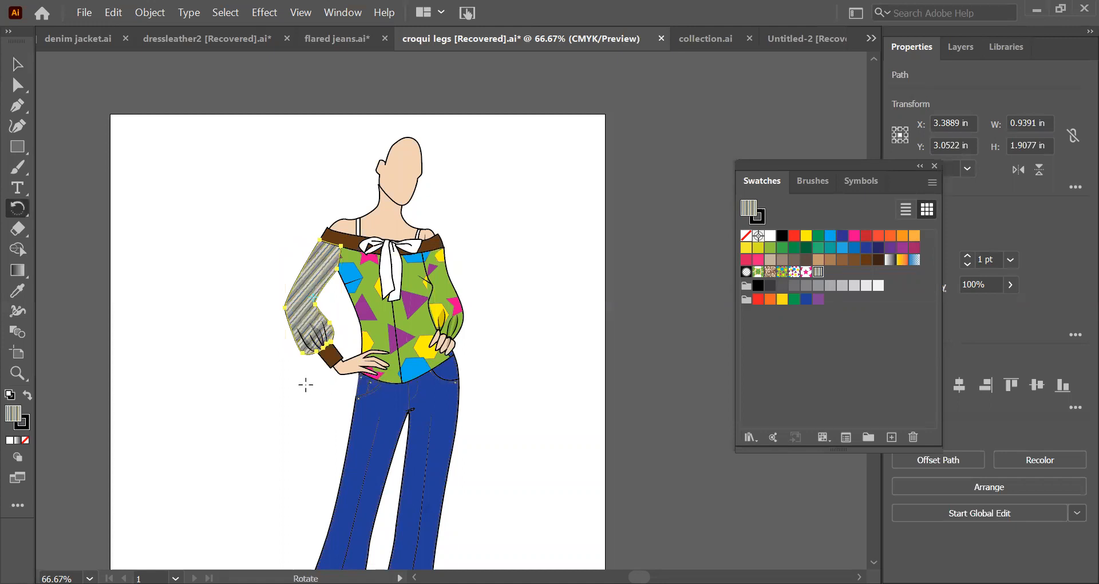
Apply another pattern-only rotation of -15.21° to the left-hand sleeve and deselect it
double_click(18, 208)
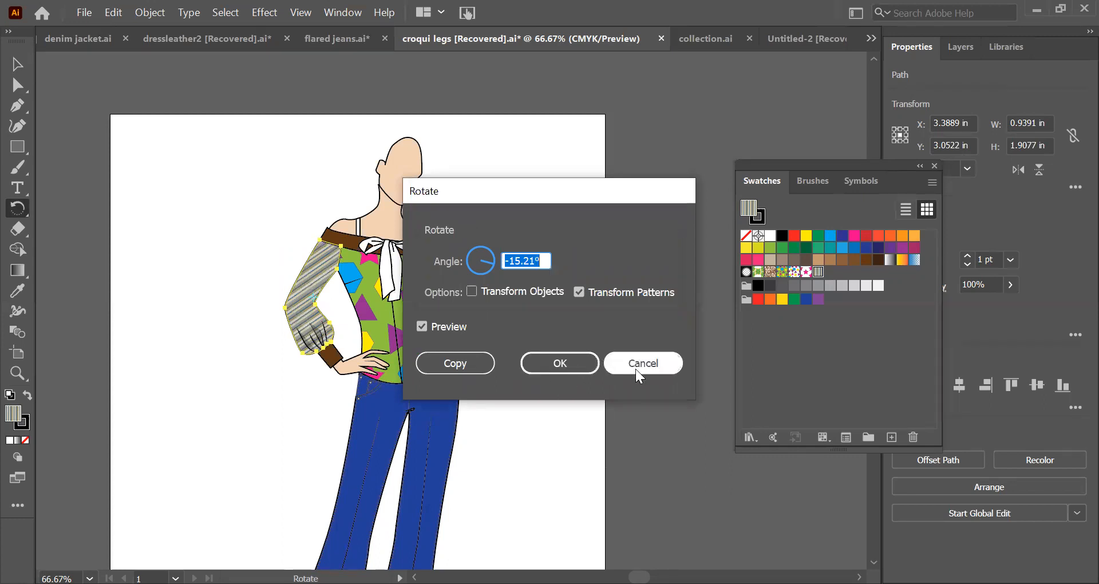
left_click(541, 367)
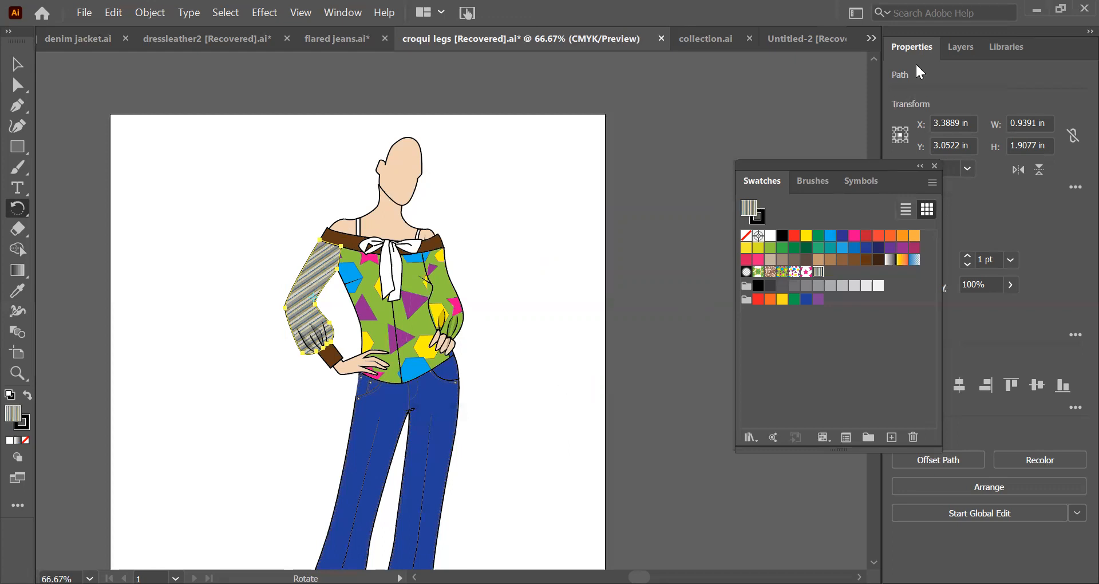
left_click(225, 181)
left_click(17, 64)
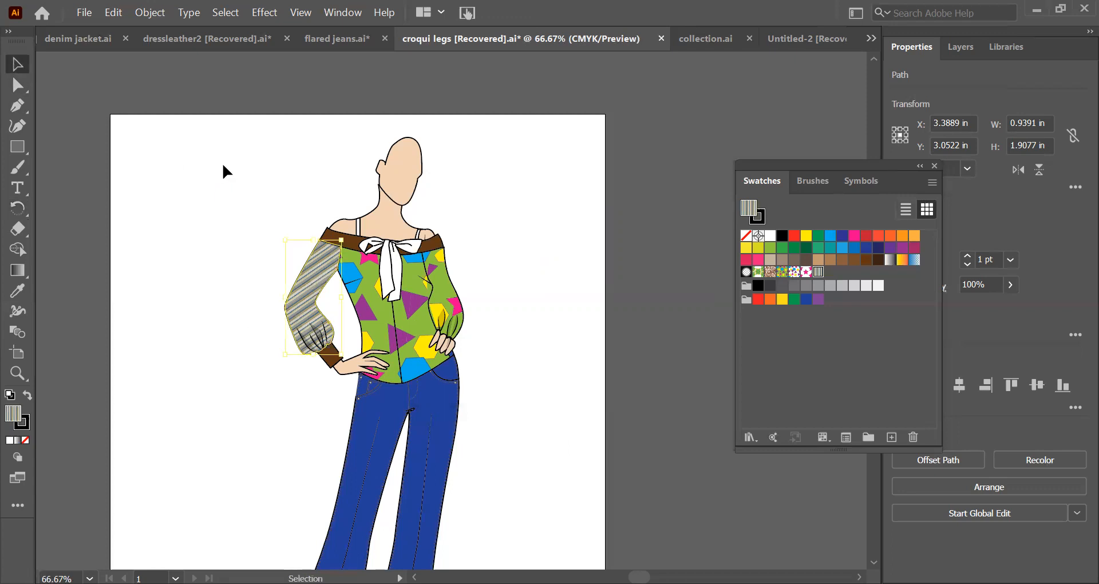
left_click(222, 163)
Rotate only the left-hand sleeve's striped pattern by 15° and deselect the sleeve
left_click(318, 280)
double_click(17, 207)
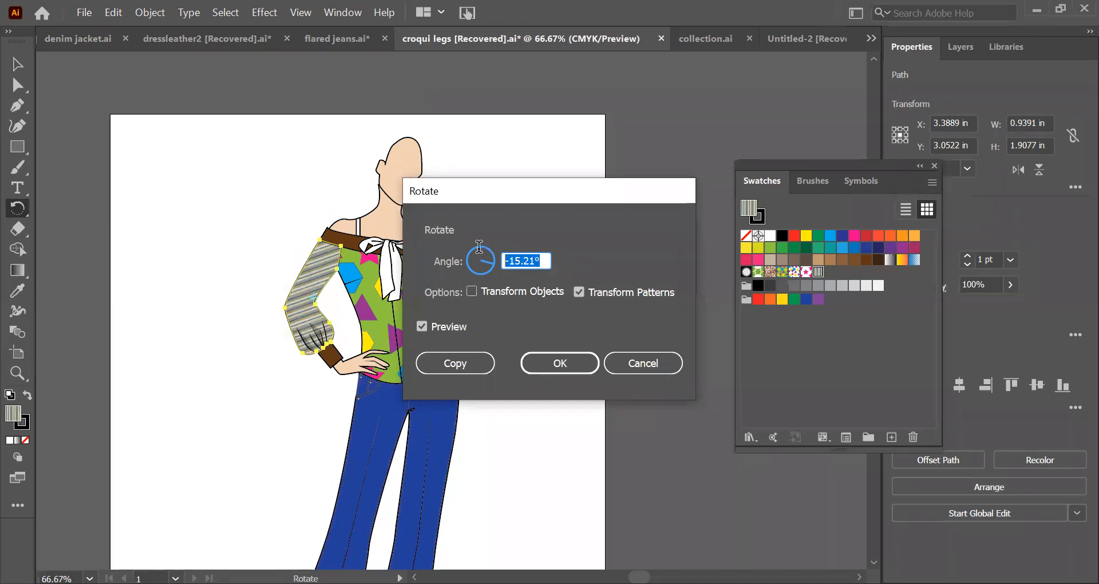
type("15")
left_click(422, 326)
left_click(422, 326)
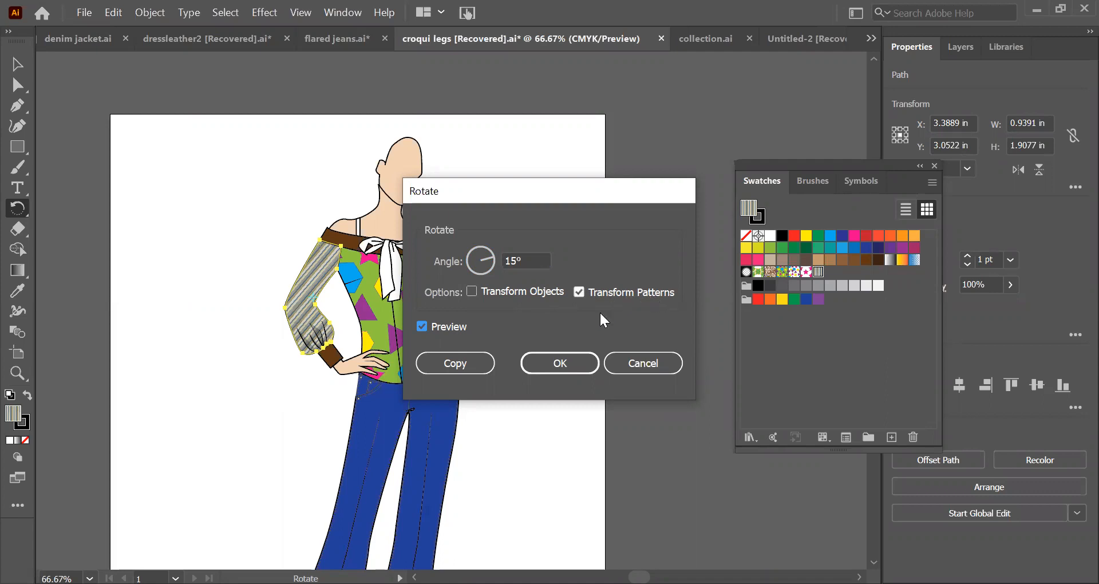
left_click(562, 360)
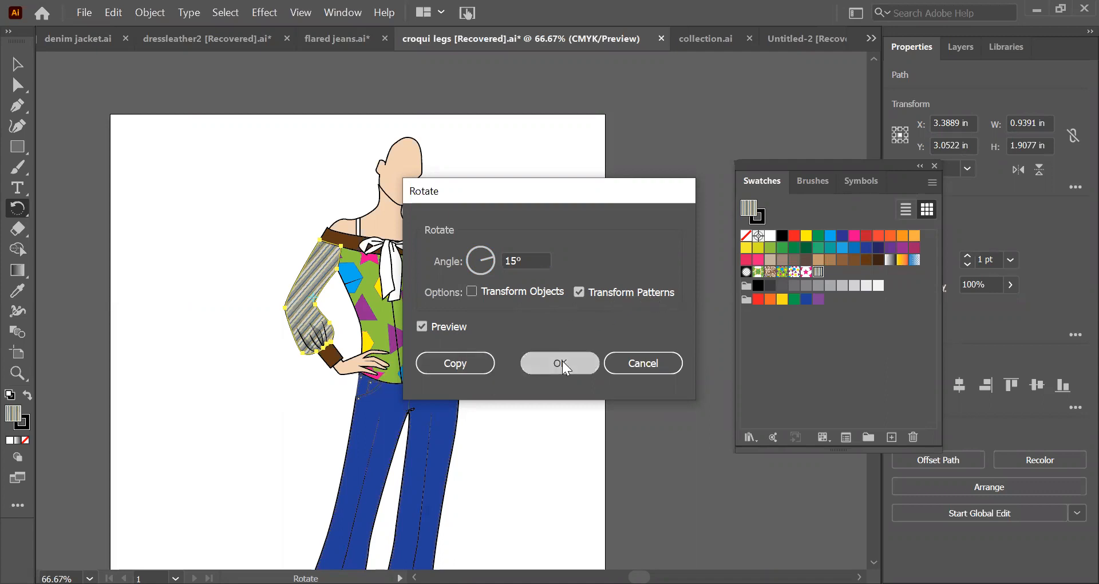
left_click(17, 64)
left_click(110, 92)
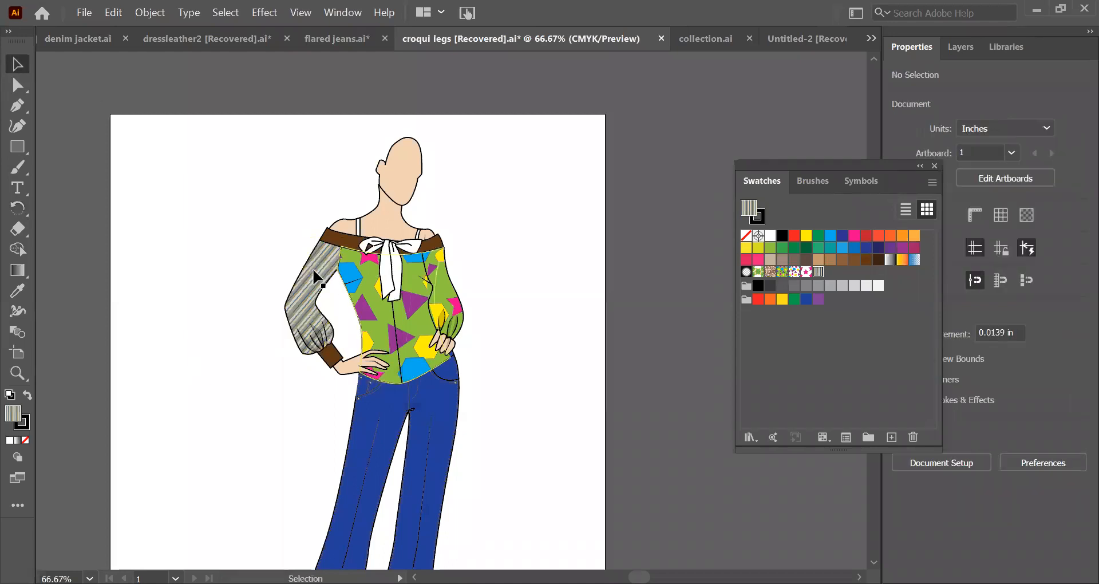
left_click(334, 325)
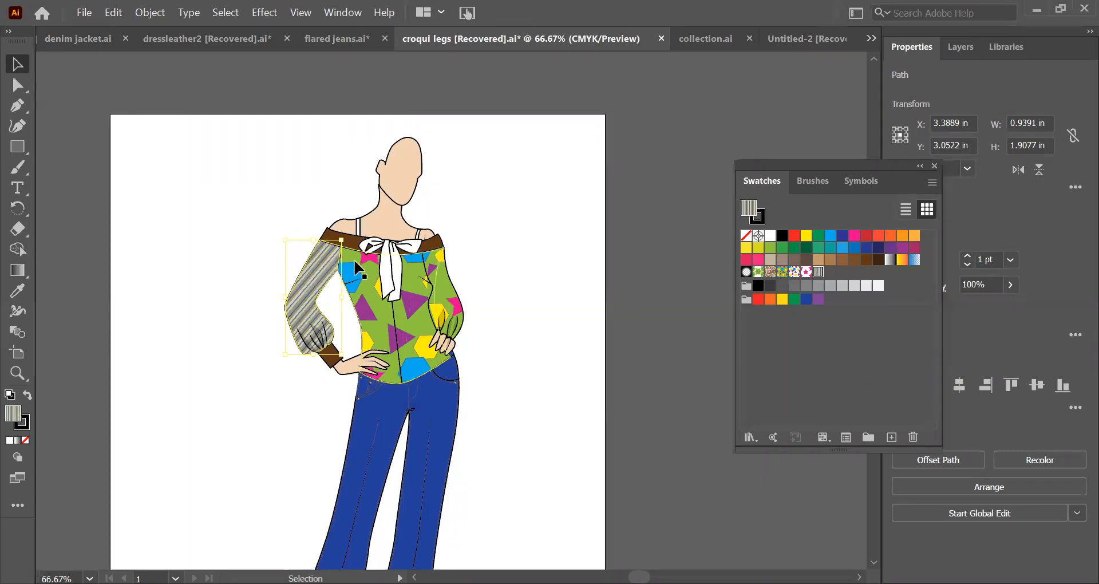
left_click_drag(318, 266, 337, 280)
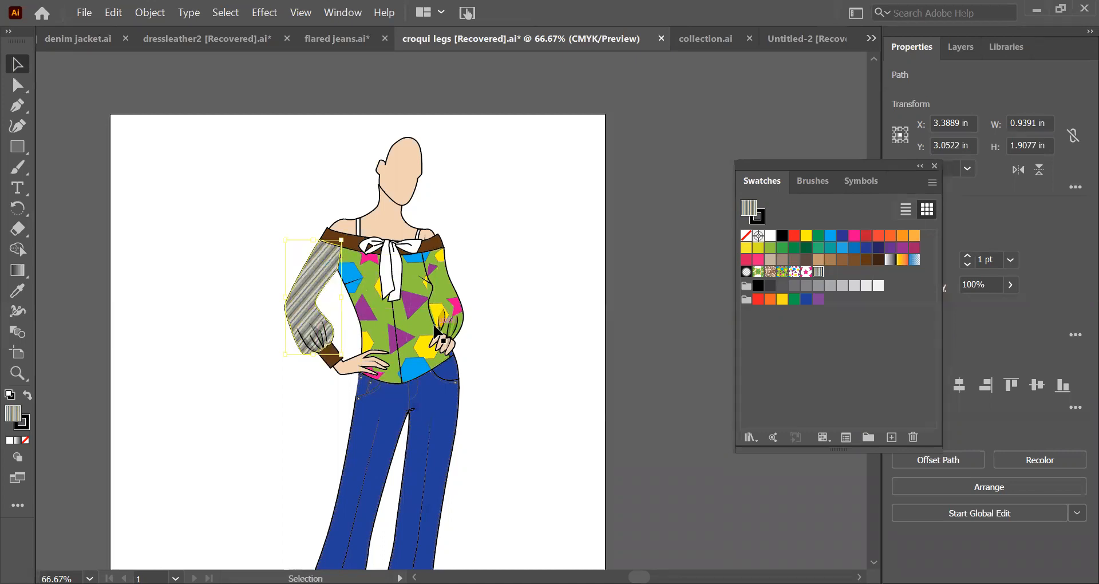
left_click(522, 284)
Fill the blouse body with the striped swatch and match it to the sleeve's scaled, rotated pattern using the Eyedropper
left_click(382, 324)
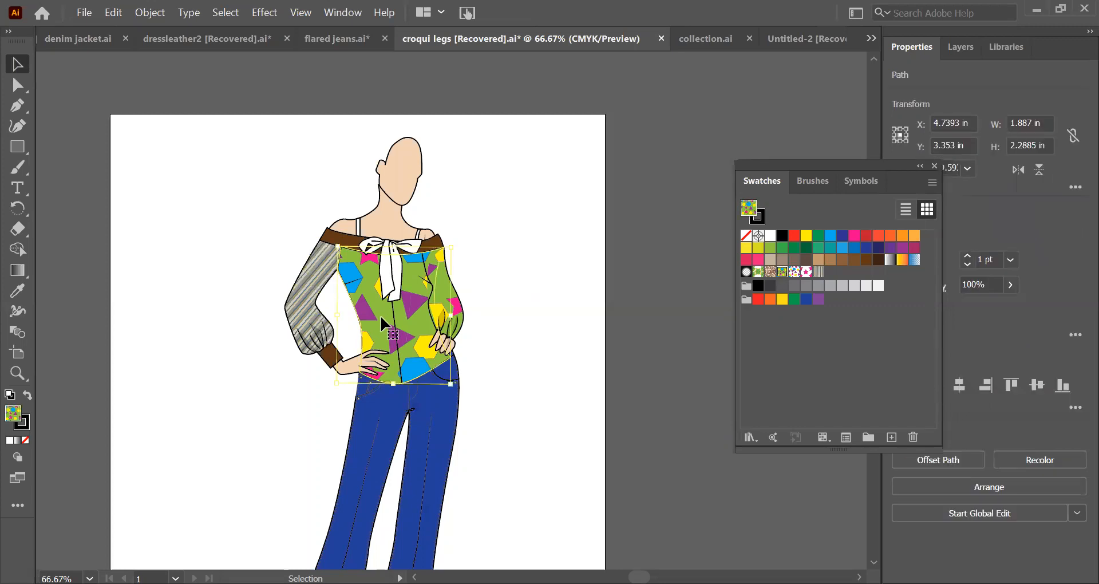
left_click(819, 273)
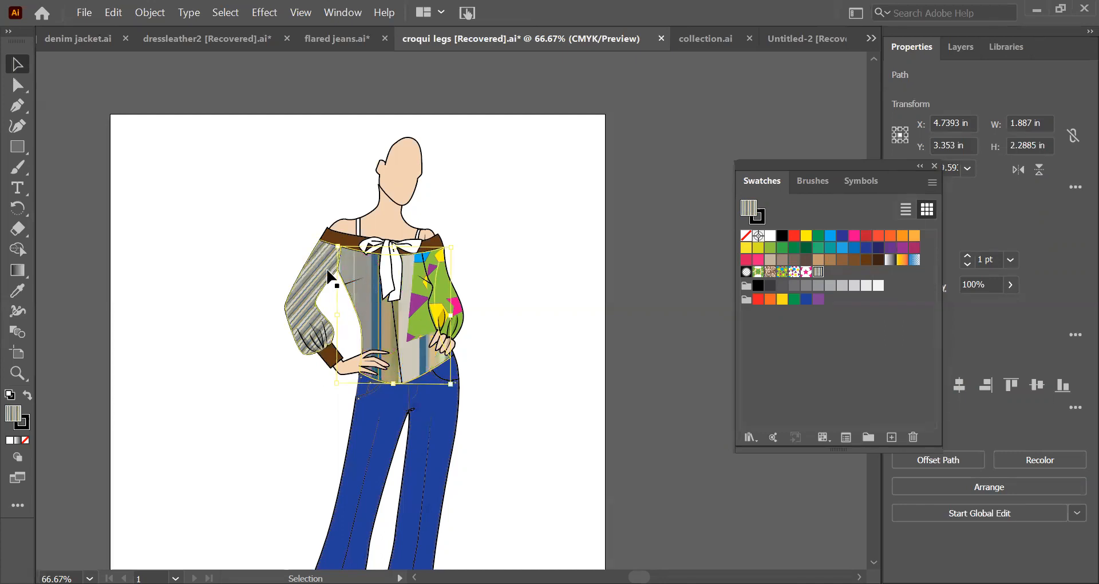
left_click(17, 291)
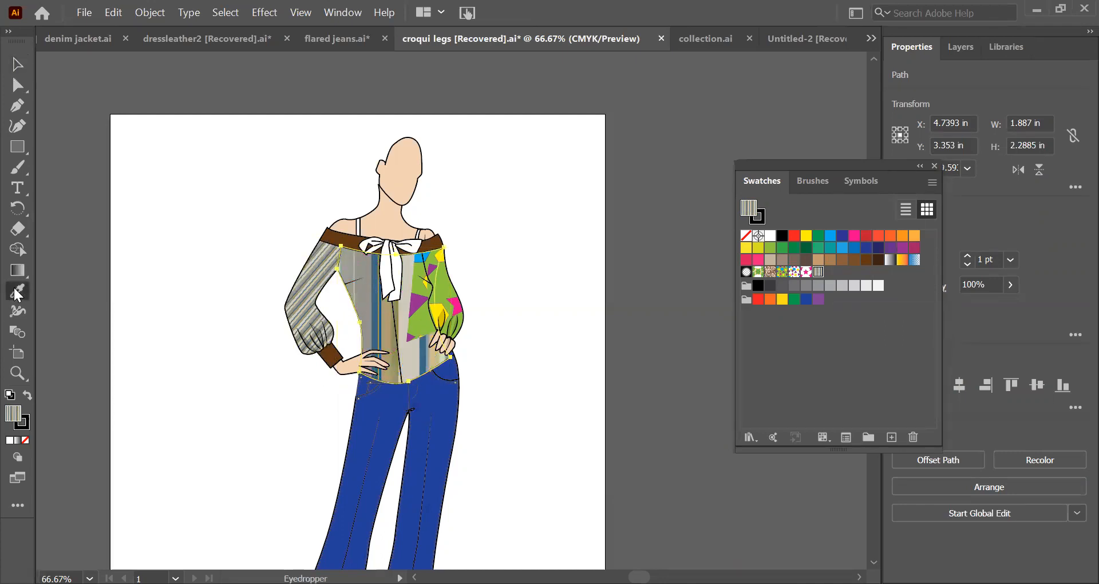
left_click(324, 260)
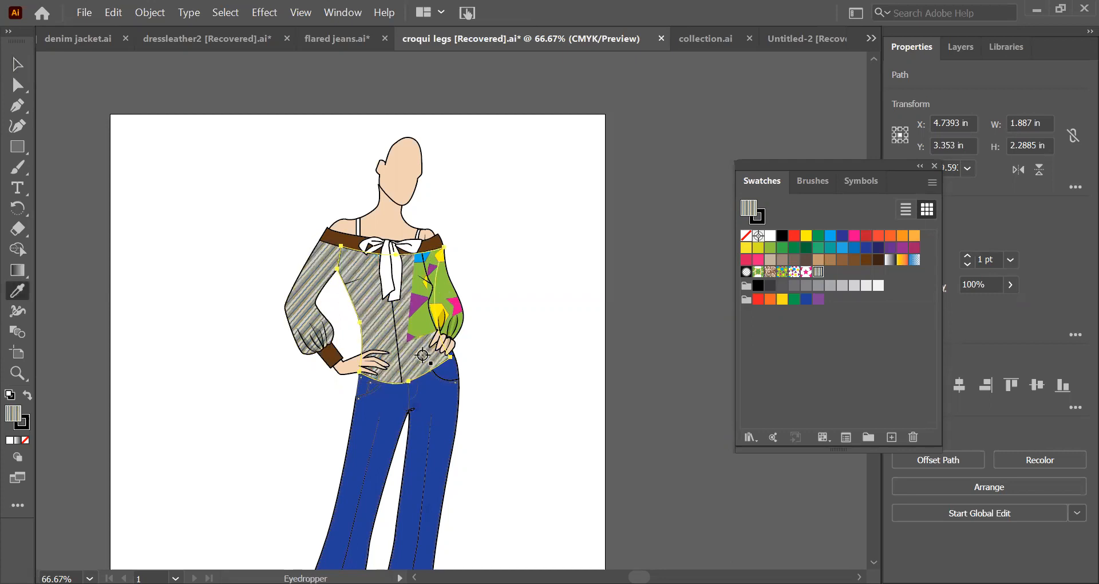
Fill the blouse's right-hand front panel with the striped swatch and match it to the body's scaled, rotated pattern using the Eyedropper
left_click(18, 63)
left_click(258, 229)
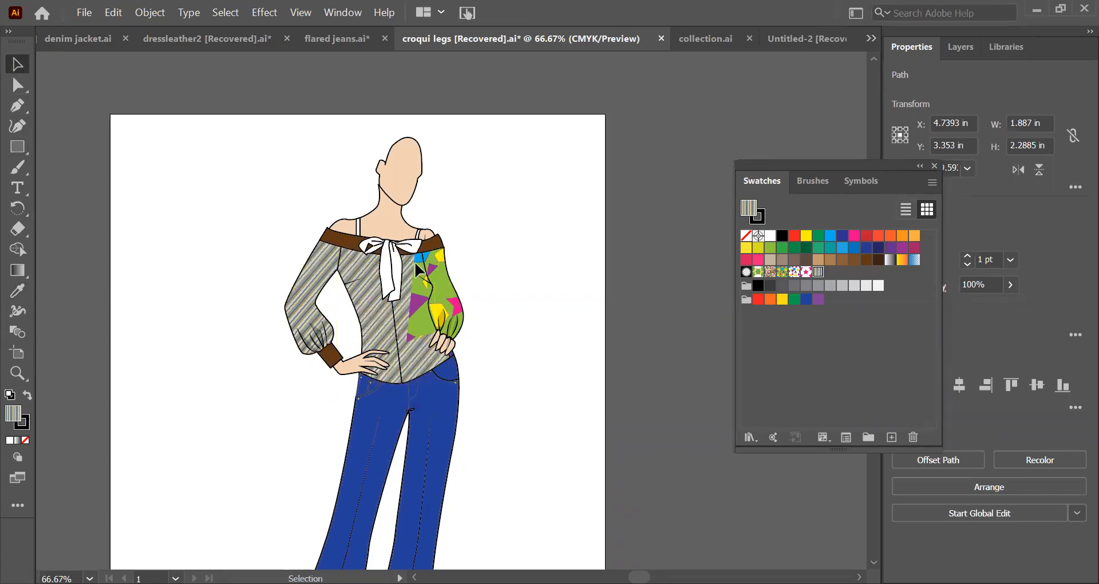
left_click(415, 298)
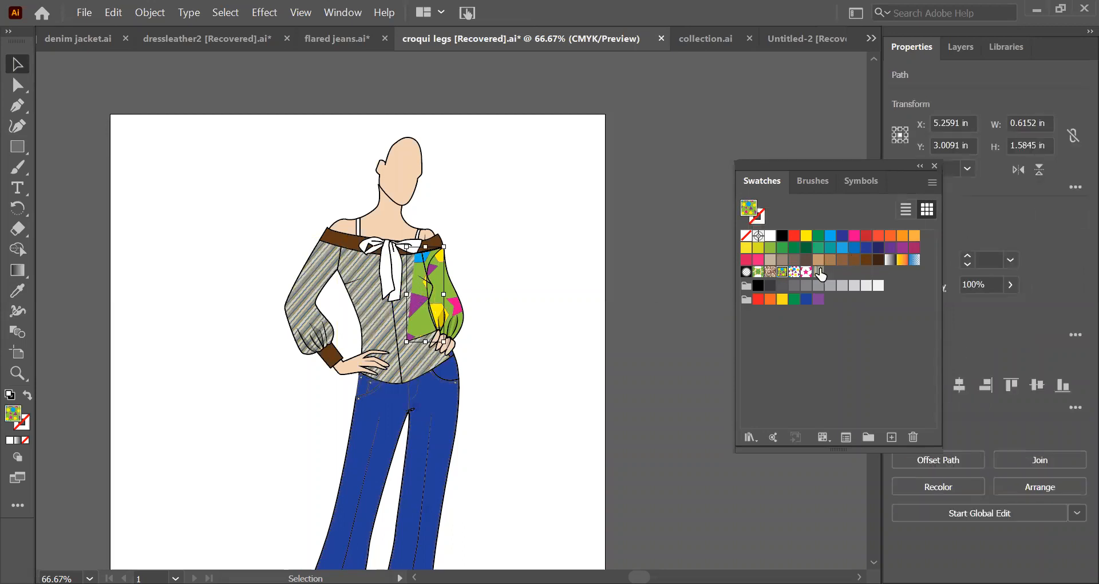
left_click(818, 272)
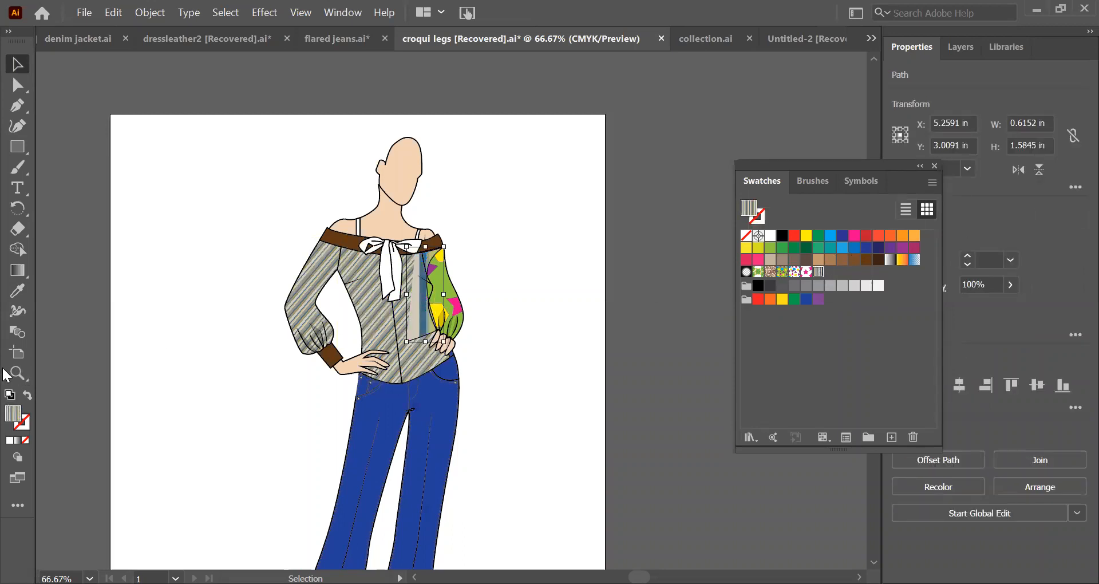
left_click(18, 291)
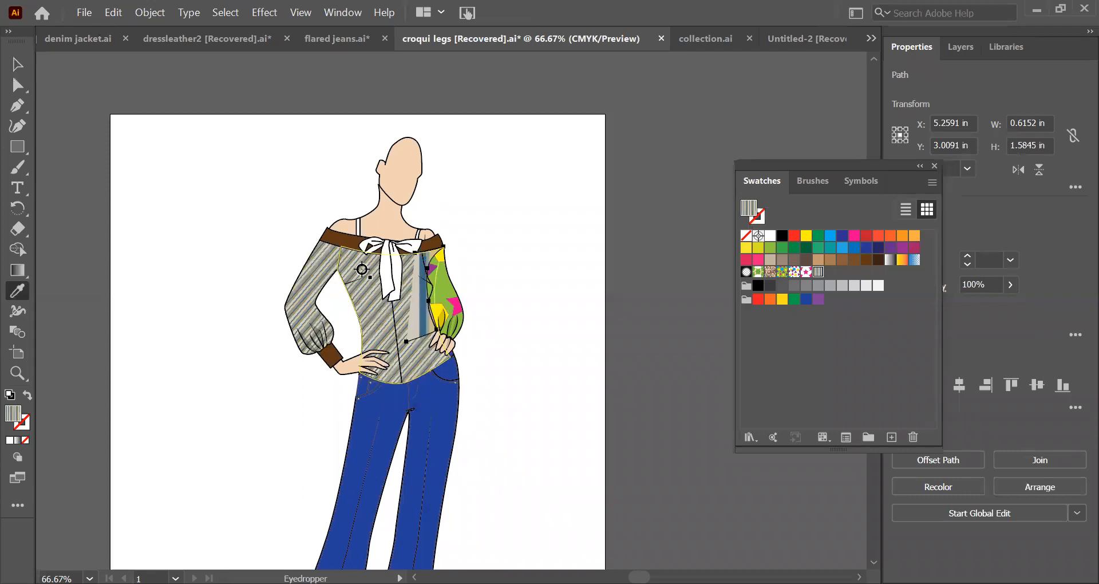
left_click(361, 269)
left_click(17, 65)
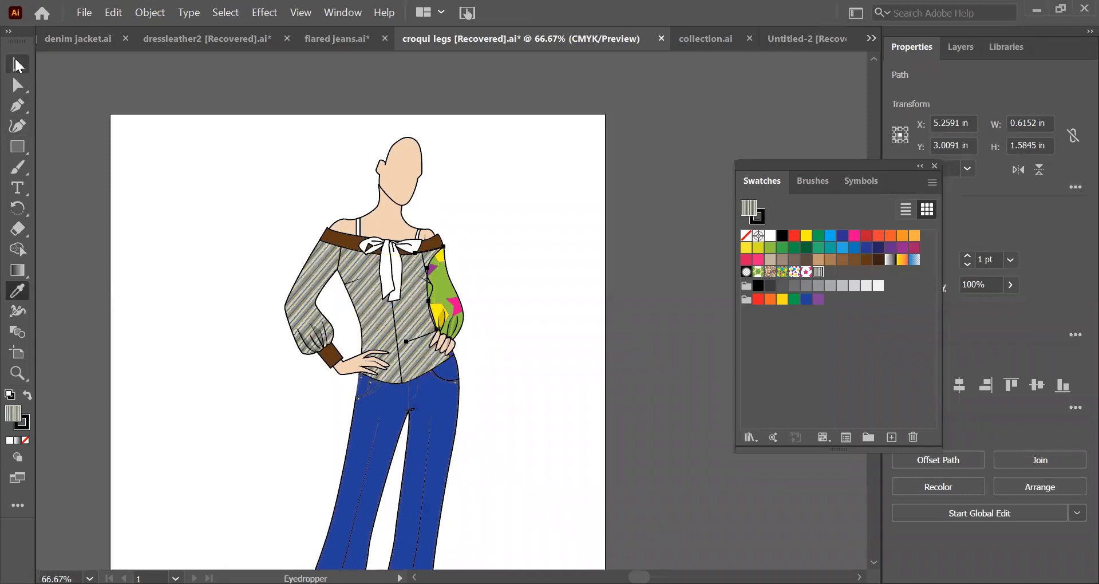
left_click(567, 354)
Fill the right-hand sleeve with the striped swatch and copy the left-hand sleeve's pattern appearance onto it with the Eyedropper
left_click(441, 290)
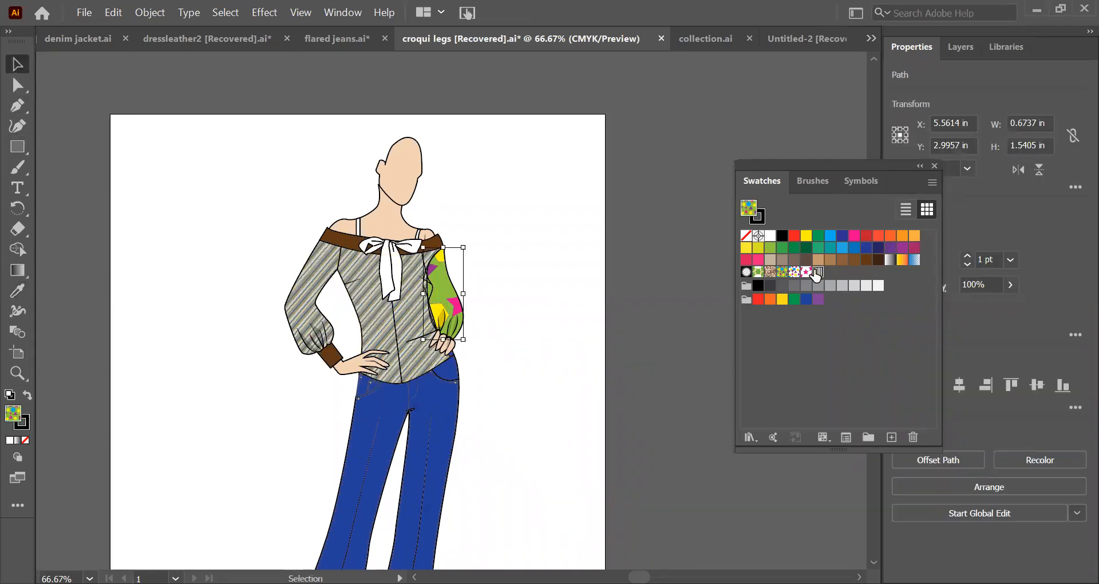
left_click(817, 271)
left_click(532, 347)
left_click(441, 298)
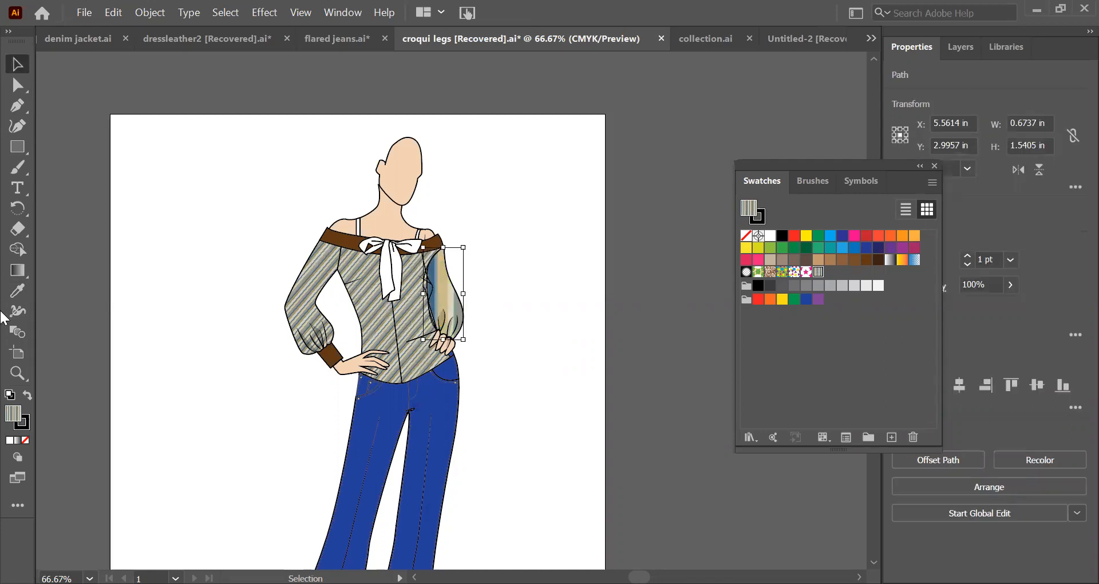
left_click(17, 291)
left_click(321, 273)
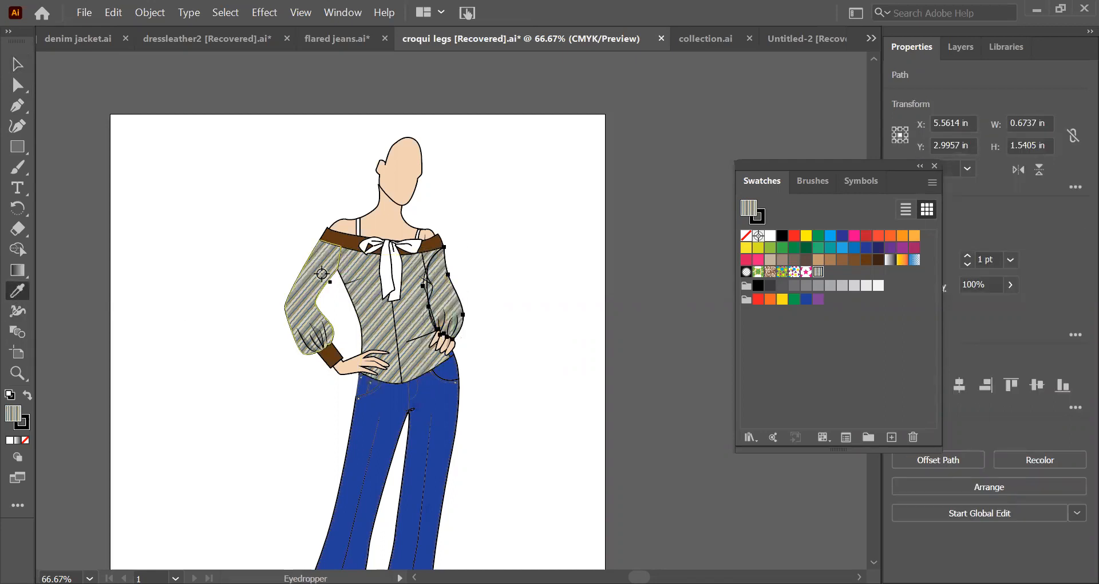
left_click(17, 64)
left_click(255, 150)
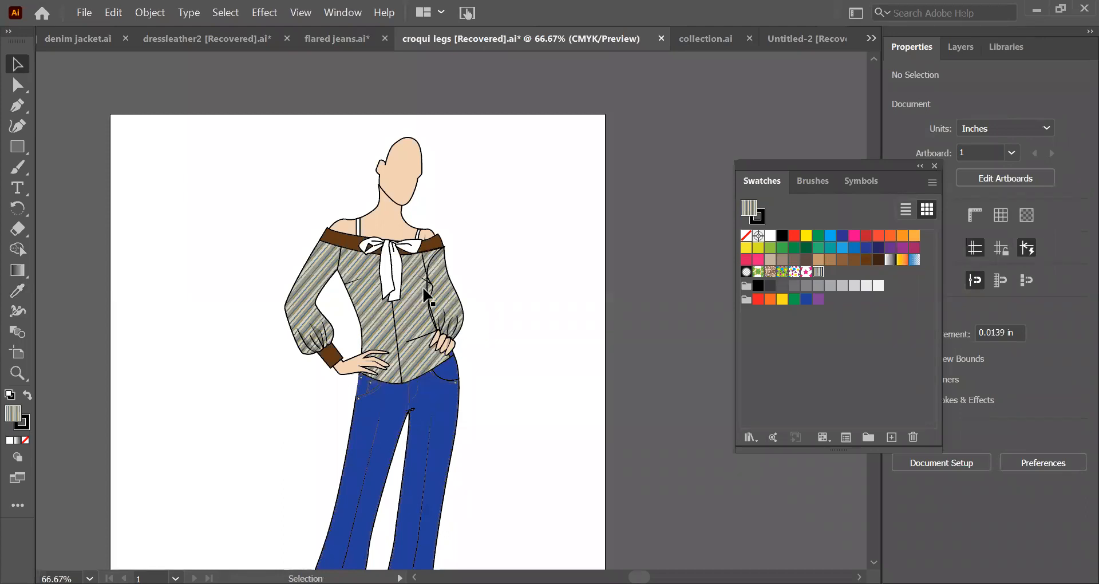
Rotate only the blouse body's striped pattern freehand to a nearly vertical direction and deselect the body
left_click(355, 262)
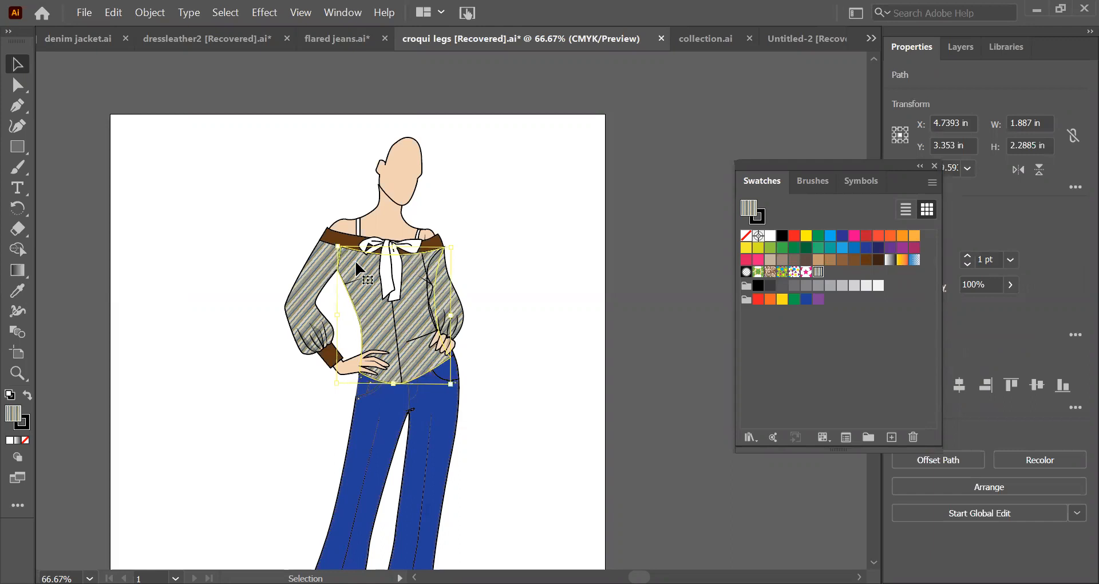
left_click(18, 209)
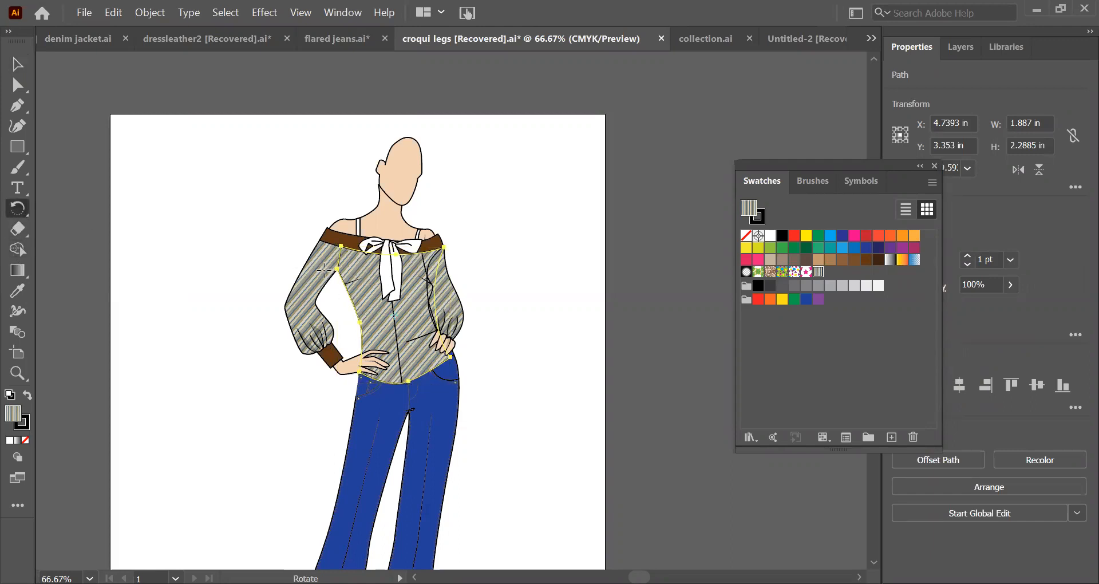
left_click_drag(342, 229, 292, 219)
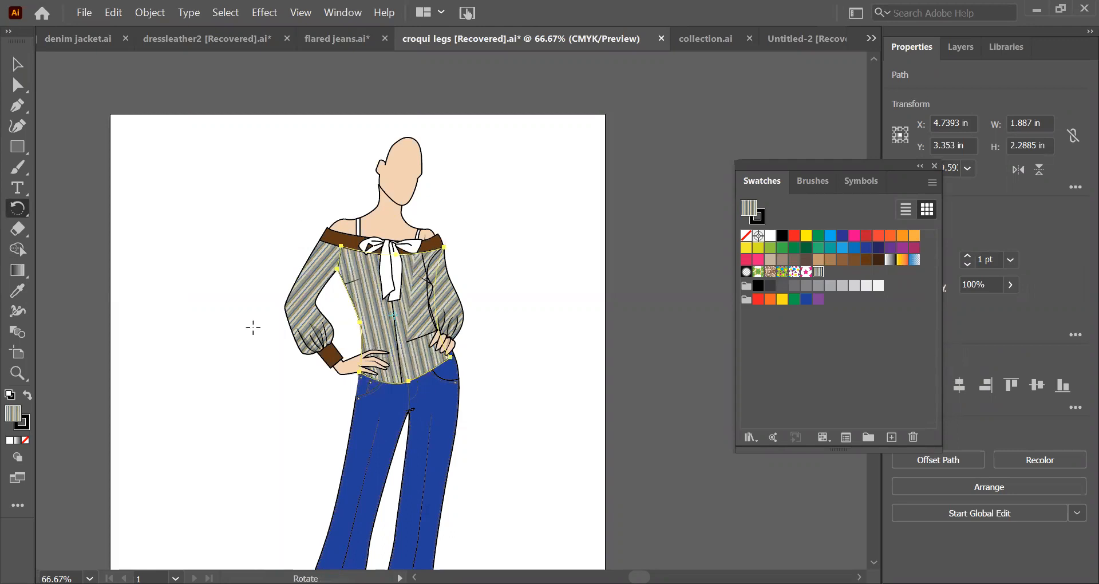
key("v")
left_click(492, 315)
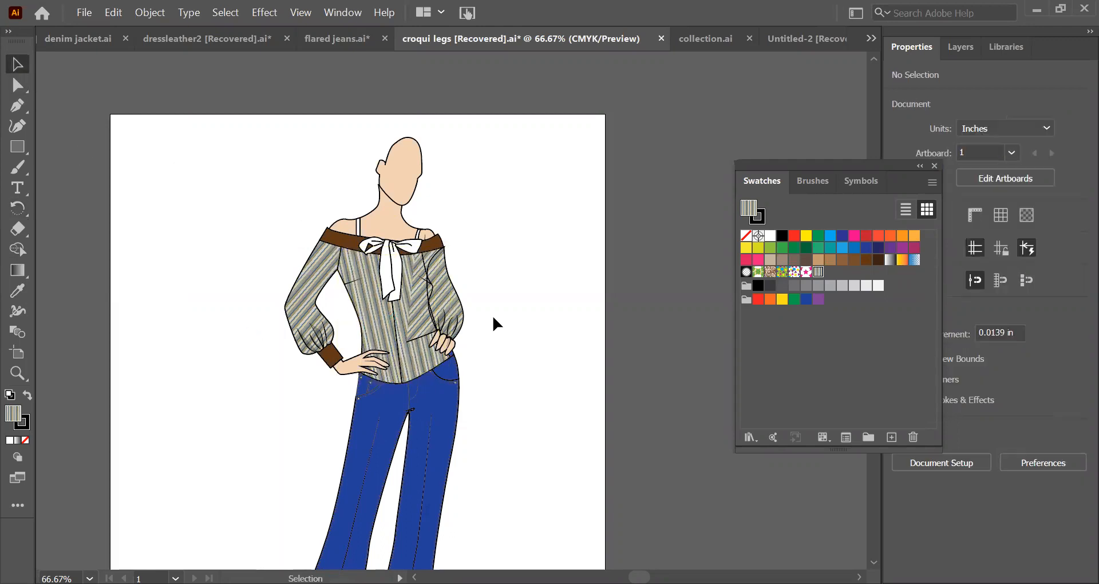
Rotate only the right-hand front panel's striped pattern freehand to follow the blouse body's stripes, and deselect the panel
left_click(418, 296)
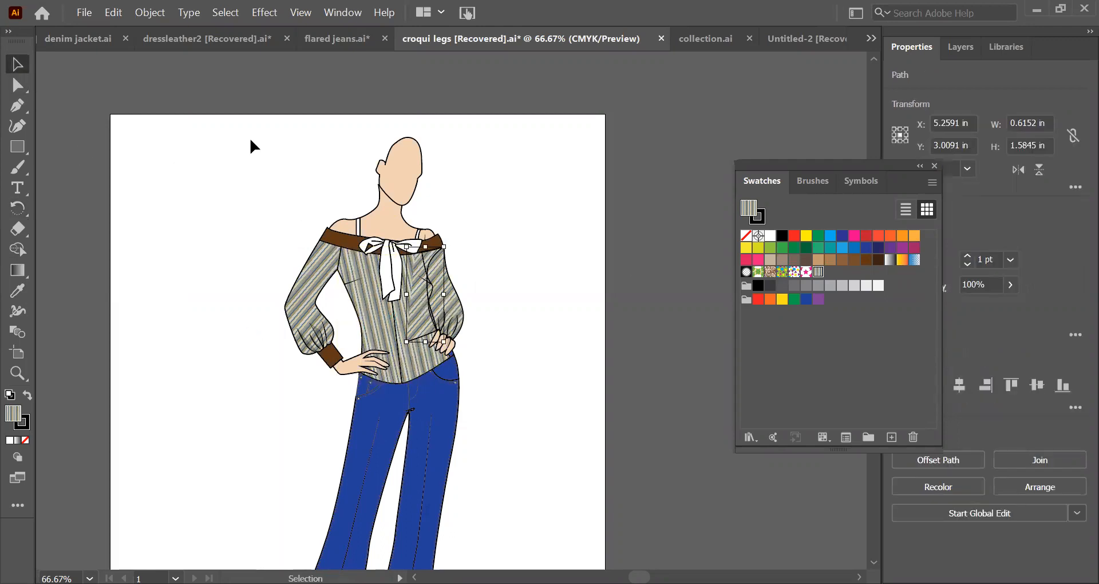
left_click(18, 208)
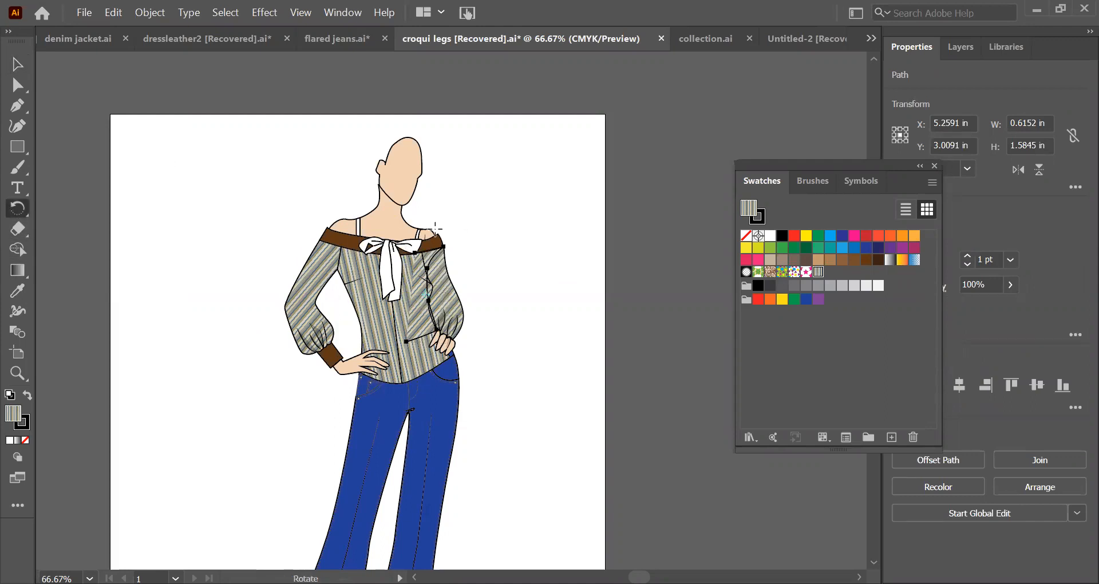
left_click_drag(459, 241, 457, 218)
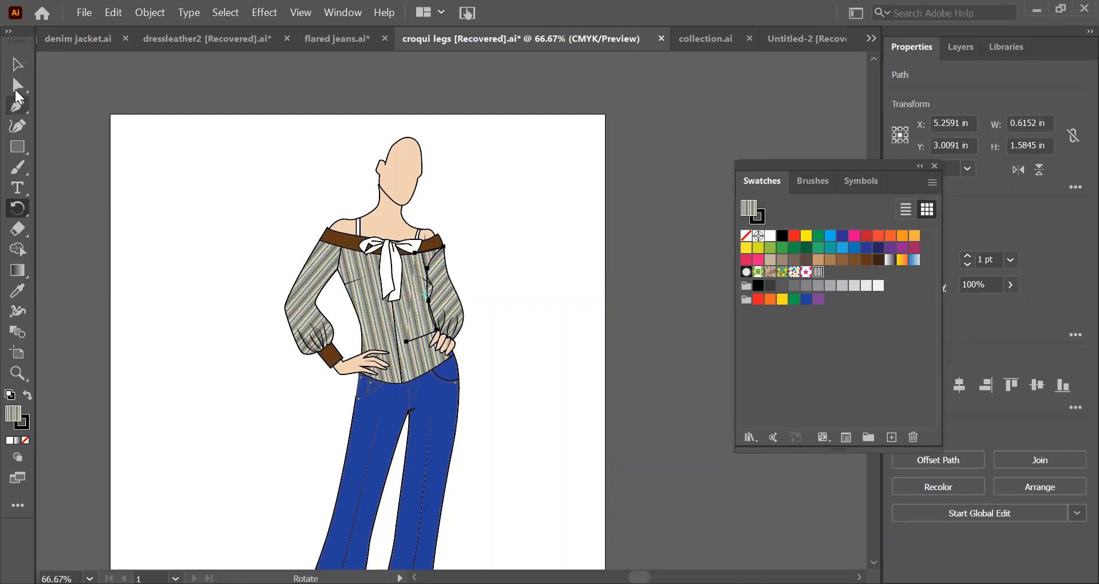
left_click(17, 64)
left_click(535, 302)
Rotate only the right-hand sleeve's striped pattern freehand by about 31° and deselect the sleeve
left_click(447, 283)
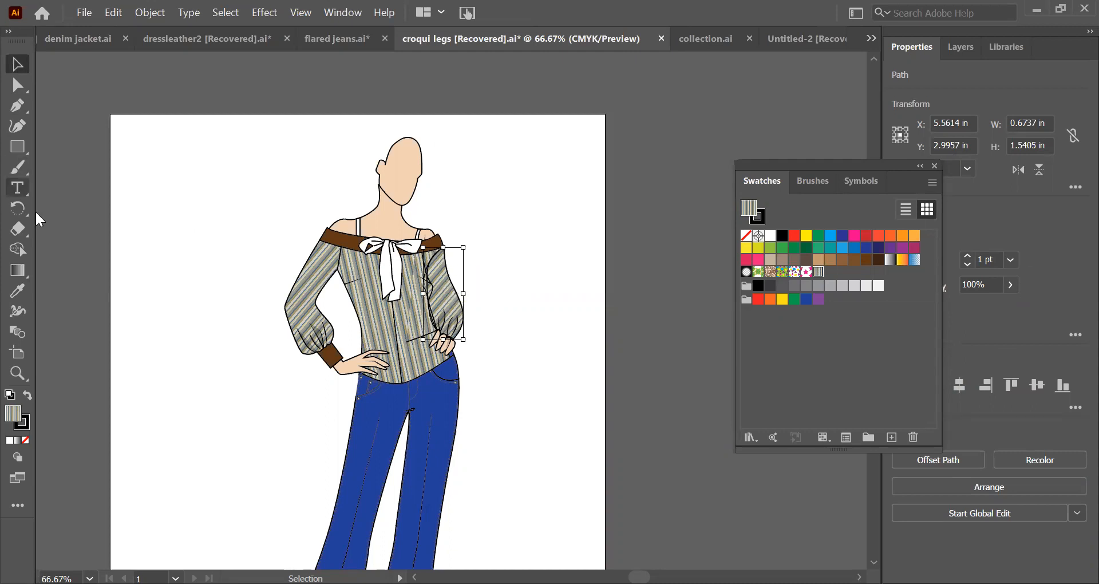
left_click(17, 208)
mouse_move(457, 237)
left_mouse_down()
mouse_move(461, 225)
mouse_move(481, 230)
mouse_move(462, 216)
mouse_move(476, 228)
left_mouse_up()
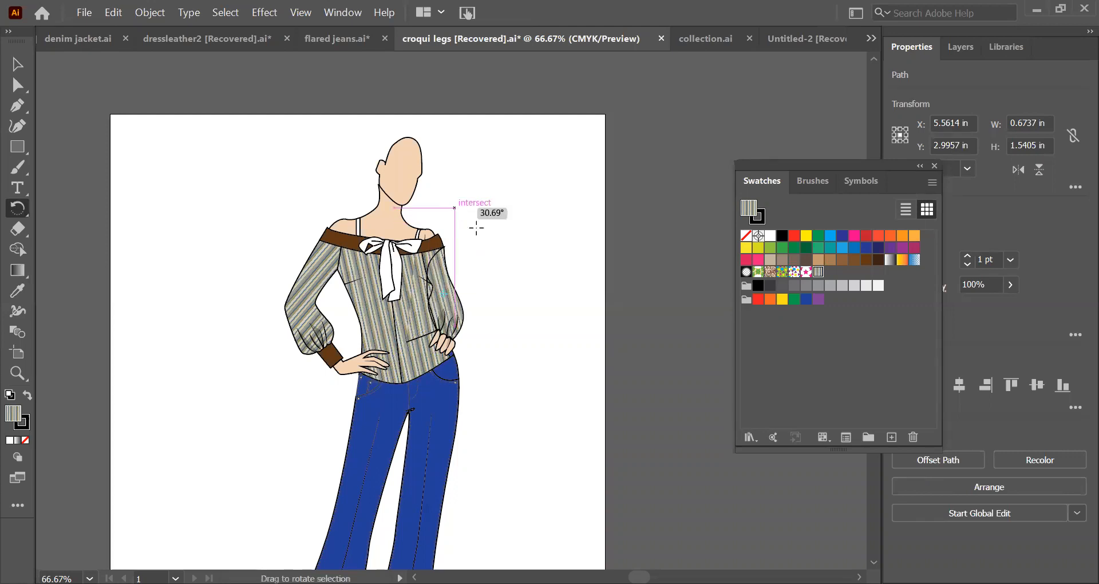
left_click(543, 267)
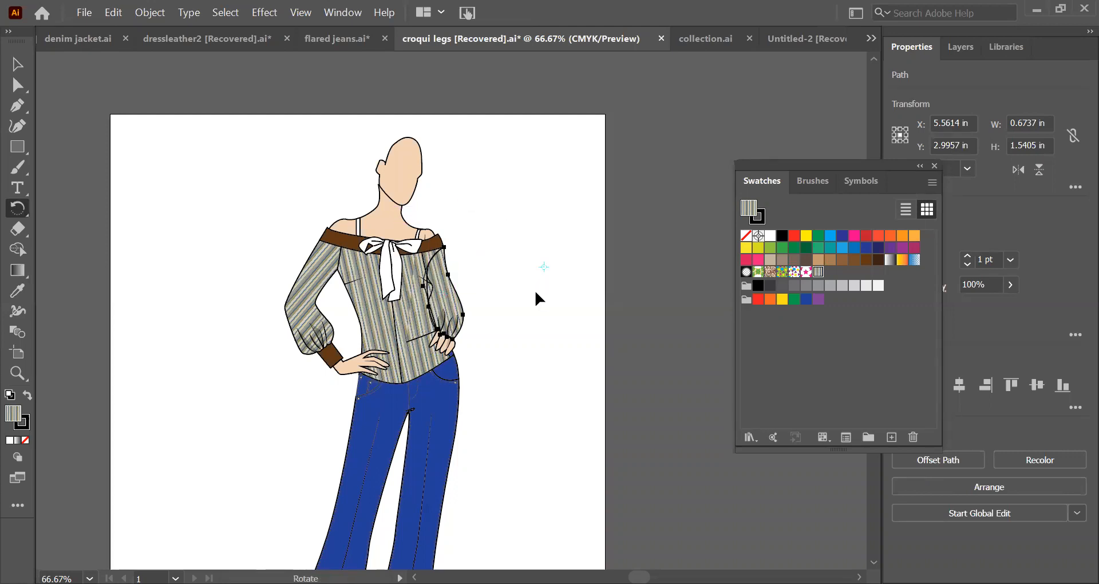
left_click(18, 64)
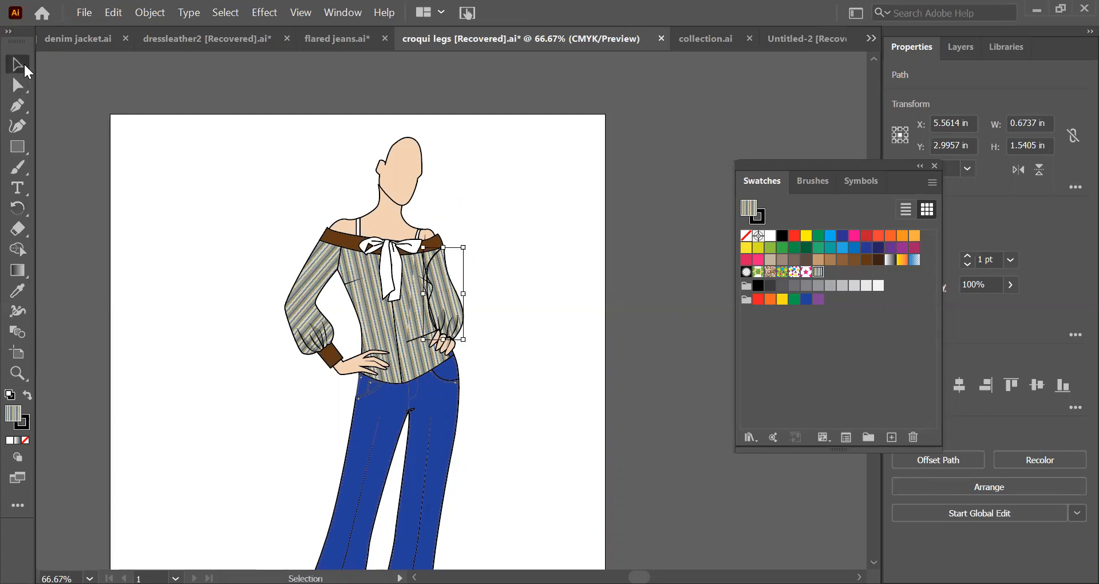
left_click(522, 200)
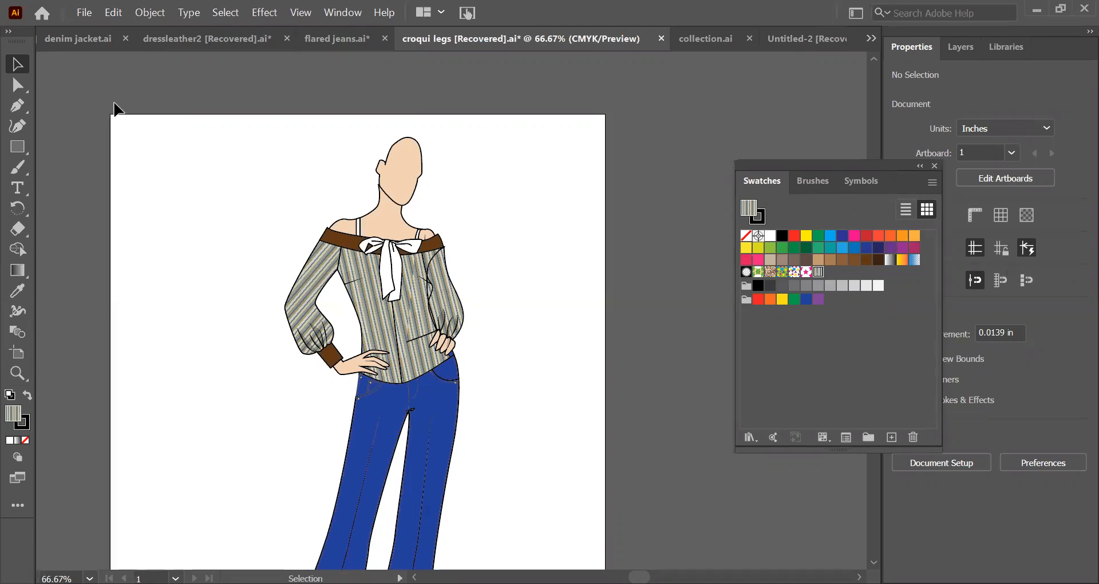
Switch to the Untitled-2 document and select all the shapes of the geometric pattern tile on the artboard
left_click(202, 39)
left_click(808, 35)
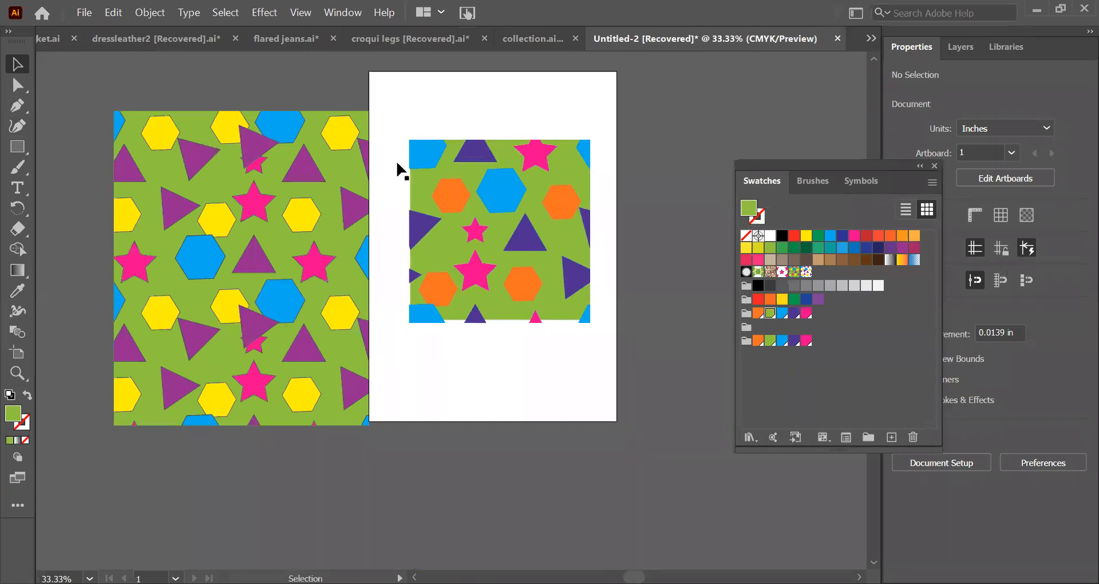
left_click(548, 206)
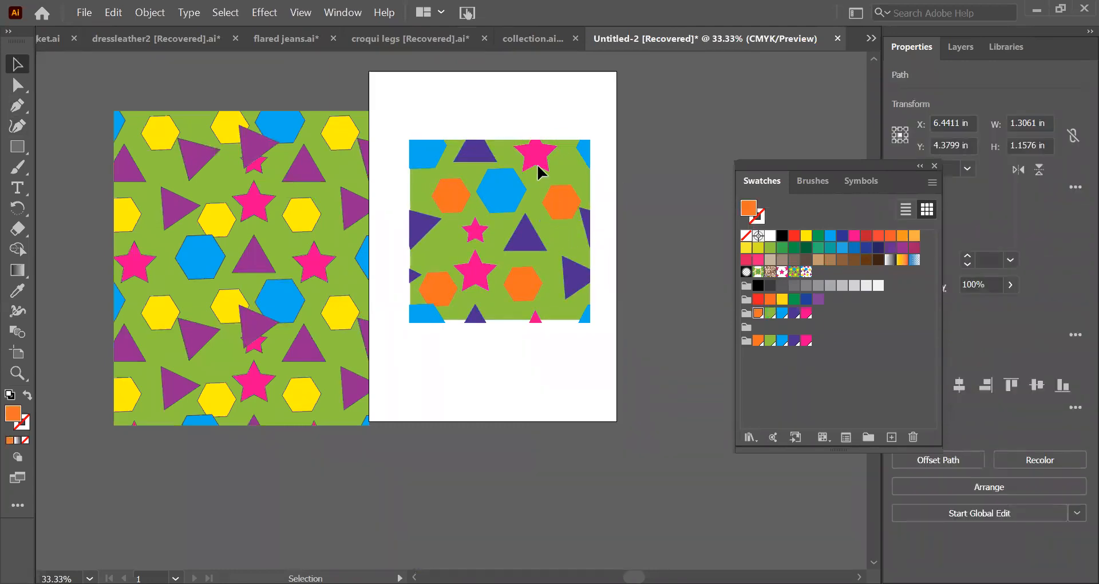
left_click(382, 111)
left_click_drag(383, 113, 597, 381)
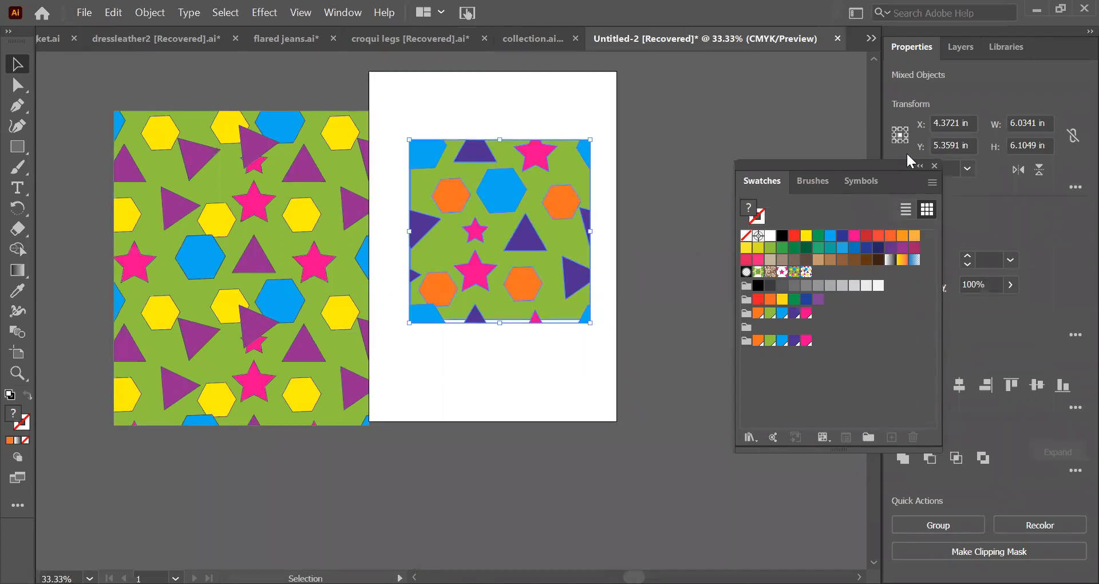
Move the Swatches panel clear of the docked panels, bring the Properties back into view and deselect the tile
left_click(966, 46)
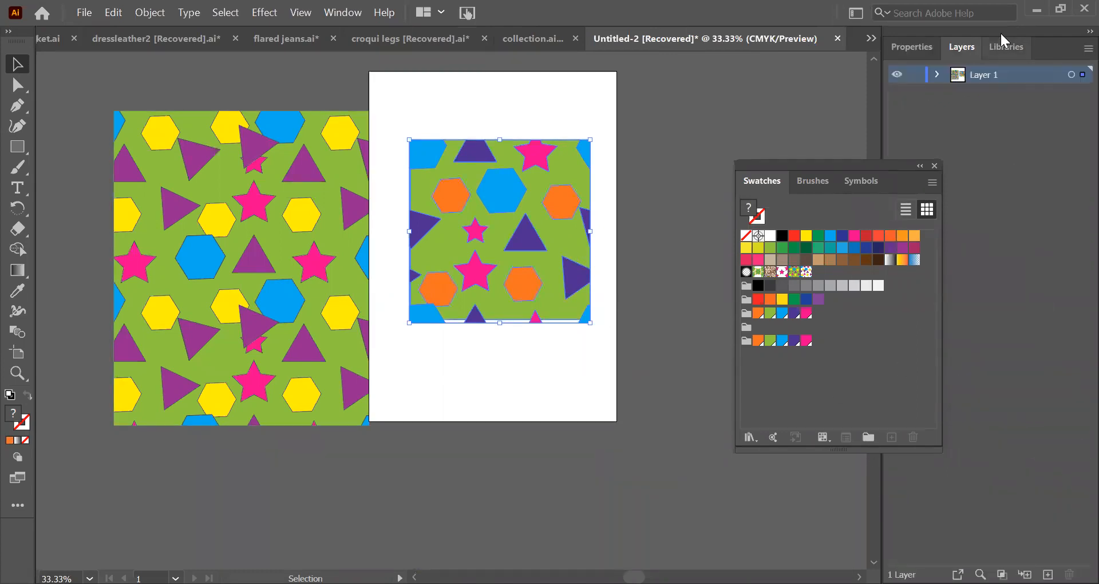
left_click_drag(1010, 47, 916, 54)
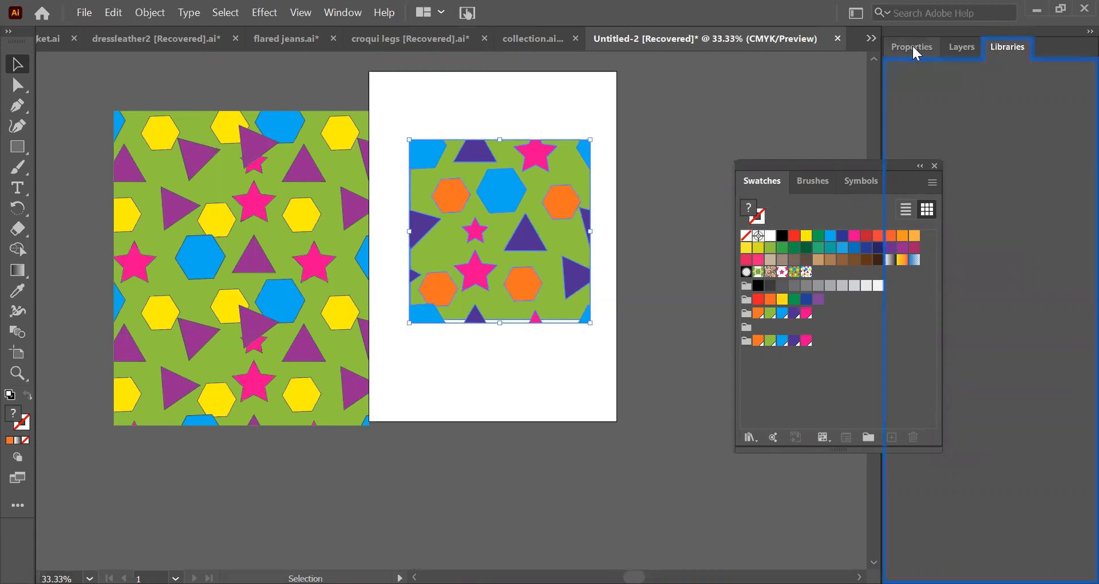
left_click(913, 47)
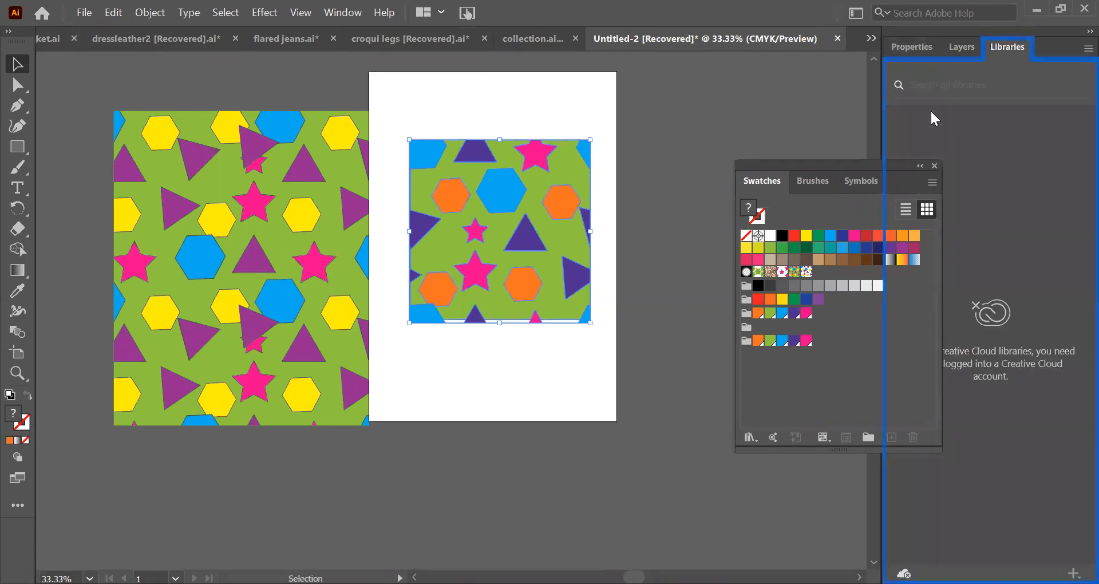
left_click_drag(830, 162, 750, 114)
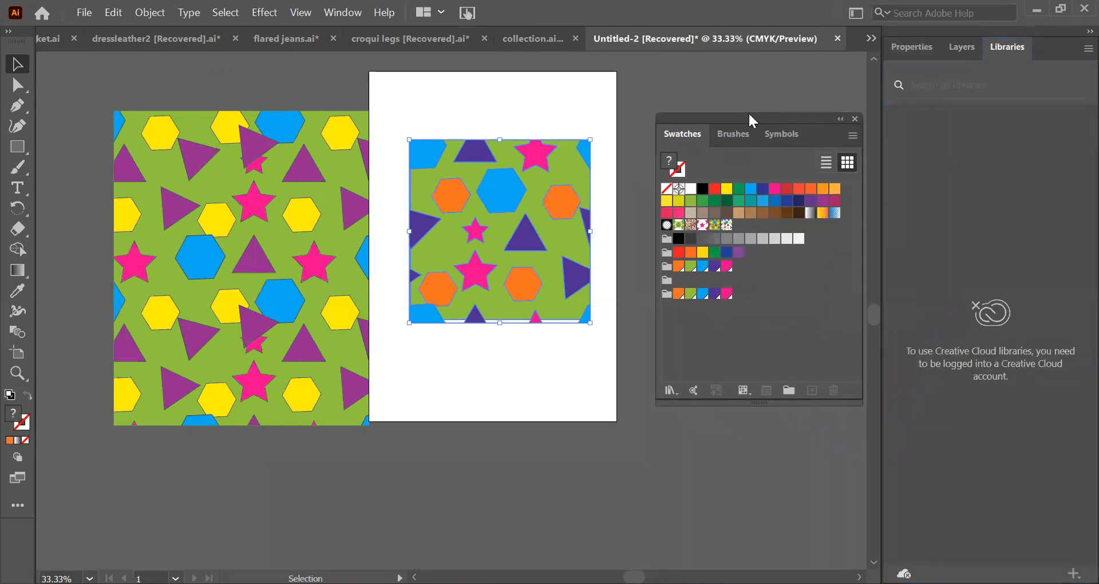
left_click(959, 50)
left_click(912, 46)
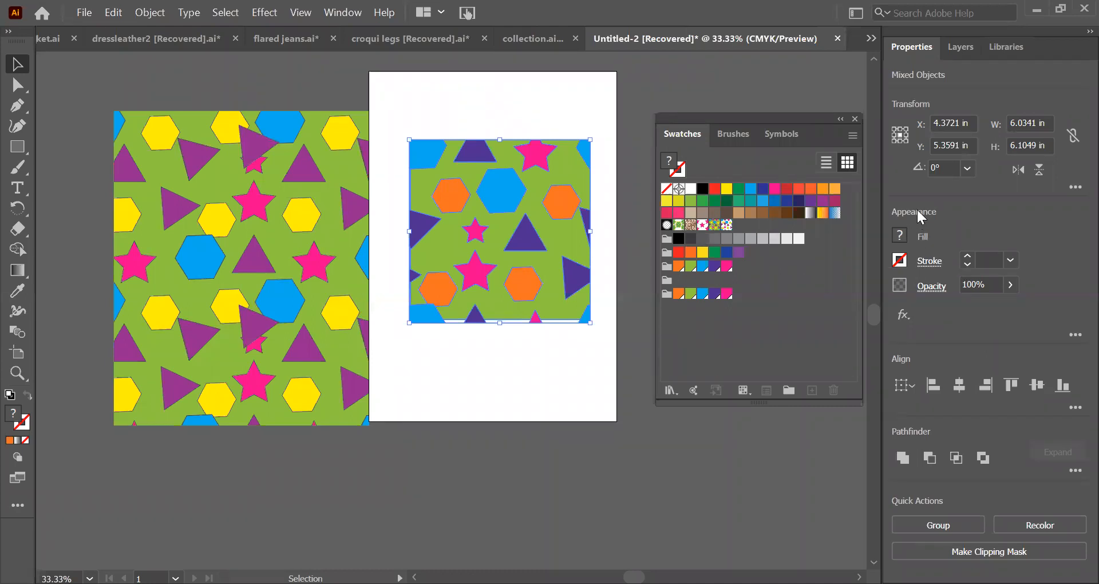
left_click(697, 458)
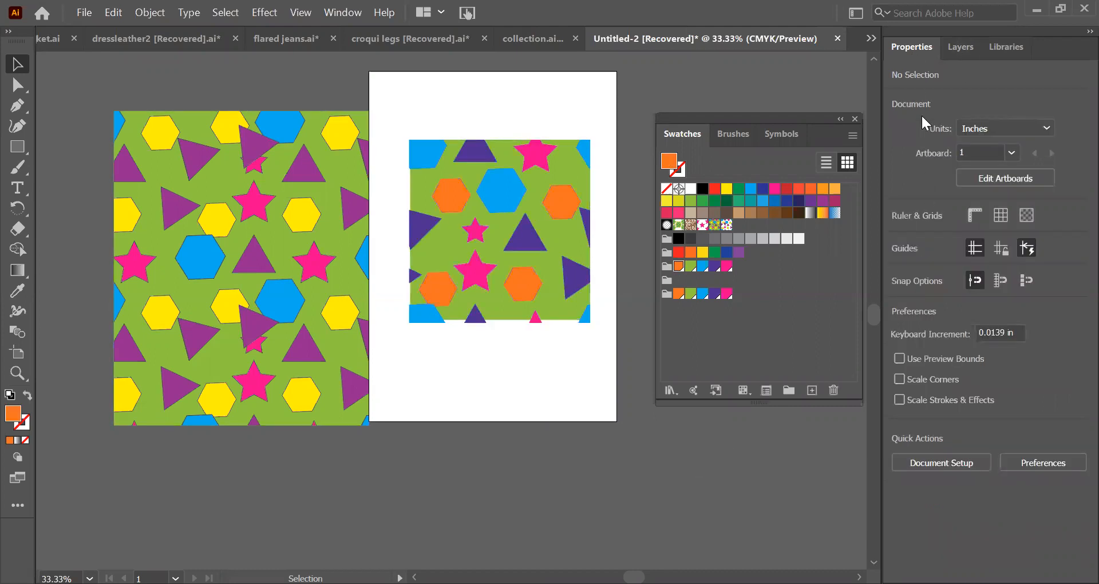
Group all the shapes of the geometric pattern tile on the artboard and leave the group deselected
left_click(494, 182)
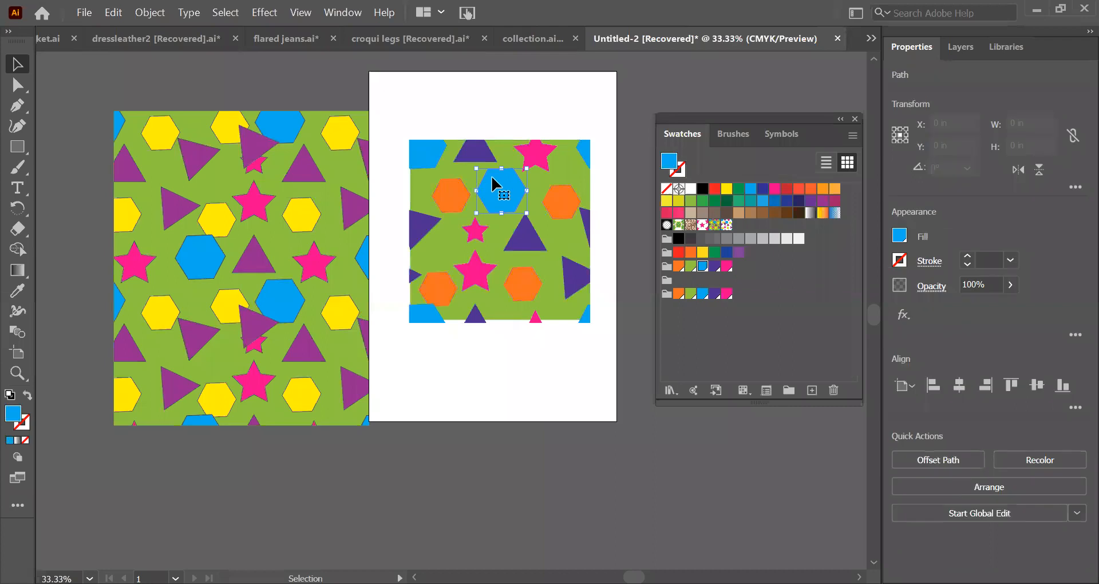
left_click_drag(390, 119, 617, 376)
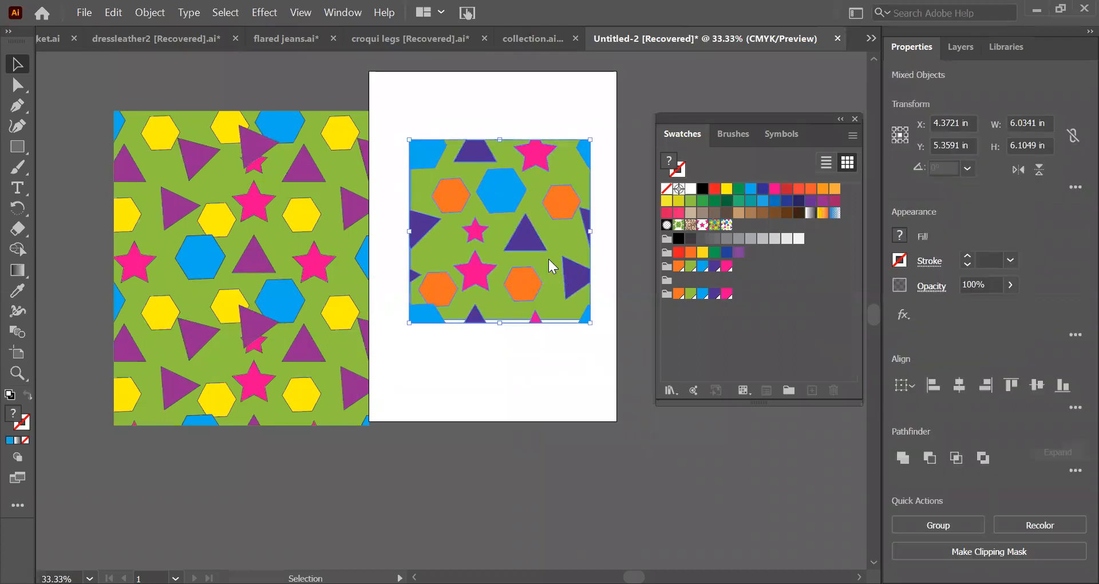
right_click(550, 259)
left_click(621, 392)
left_click(532, 387)
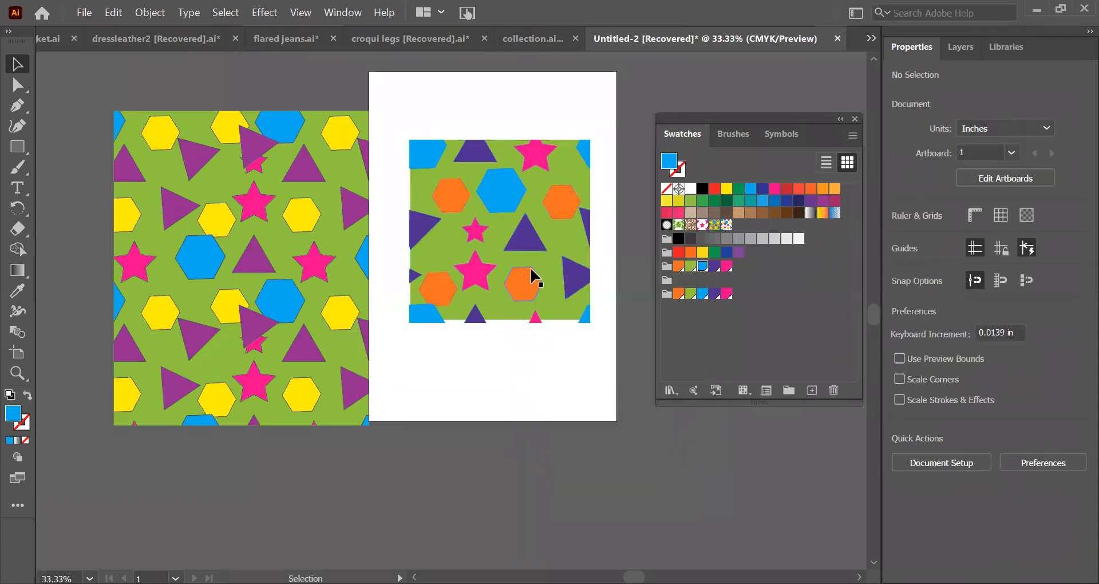
left_click(531, 262)
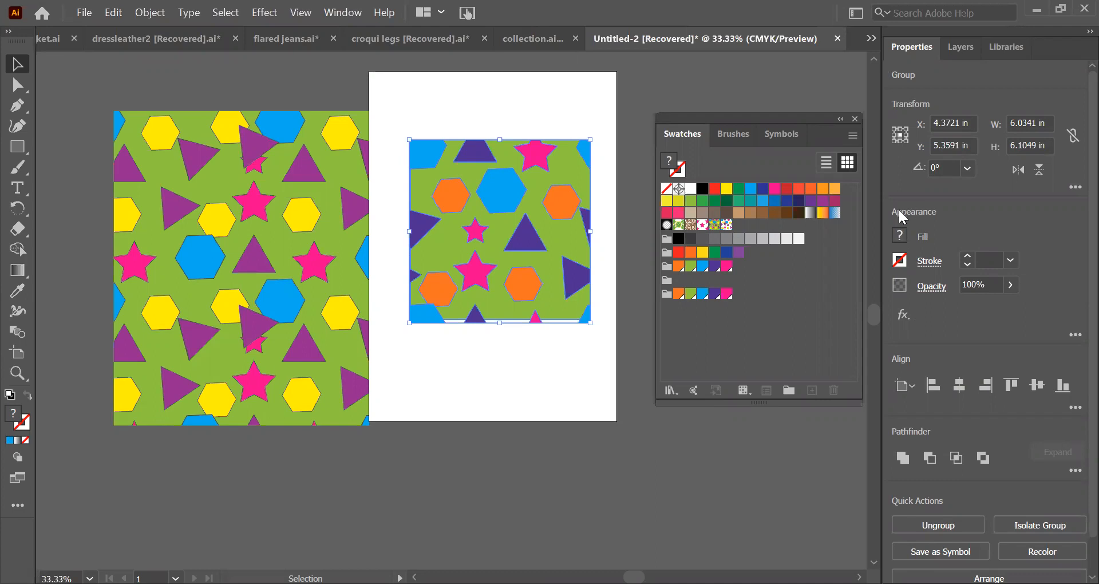
left_click(765, 423)
left_click(495, 229)
left_click(439, 101)
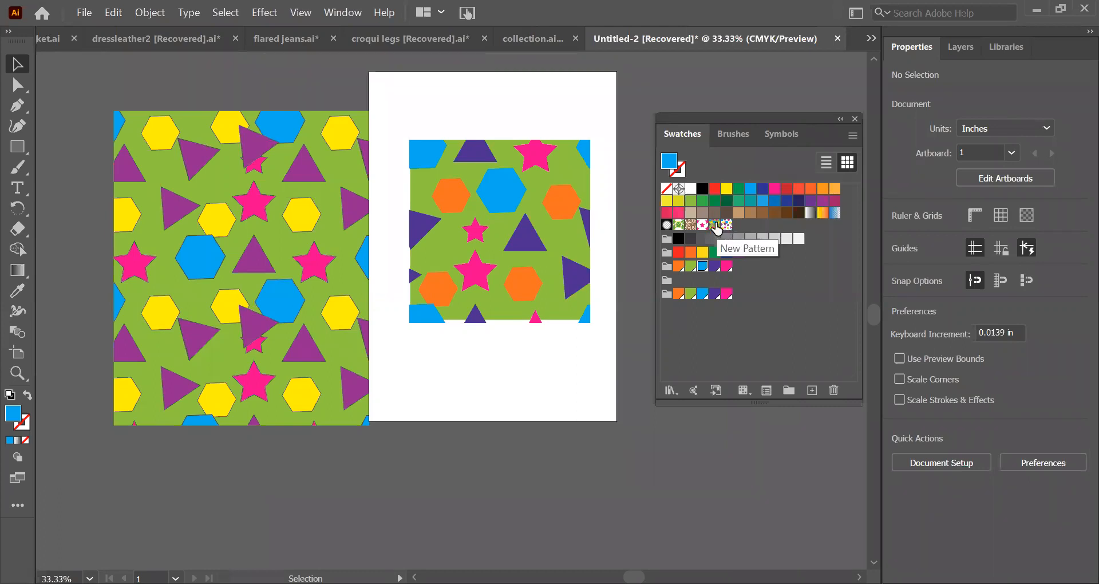
Delete the grouped tile and place the geometric New Pattern swatch's artwork on the artboard in its place, leaving it deselected
left_click(539, 218)
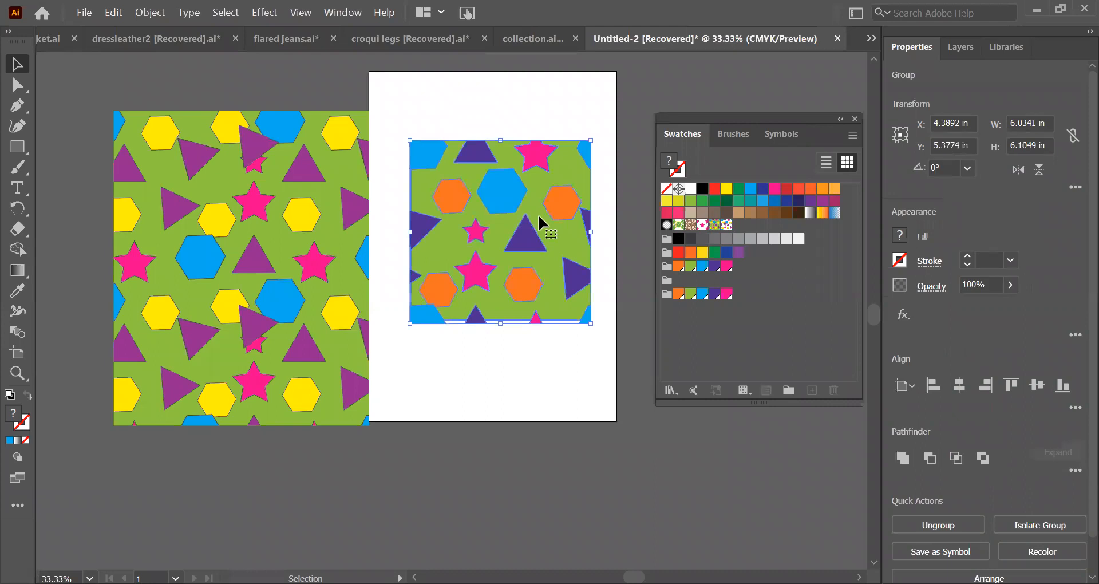
key("Delete")
left_click_drag(715, 230, 522, 205)
left_click_drag(507, 152, 494, 196)
left_click(505, 108)
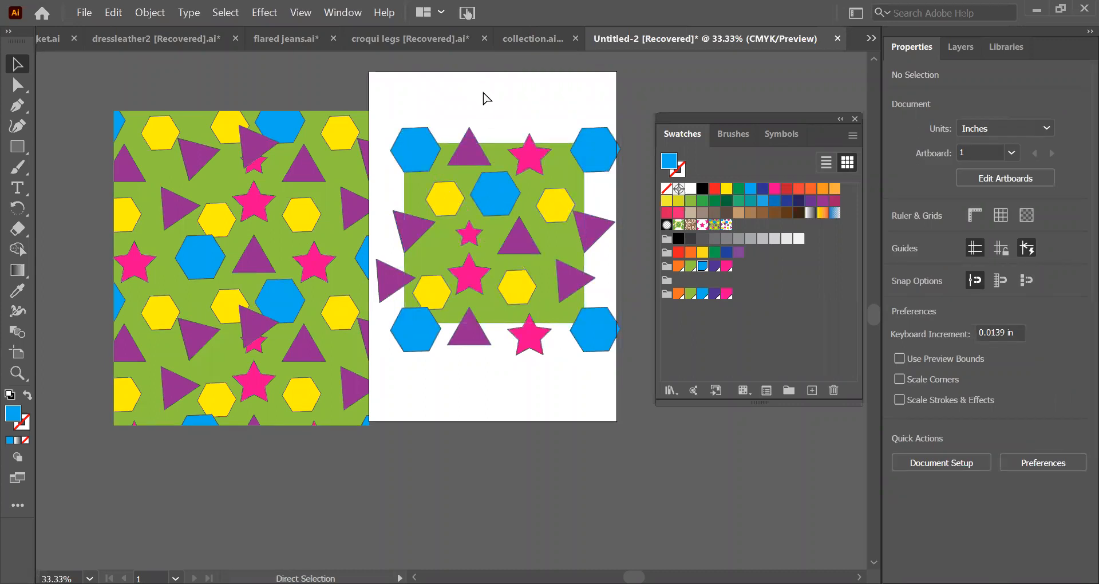
Show the rulers and place two vertical and two horizontal guides along the edges of the tile's green background square
key("ctrl+r")
left_click_drag(40, 170, 404, 222)
left_click_drag(405, 223, 406, 224)
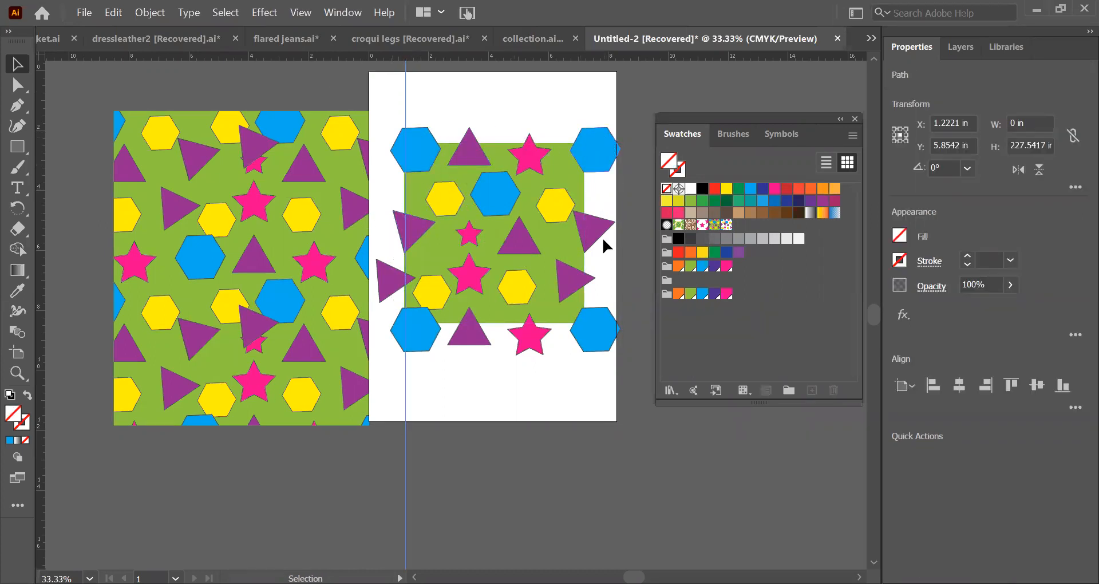
left_click_drag(400, 100, 400, 96)
left_click_drag(473, 56, 475, 143)
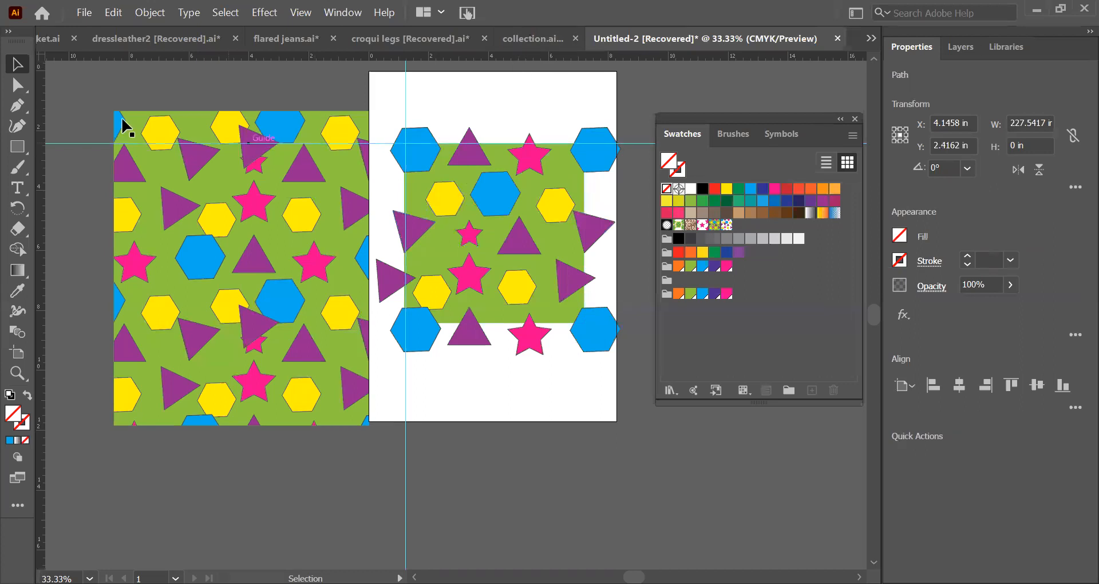
left_click_drag(40, 201, 583, 269)
left_click_drag(509, 57, 505, 323)
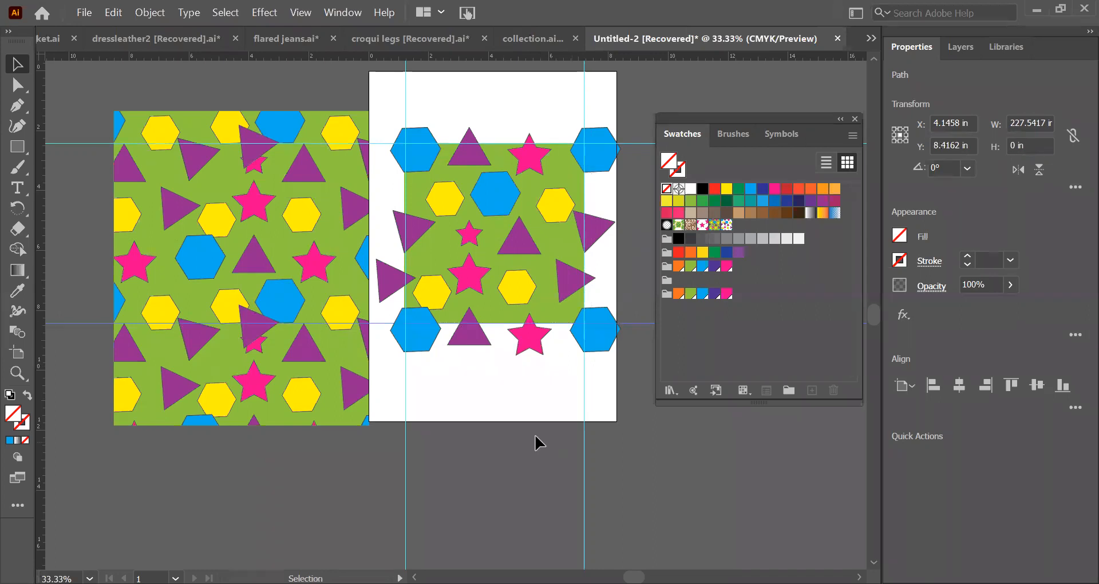
Draw an unfilled, unstroked rectangle over the green square, snapped to the four guides
left_click(17, 146)
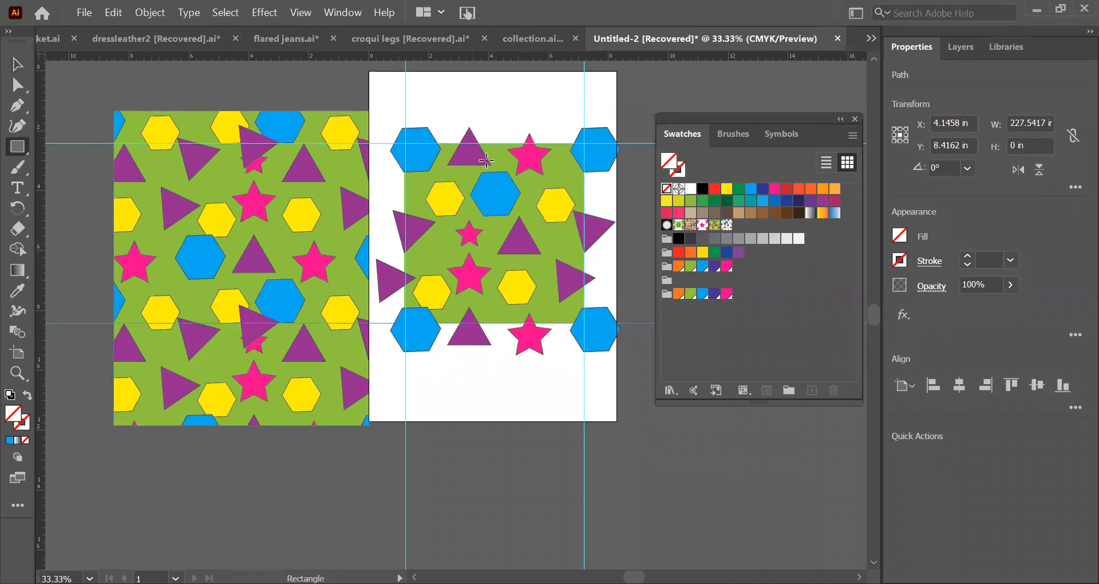
left_click_drag(407, 148, 584, 323)
left_click(17, 64)
Select all the tile's shapes with the rectangle and crop them to it using the Crop pathfinder, keeping the cropped tile selected
left_click(373, 123)
left_click_drag(384, 131, 632, 365)
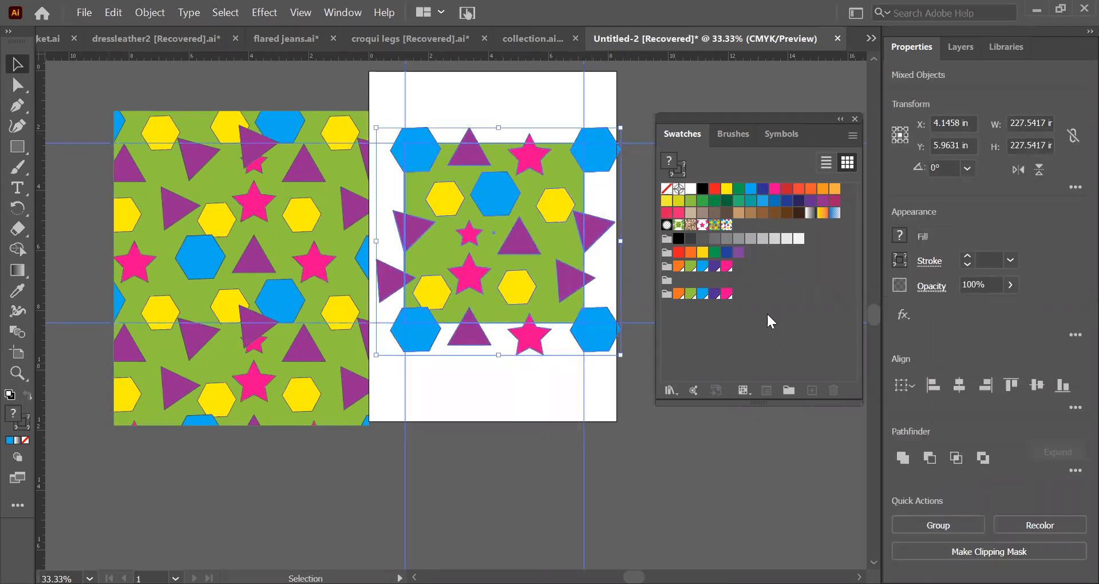
left_click(1074, 470)
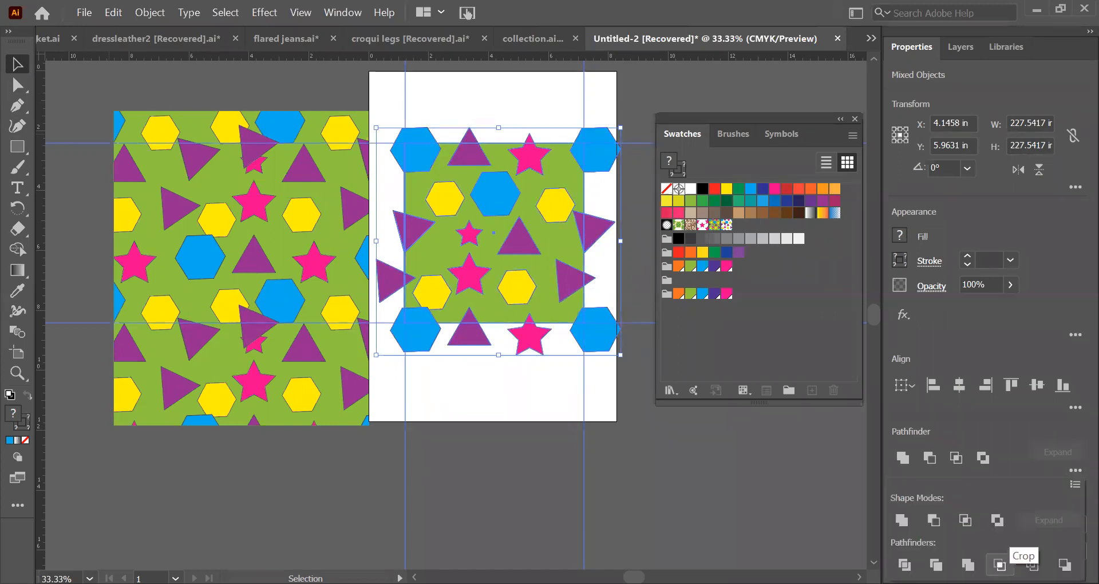
left_click(1000, 564)
left_click(507, 287)
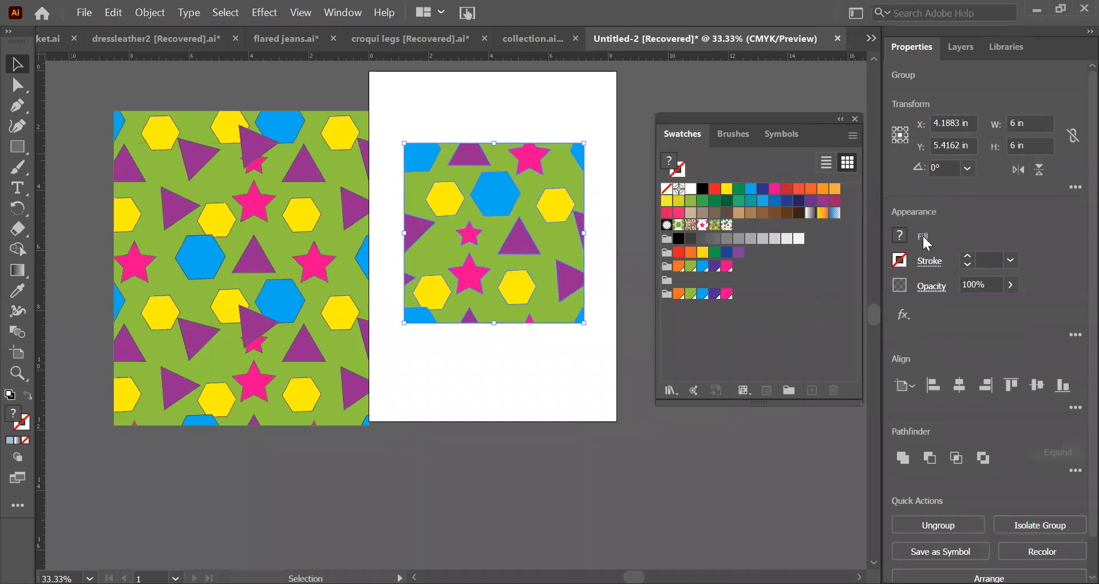
Bring up the full Appearance panel for the cropped tile, enlarge it and dock it above the Swatches
left_click(899, 235)
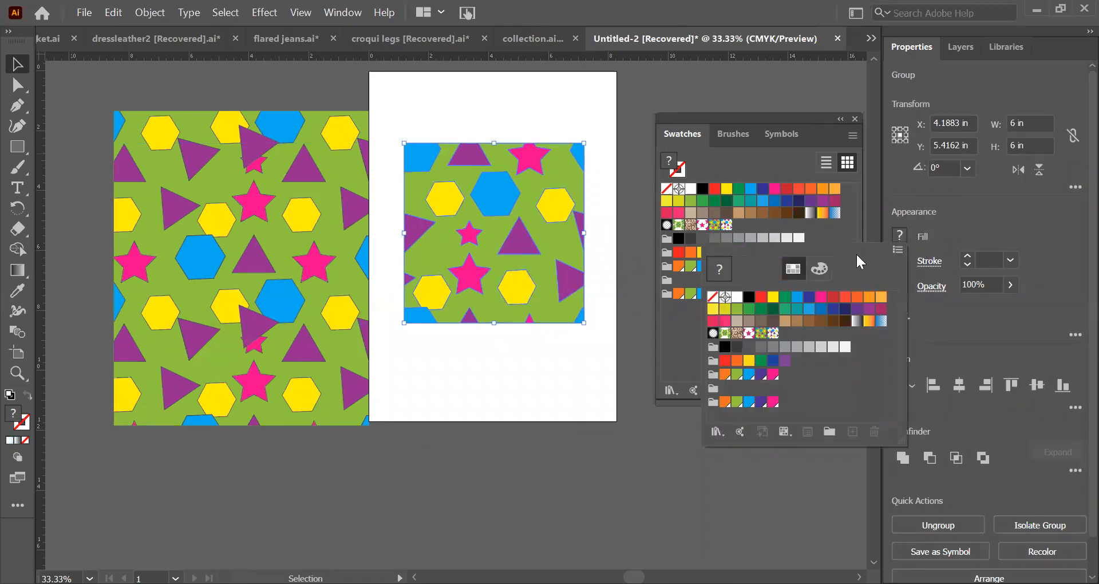
left_click(922, 239)
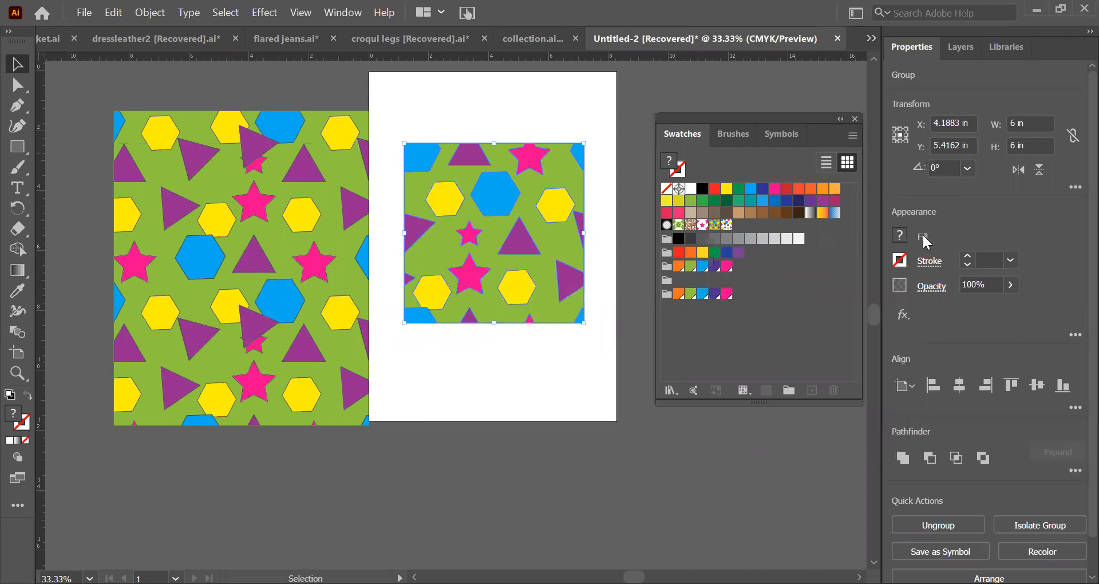
left_click(1075, 334)
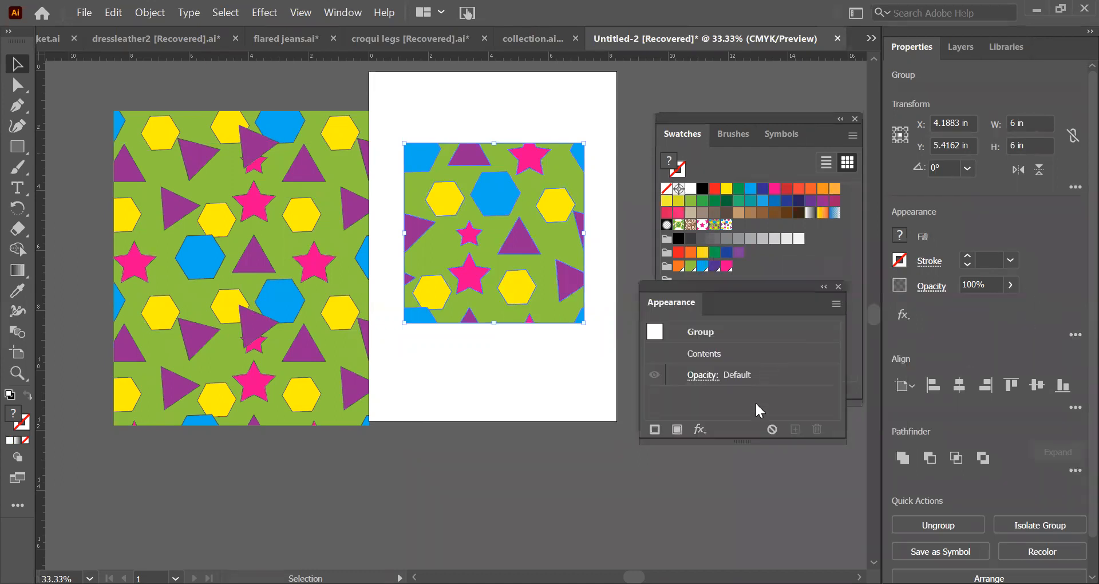
left_click_drag(742, 439, 742, 579)
left_click_drag(765, 290, 741, 127)
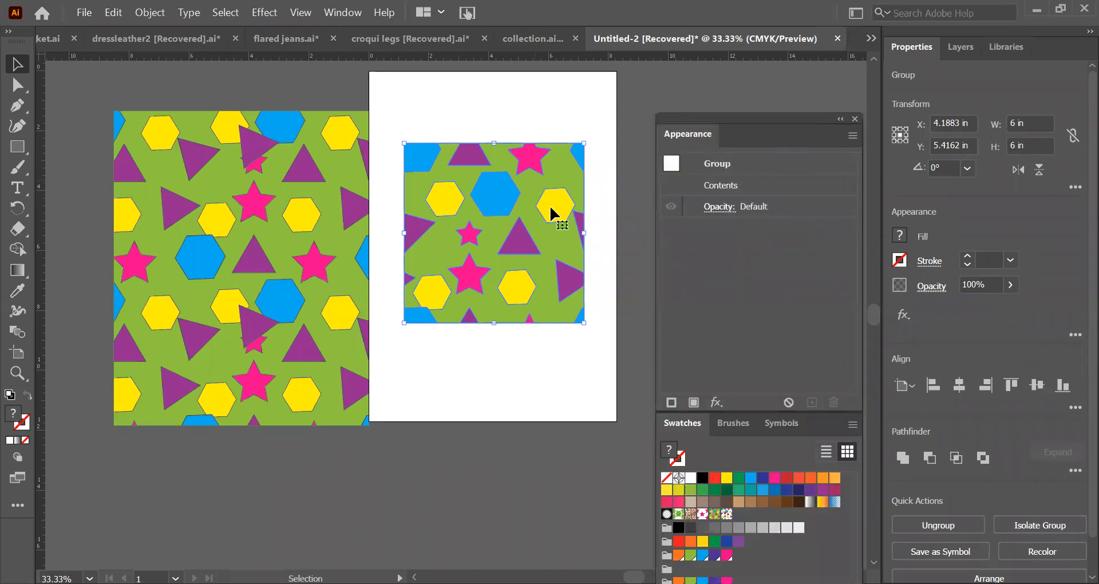
Look at the opacity and blending settings of the cropped tile group
left_click(725, 210)
left_click(724, 209)
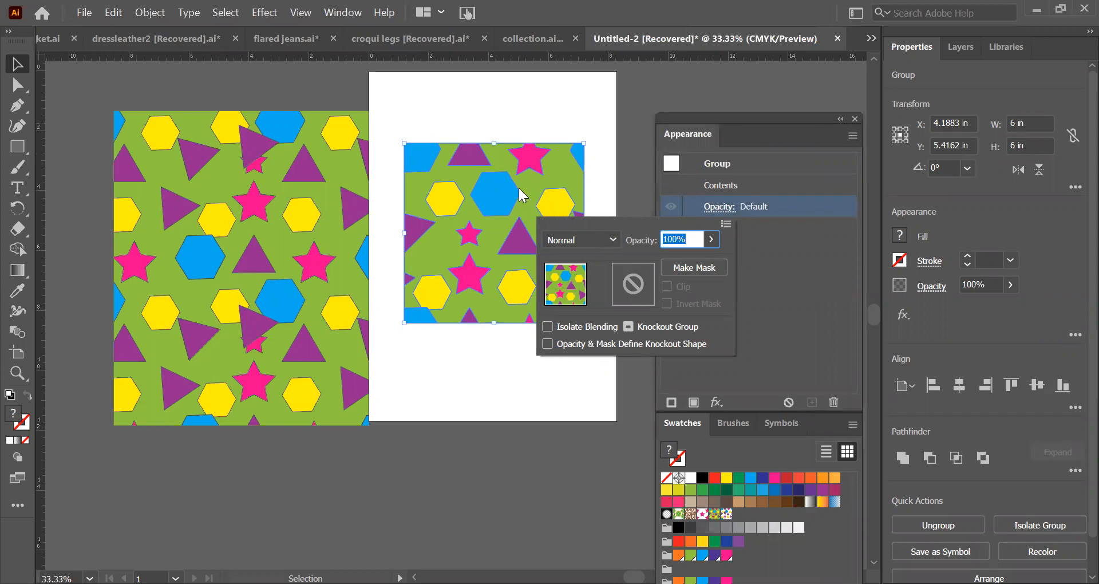
left_click(527, 221)
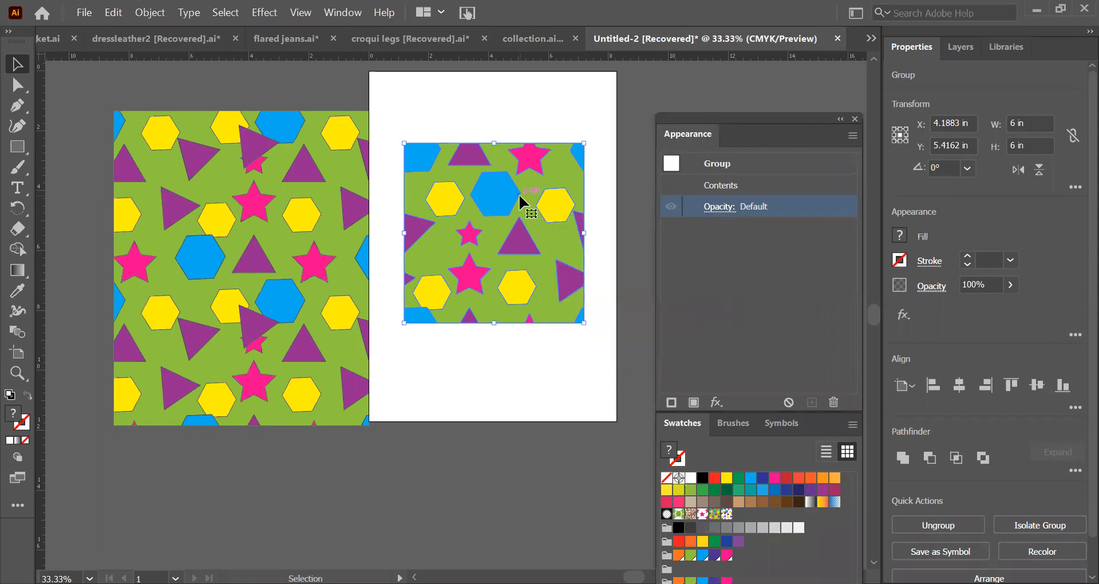
Place a copy of the cropped tile exactly over the original, rotate the copy 90° and deselect it
key("a")
key("v")
left_click_drag(402, 138, 402, 318)
left_click(602, 331)
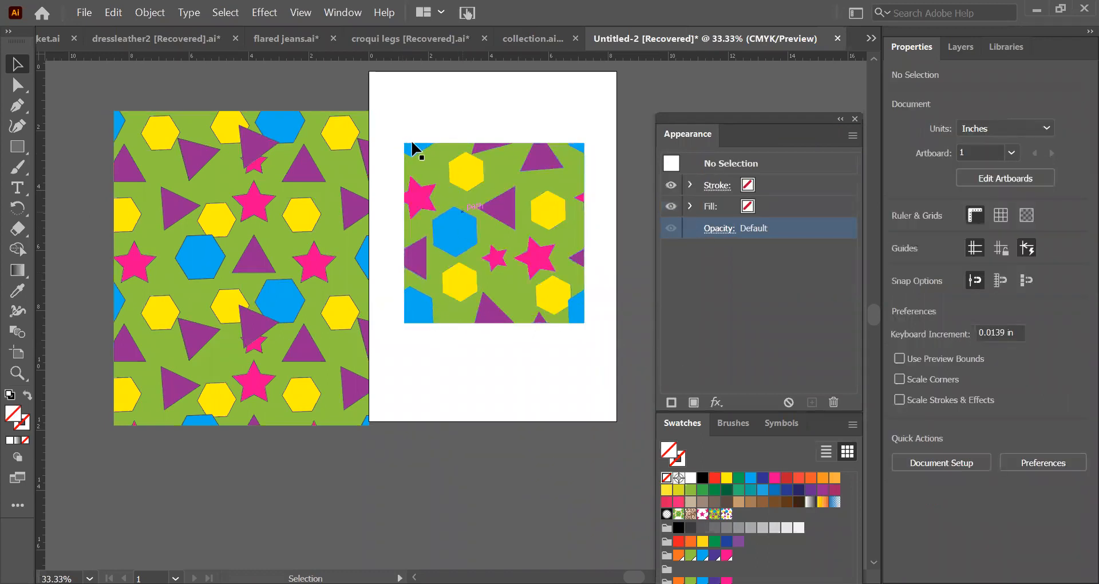
Try the Multiply, Color Burn and Lighten blending modes on the rotated tile copy
left_click(448, 199)
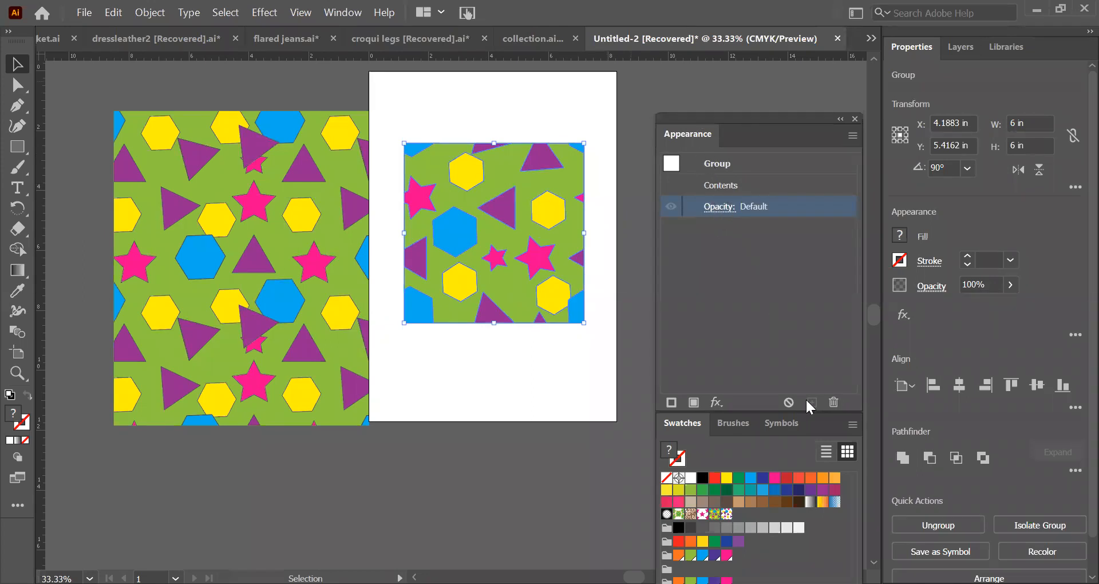
left_click(724, 209)
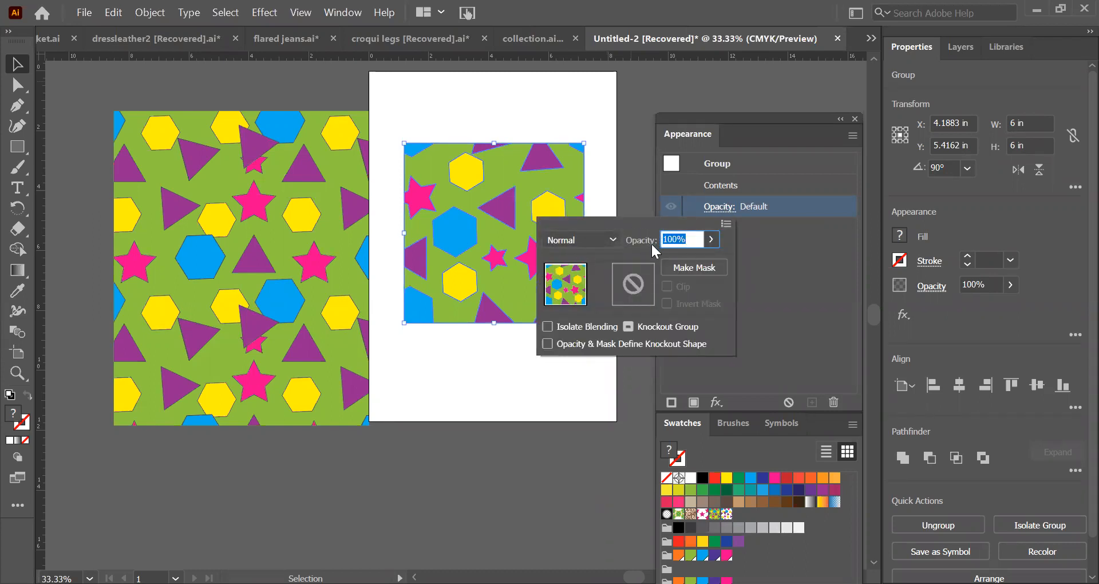
left_click(613, 240)
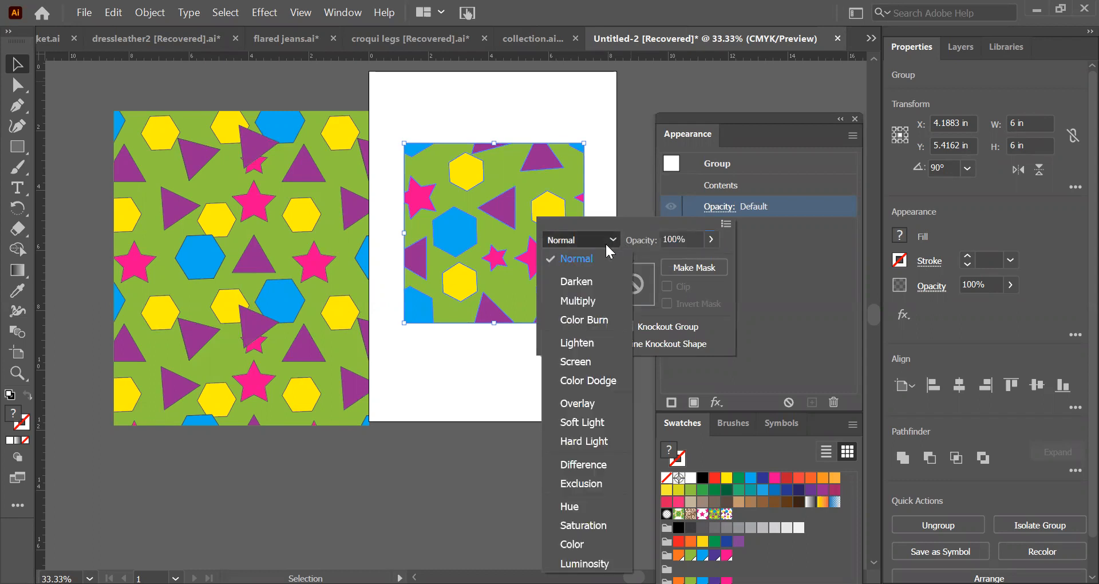
left_click(597, 297)
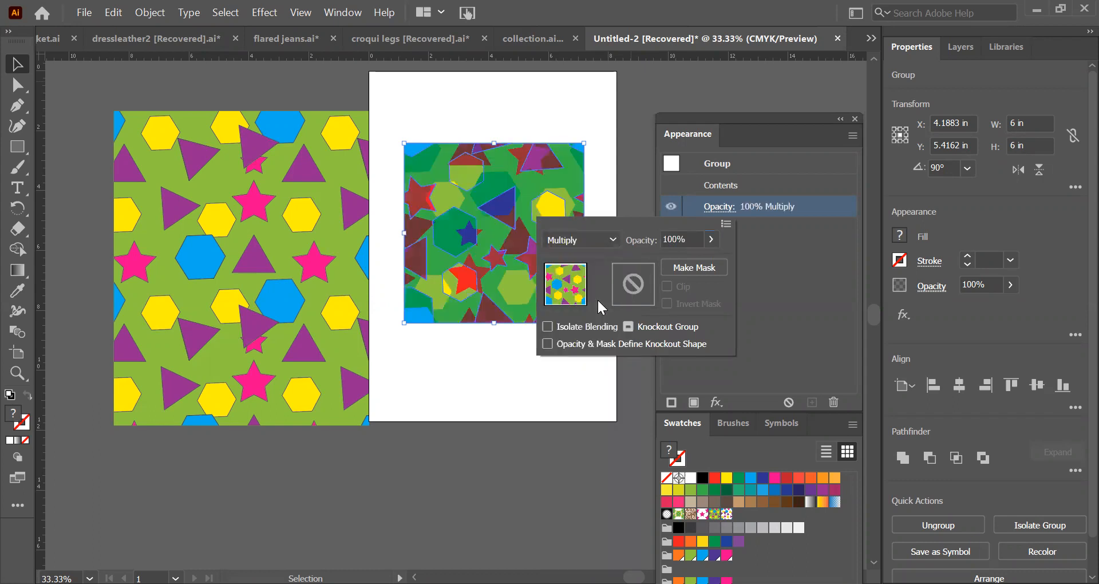
left_click(614, 234)
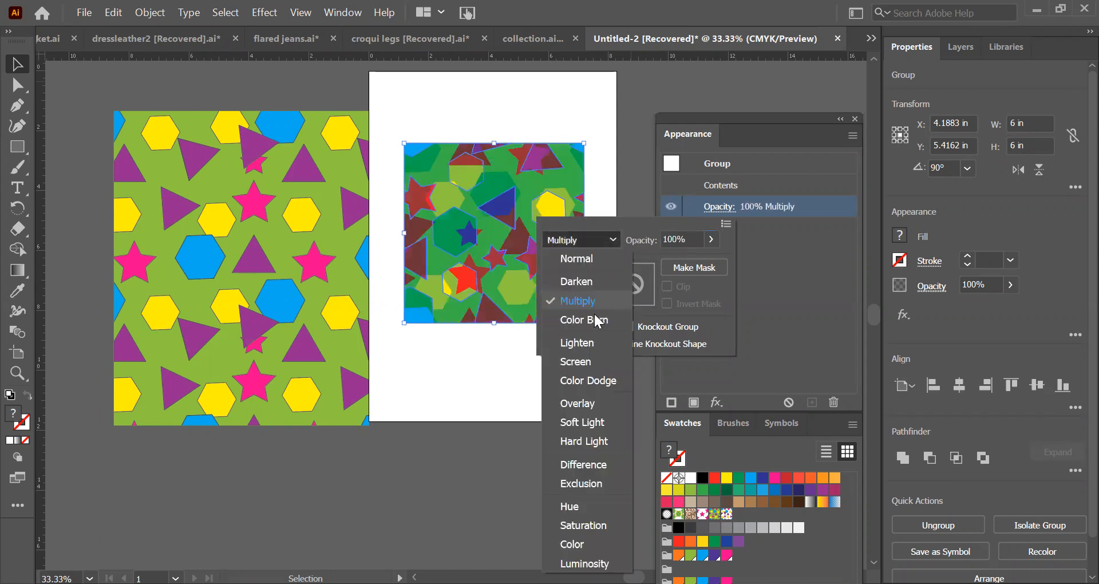
left_click(595, 320)
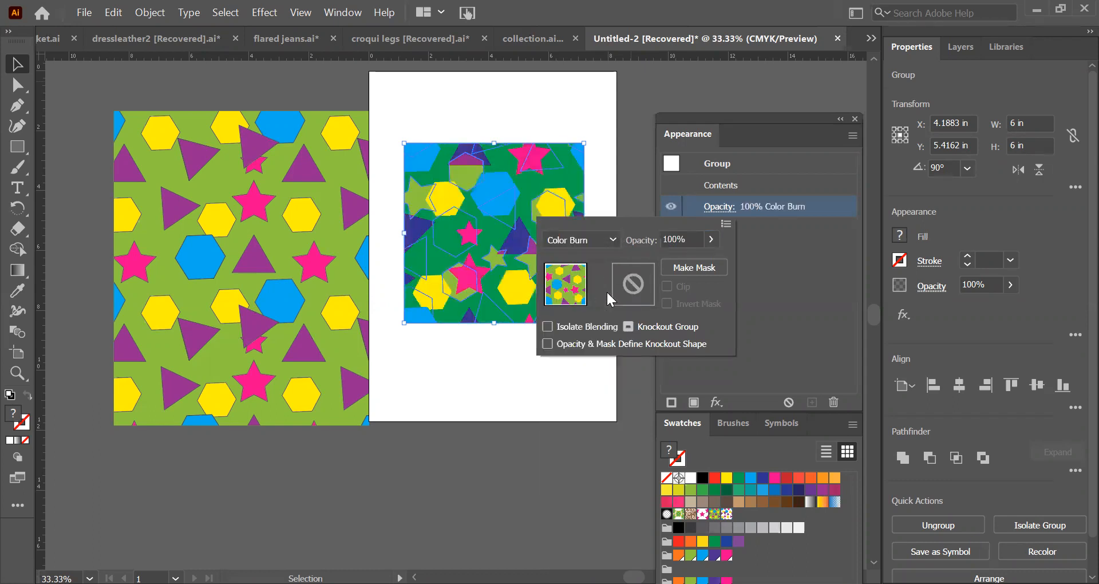
left_click(611, 237)
left_click(591, 342)
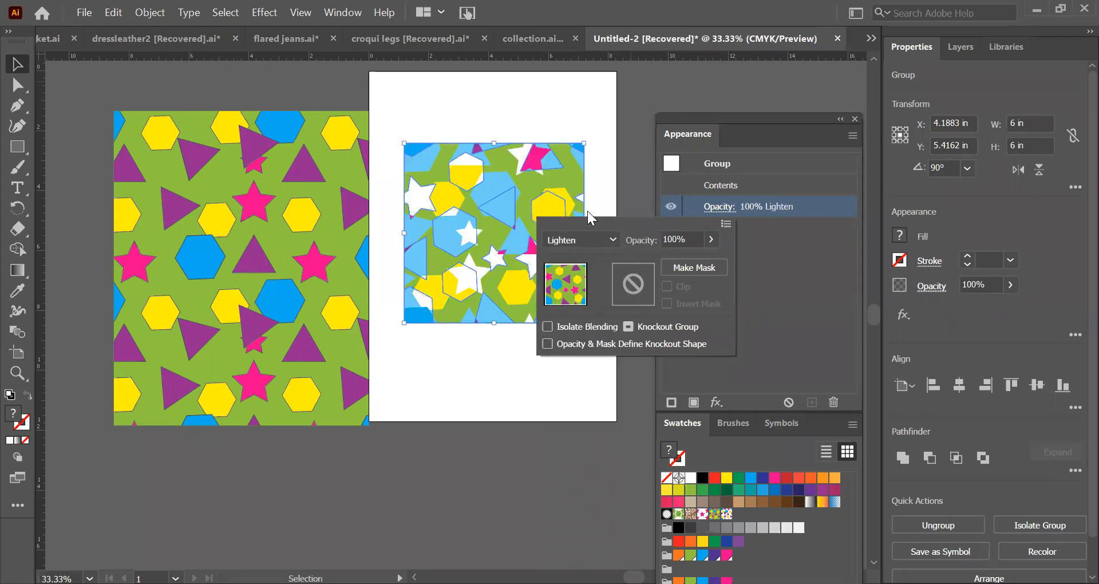
Try the Overlay, Soft Light, Difference and Exclusion blending modes on the rotated tile copy
left_click(612, 239)
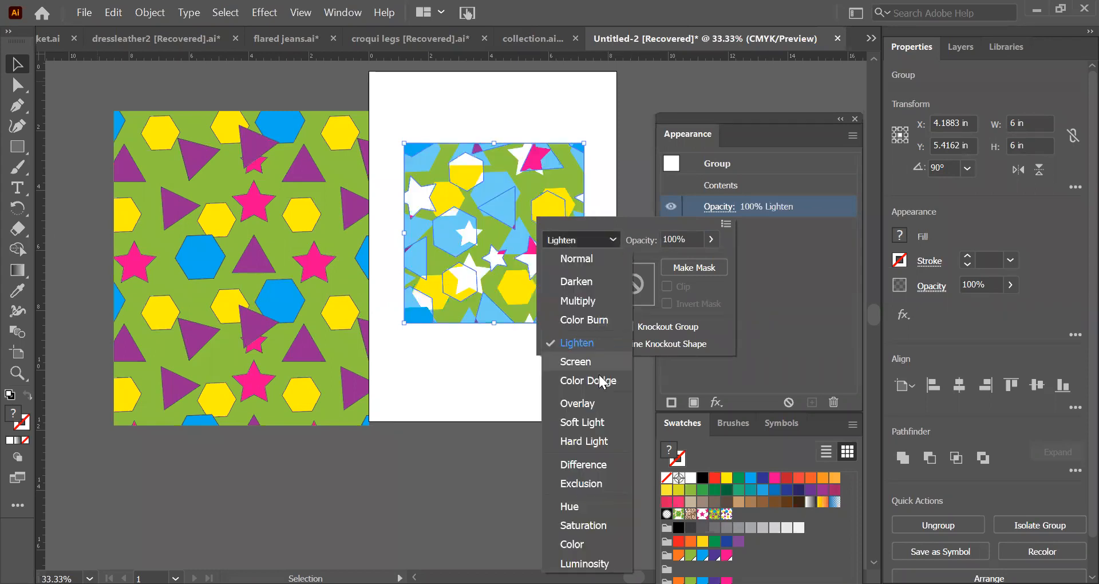
left_click(590, 403)
left_click(610, 236)
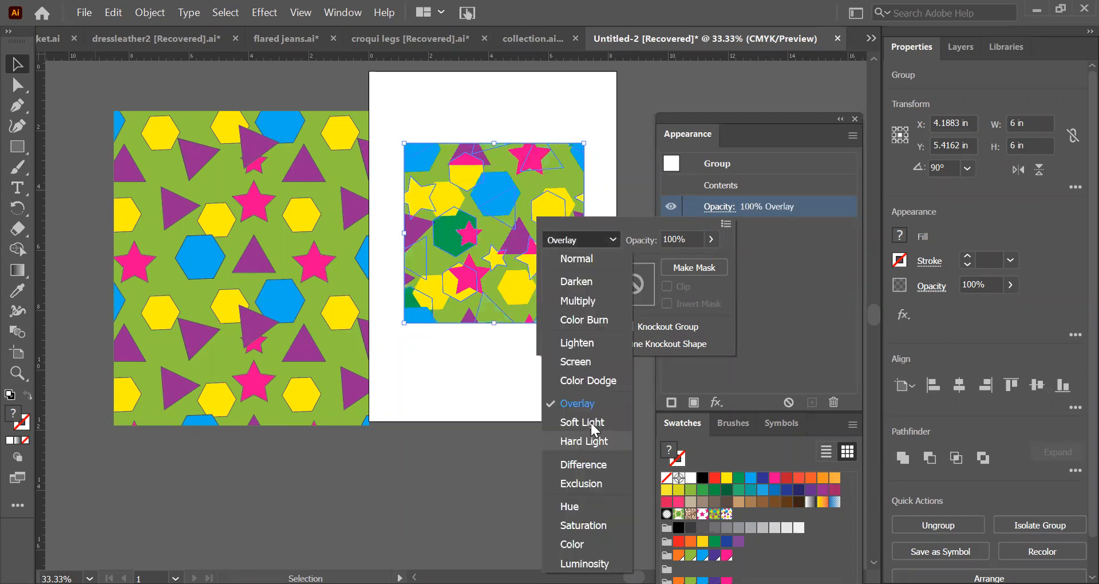
left_click(590, 423)
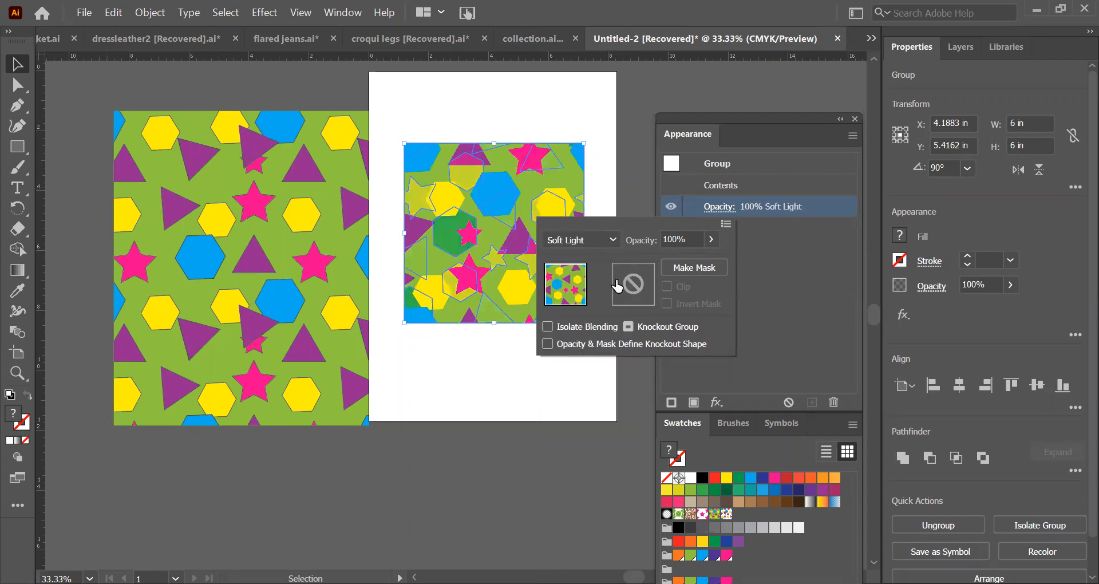
left_click(617, 241)
left_click(601, 464)
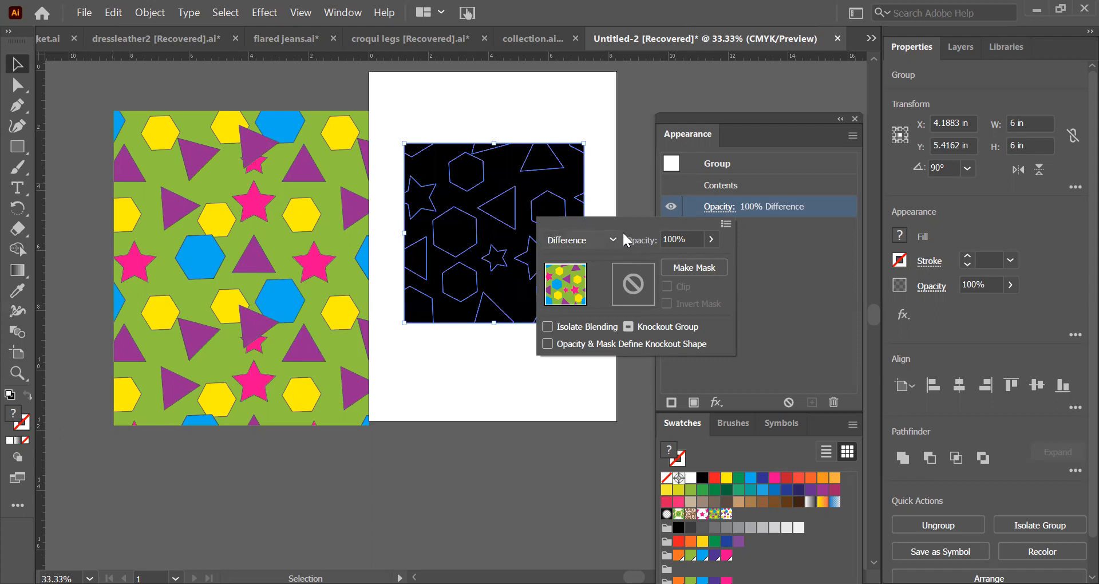
left_click(607, 241)
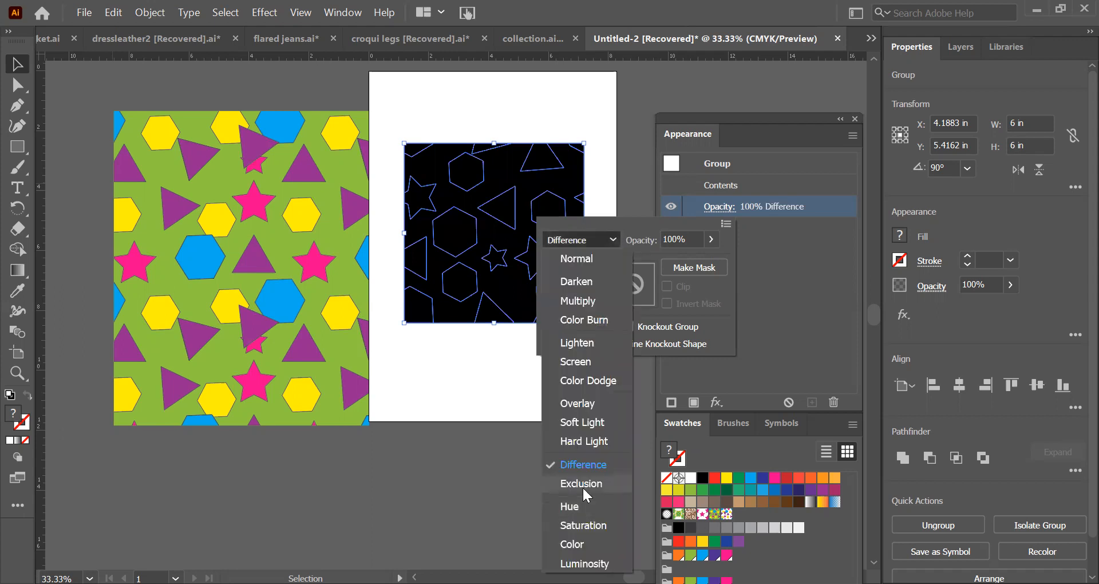
left_click(582, 484)
Set the rotated tile copy's blending mode to Hue and deselect it
left_click(610, 239)
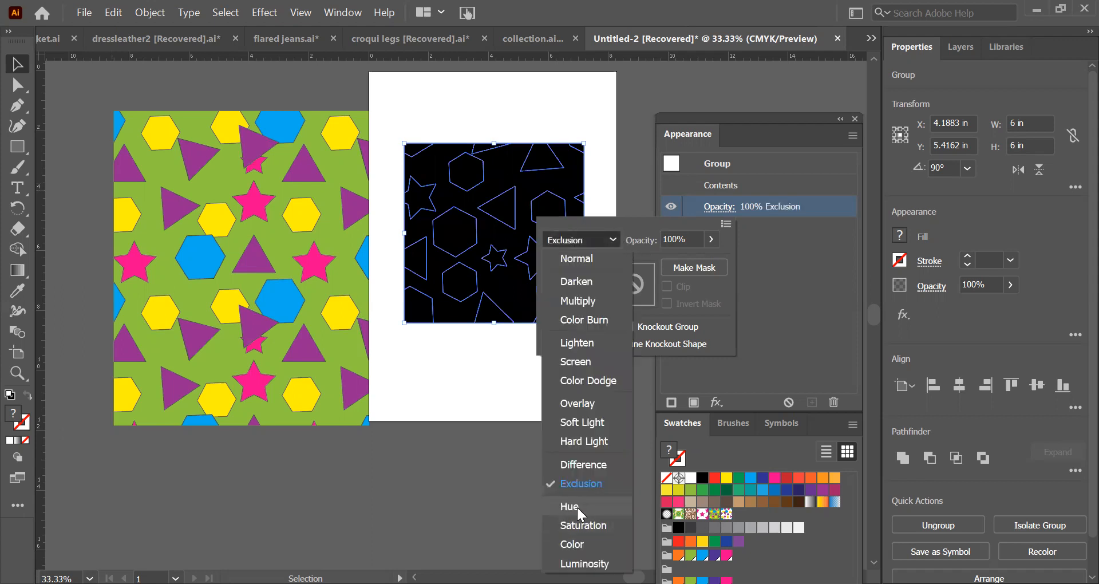
left_click(569, 506)
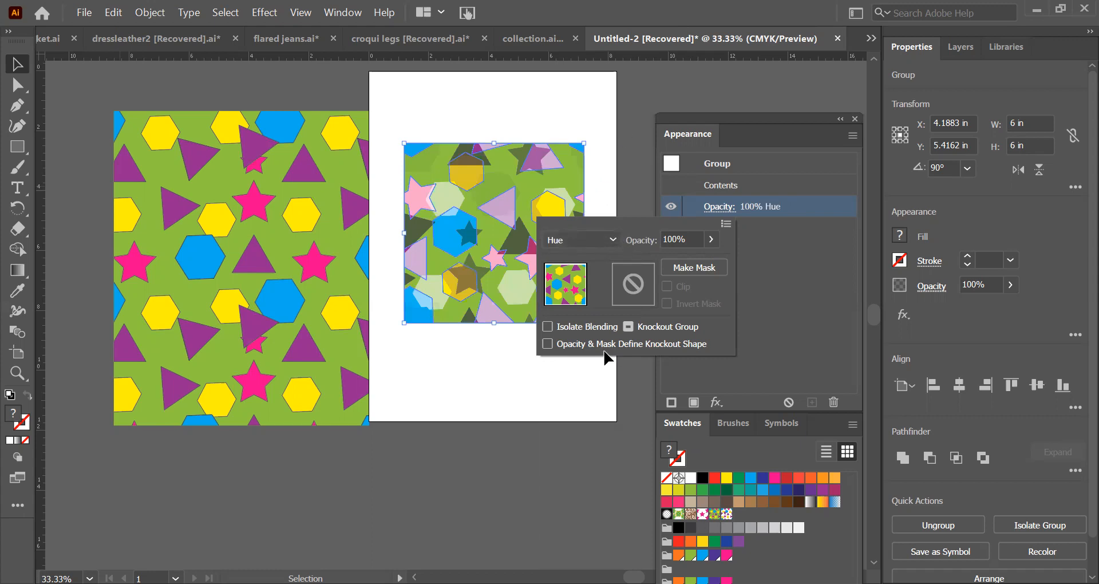
left_click(447, 367)
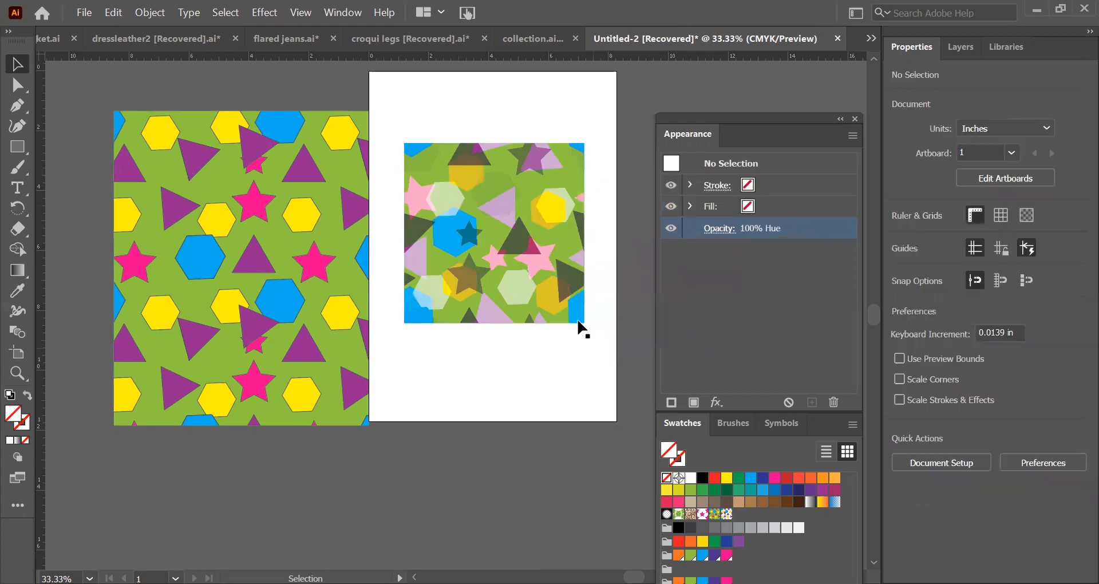
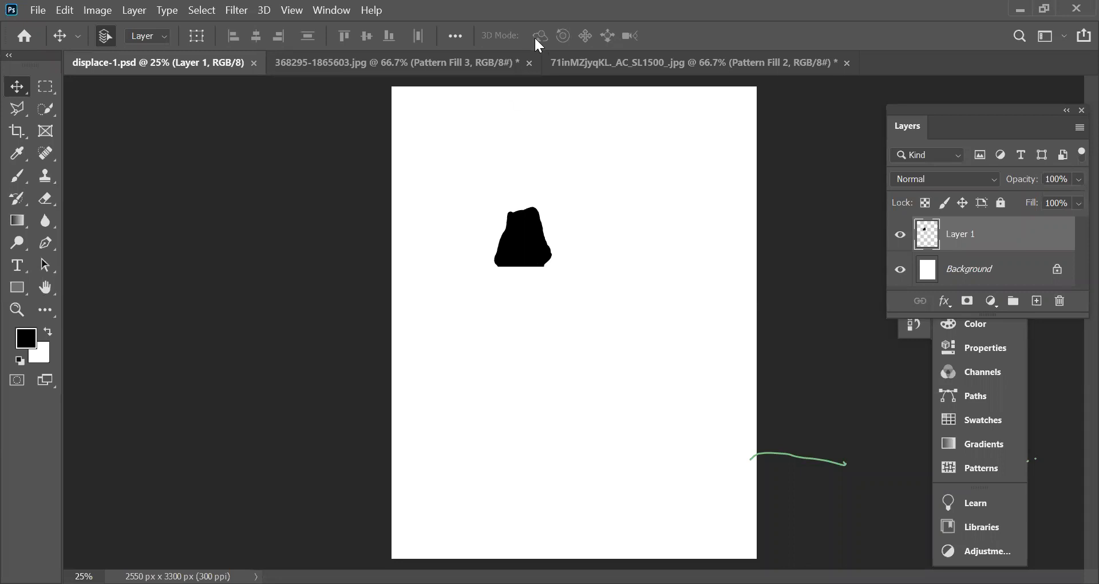
Return from Photoshop to Illustrator and go through the open croqui documents to the dressleather2 drawing
left_click(446, 61)
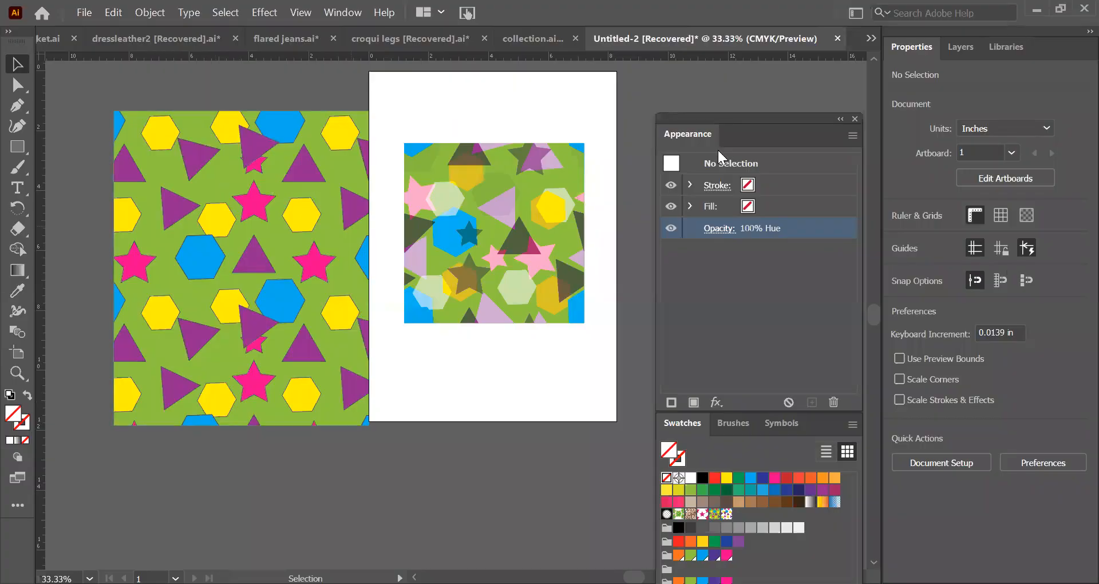
left_click(400, 39)
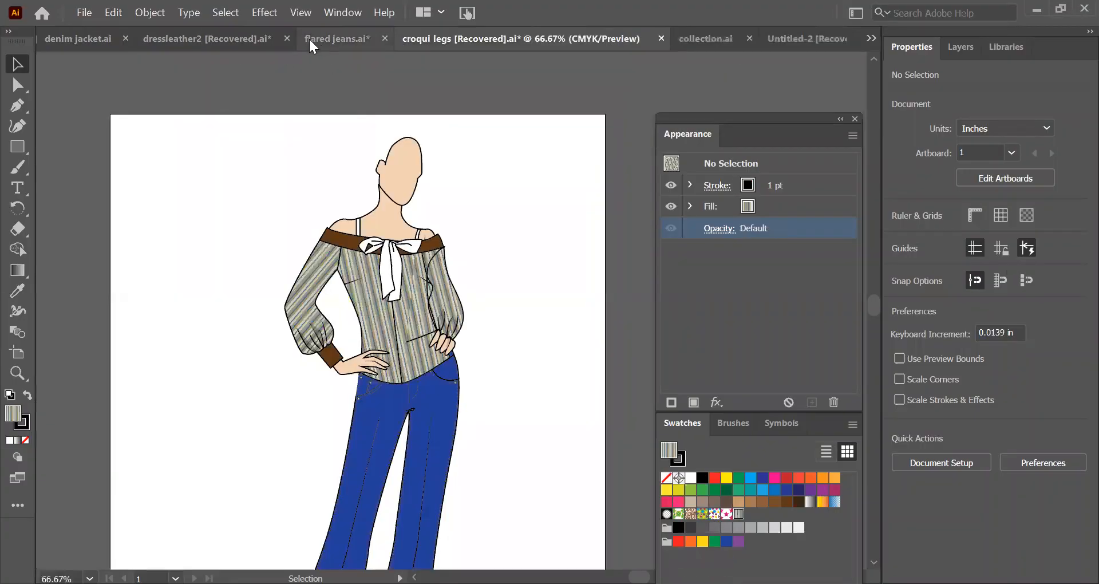
left_click(315, 40)
left_click(218, 41)
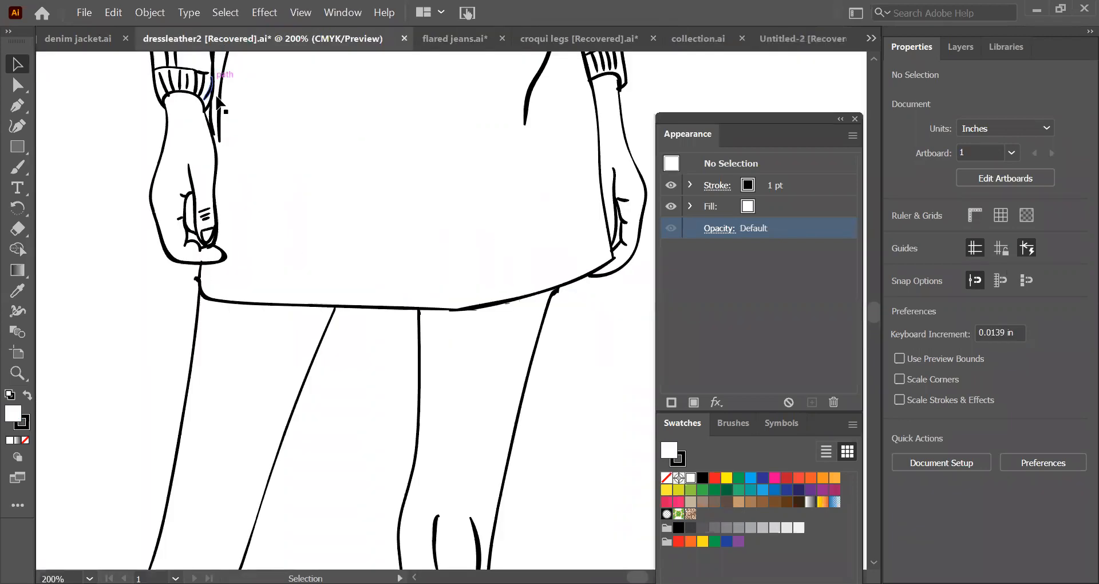
Switch to the denim jacket drawing and get a close view of the shaded front jacket on artboard 2
left_click(91, 38)
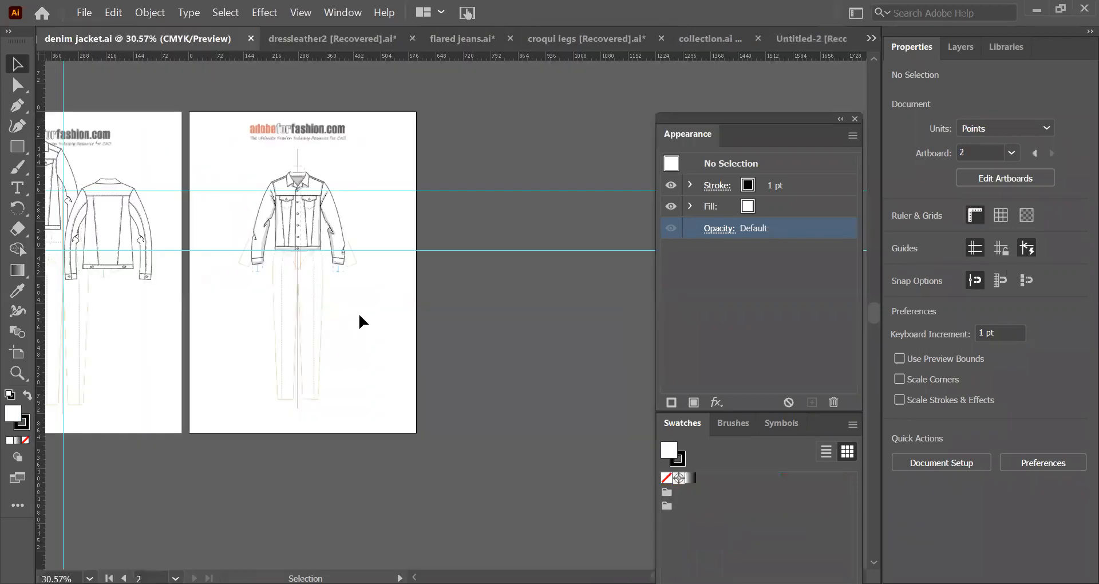
left_click(17, 372)
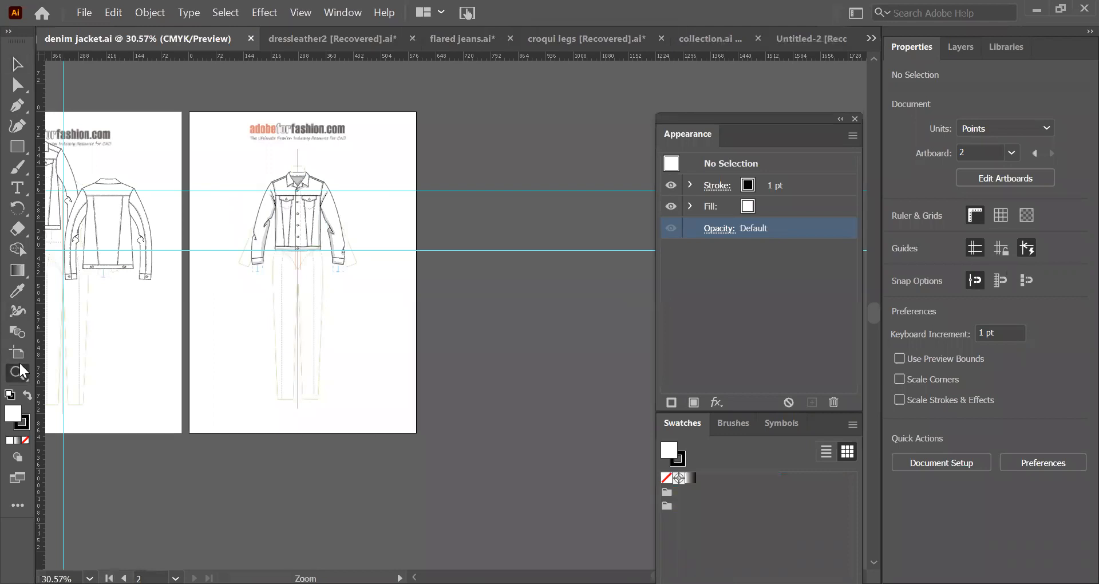
left_click(356, 261)
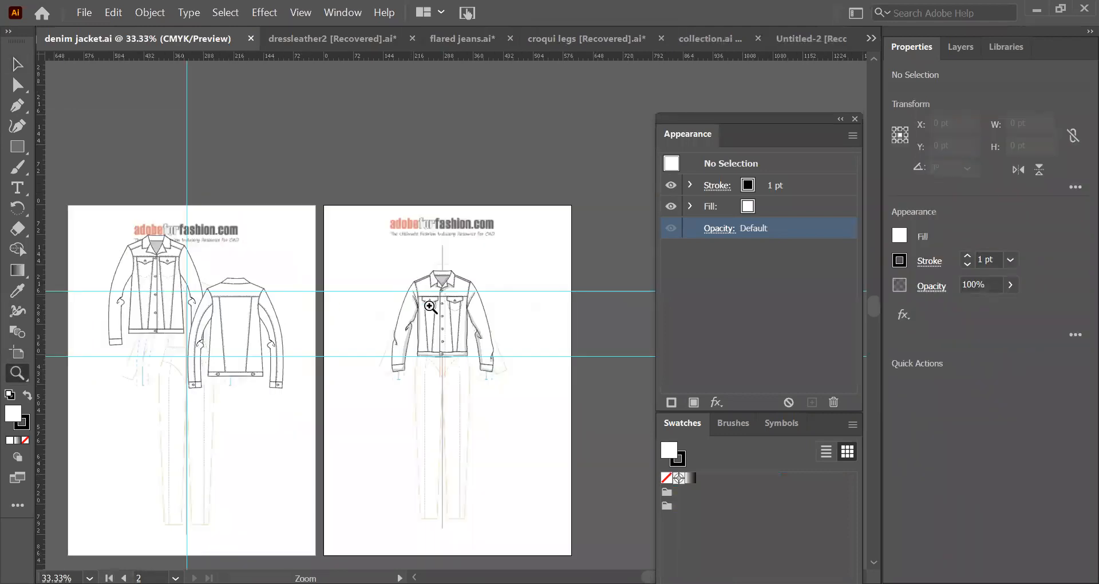
left_click(493, 337)
left_click(491, 335)
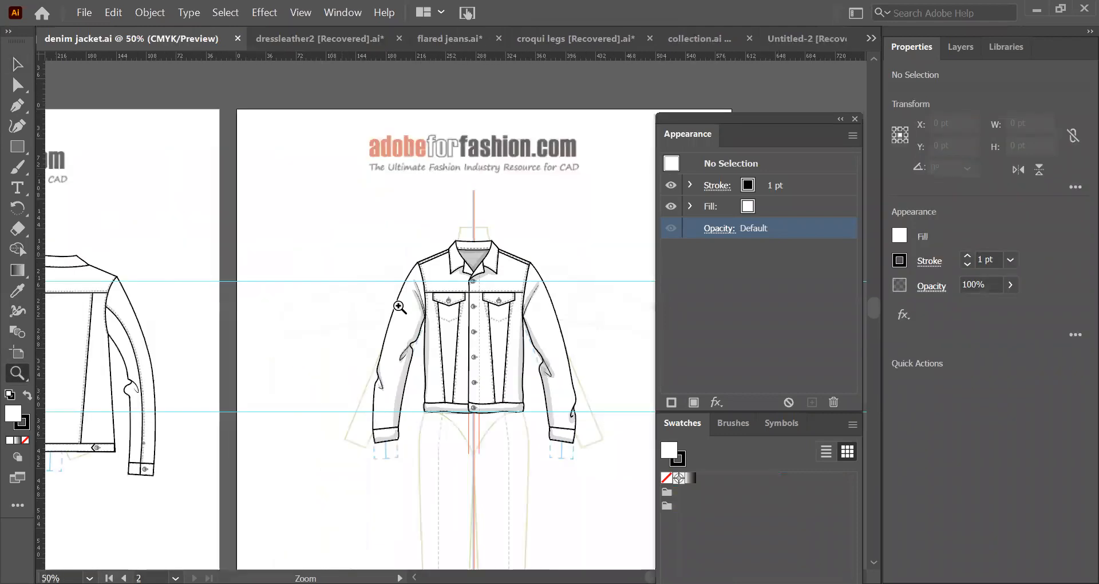
left_click(488, 334)
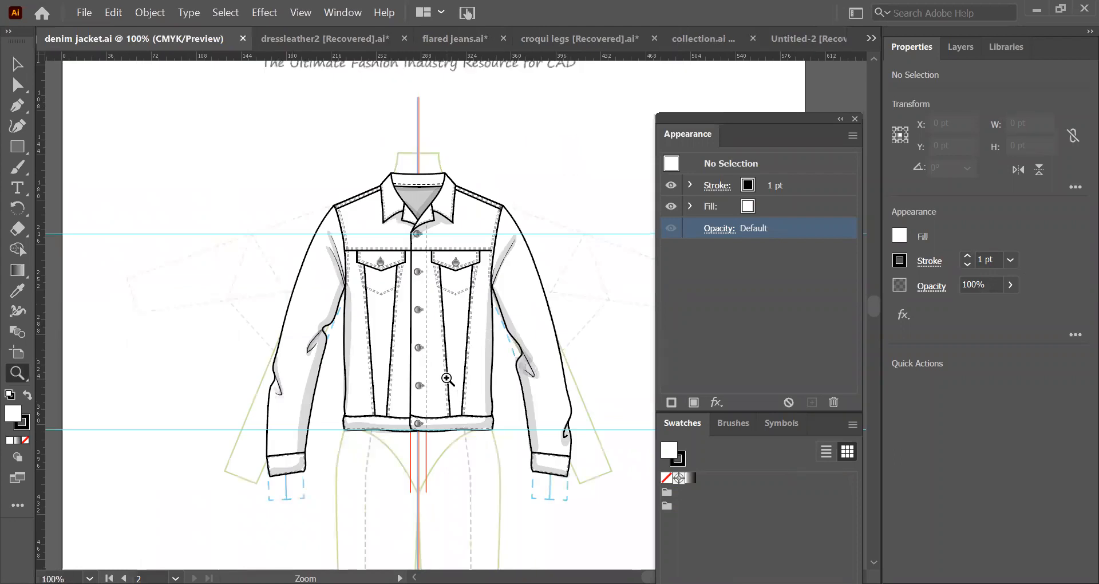
left_click(456, 383)
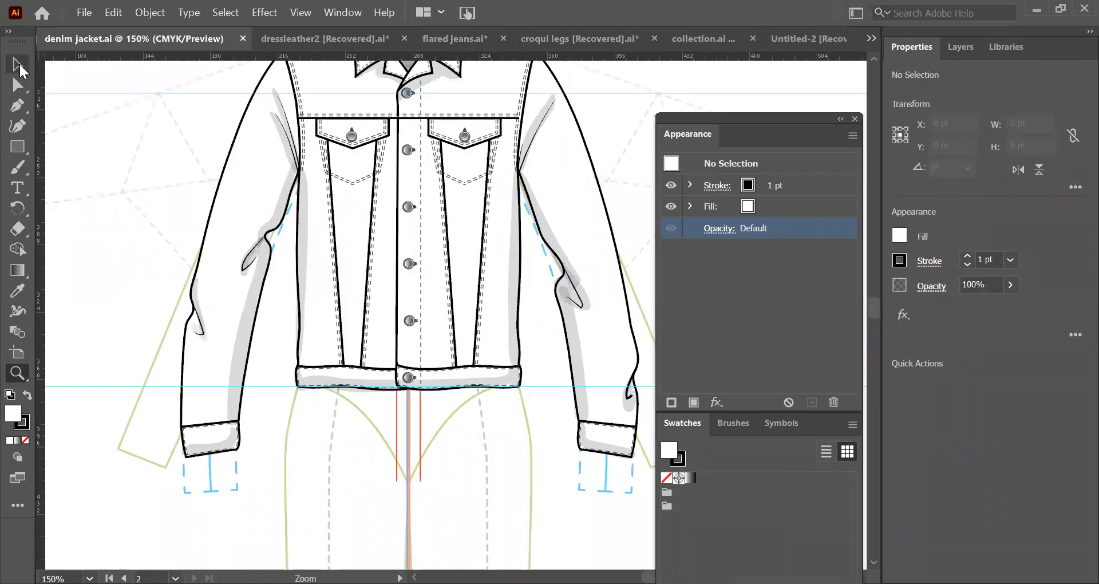
key("v")
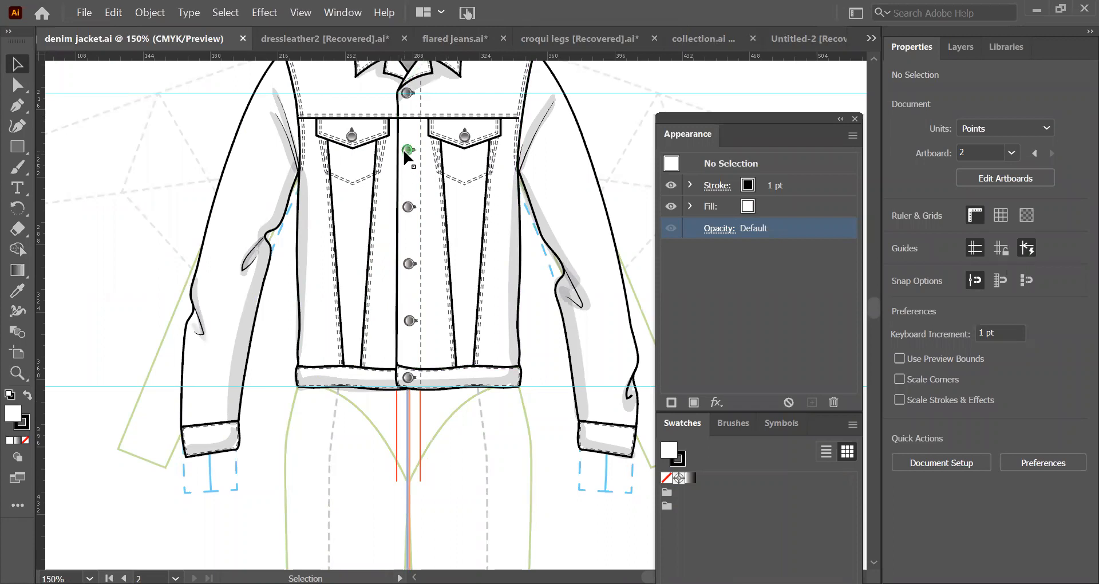
Show the document's symbols in their own floating group, deselect the jacket, and choose the plain round buttonhole symbol
left_click(406, 151)
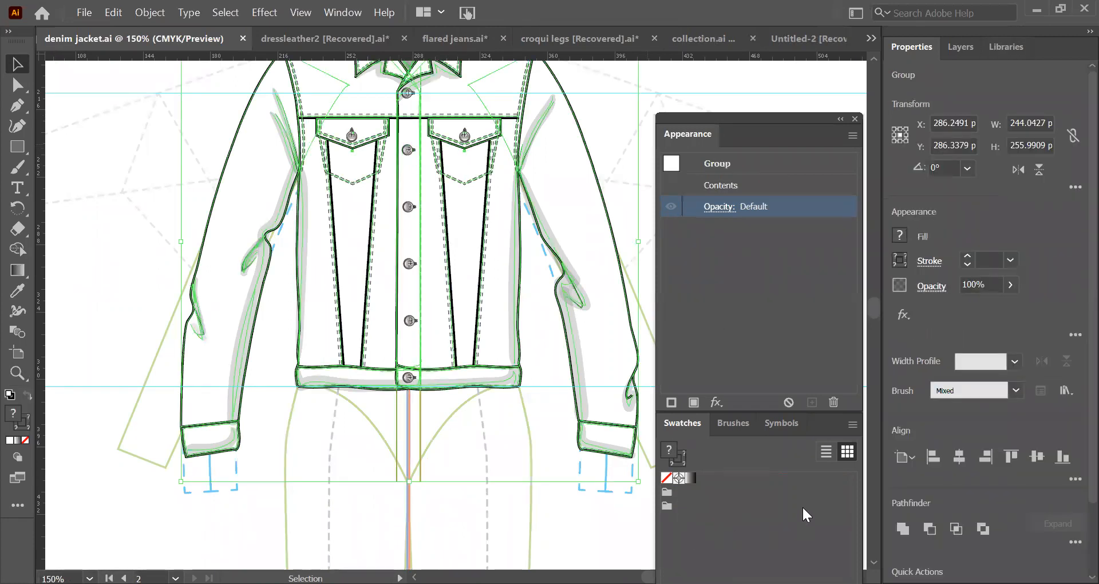
left_click(783, 424)
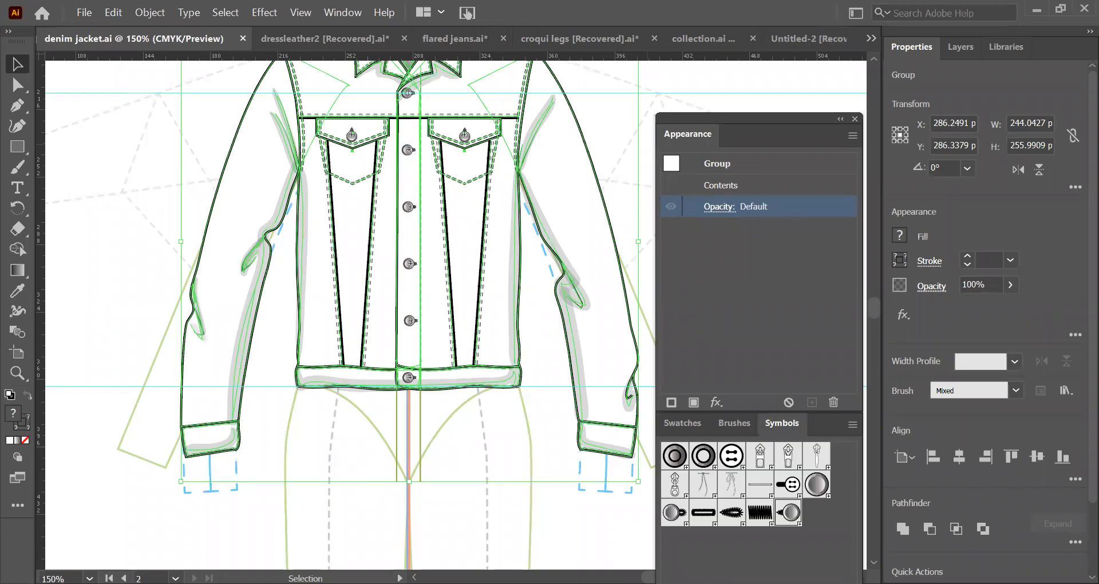
mouse_move(797, 427)
left_mouse_down()
mouse_move(809, 301)
mouse_move(738, 137)
mouse_move(705, 256)
mouse_move(698, 231)
left_mouse_up()
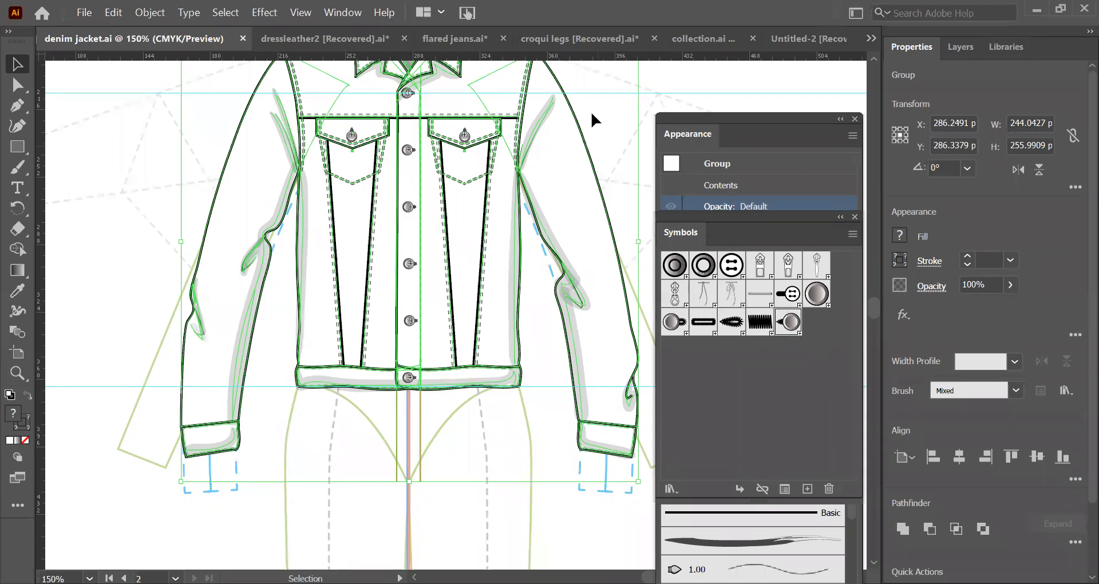
left_click(603, 120)
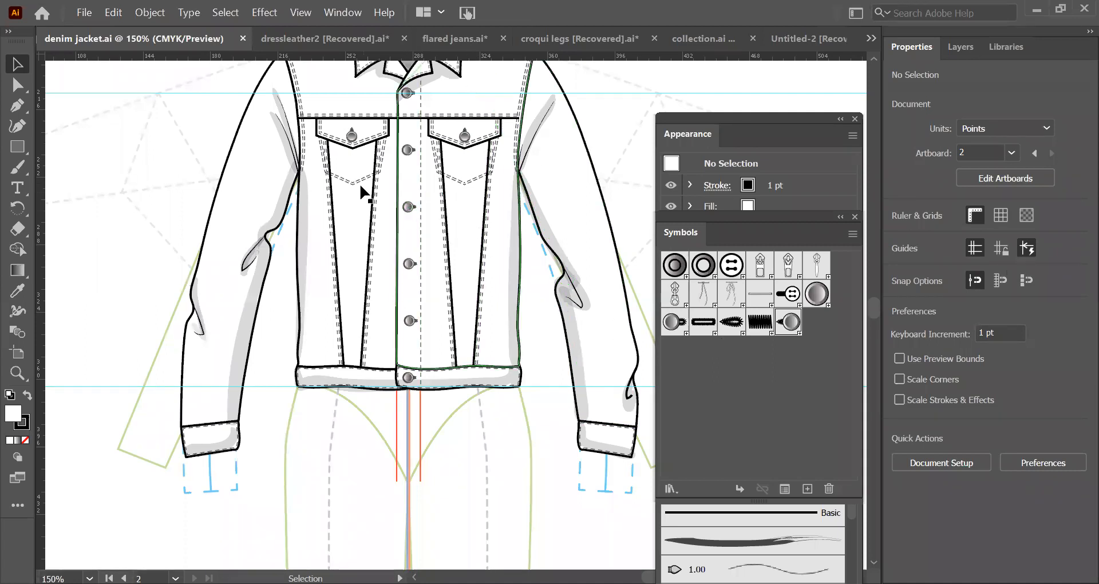
left_click(815, 294)
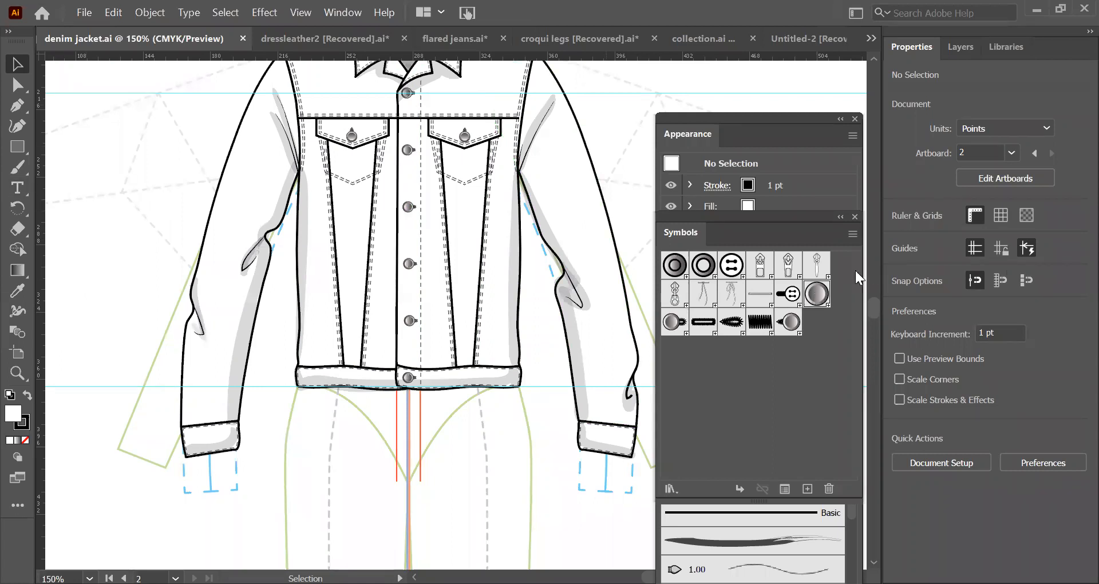
Draw a white-filled, black-outlined circle about 57 pt wide beside the jacket's left-hand sleeve and select it
left_click(18, 144)
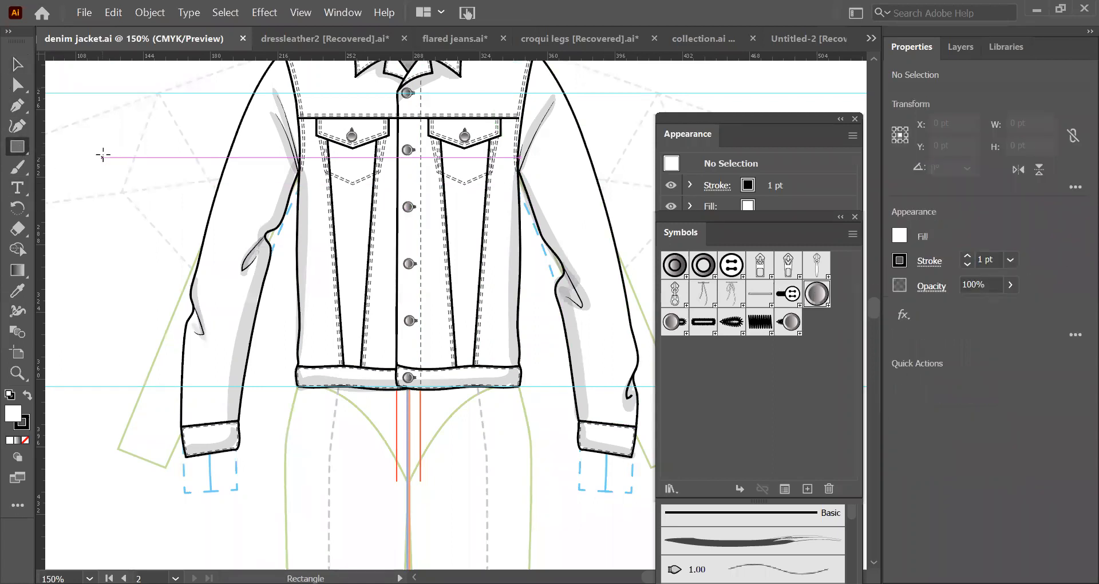
left_click_drag(33, 153, 73, 167)
left_click_drag(72, 107, 179, 213)
key("v")
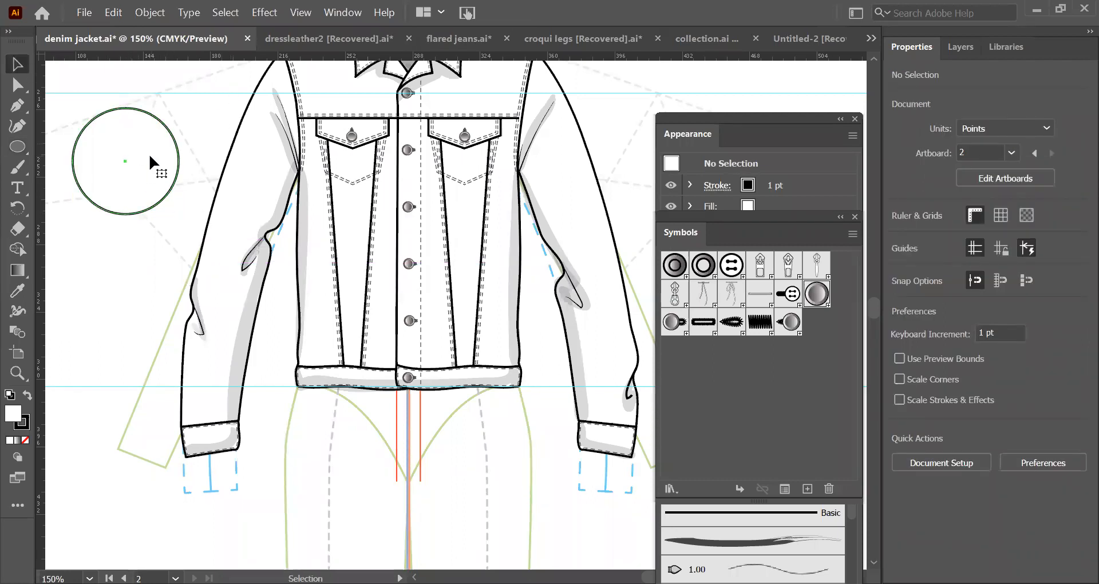
left_click(151, 163)
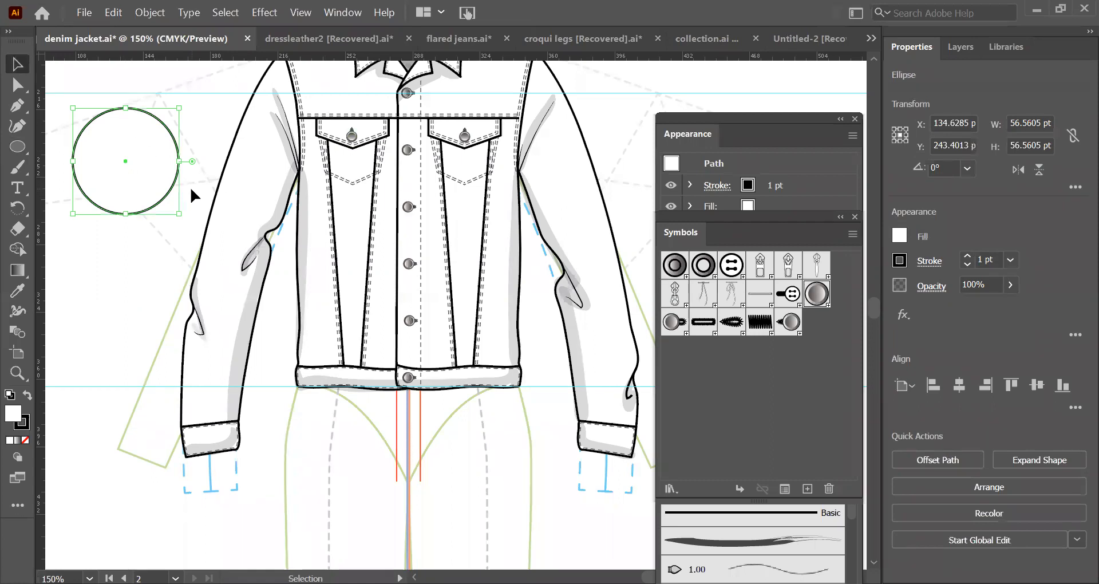
Save the circle as a dynamic symbol named CIRCLE with the Graphic export type
left_click(806, 487)
left_click(568, 239)
left_click(554, 279)
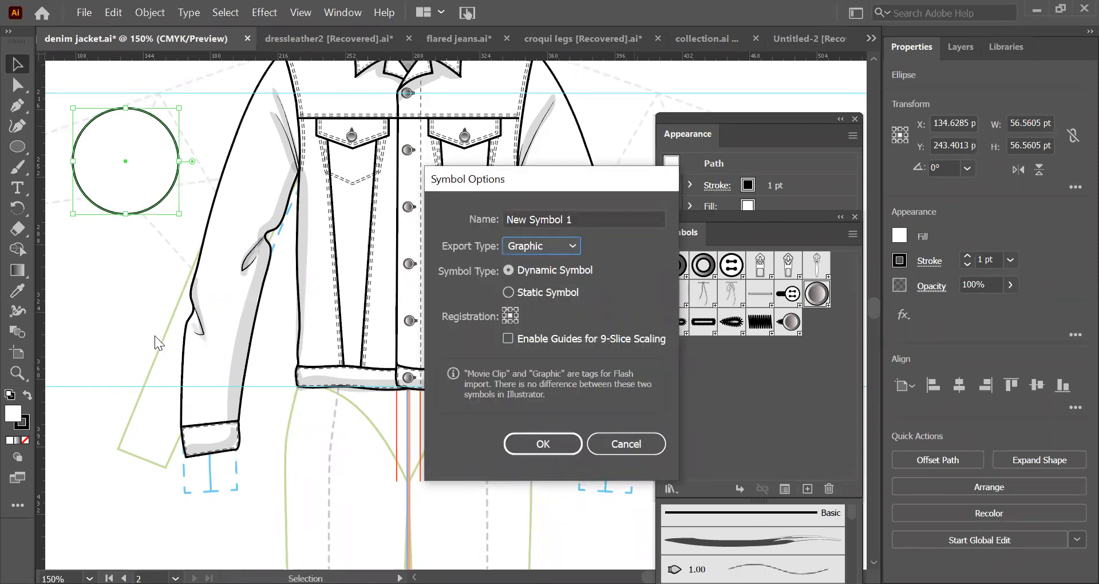
left_click(575, 218)
left_click_drag(572, 219, 540, 219)
left_click_drag(388, 195, 380, 197)
type("CIRCLE")
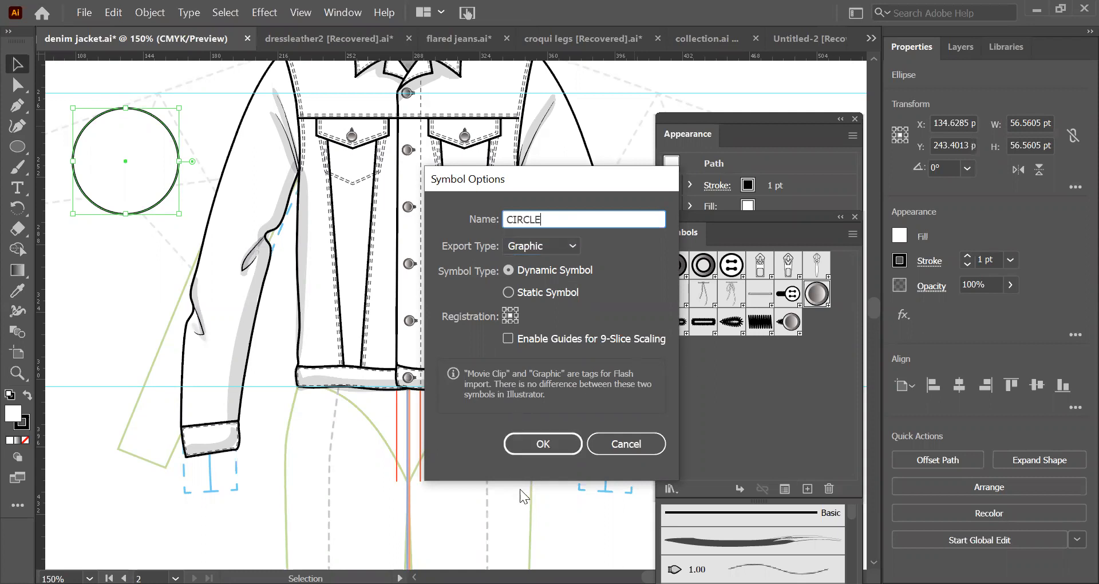
left_click(555, 438)
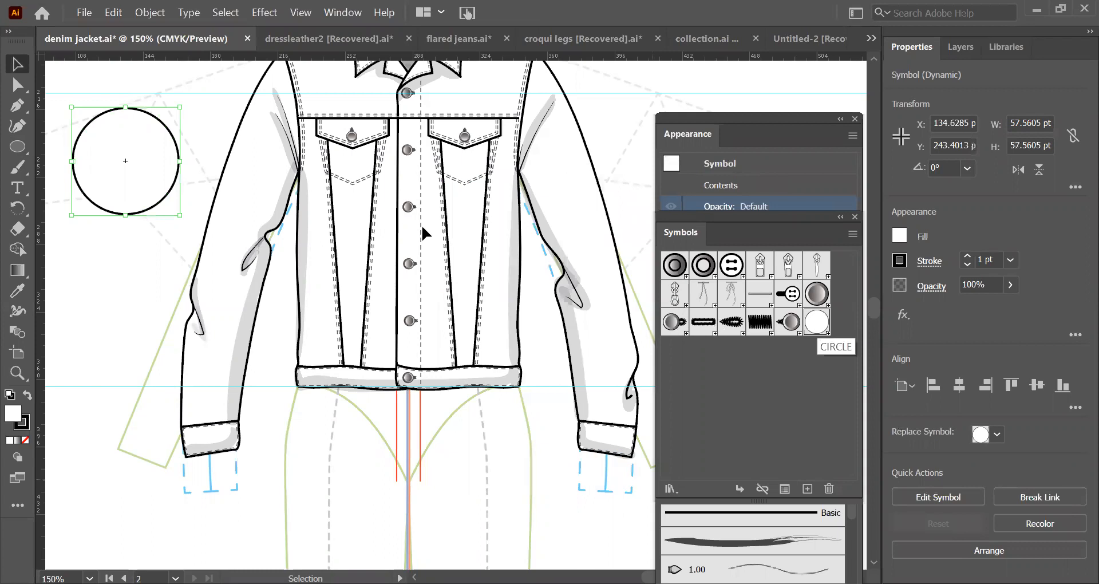
Delete the original circle beside the left-hand sleeve from the artboard
left_click(111, 77)
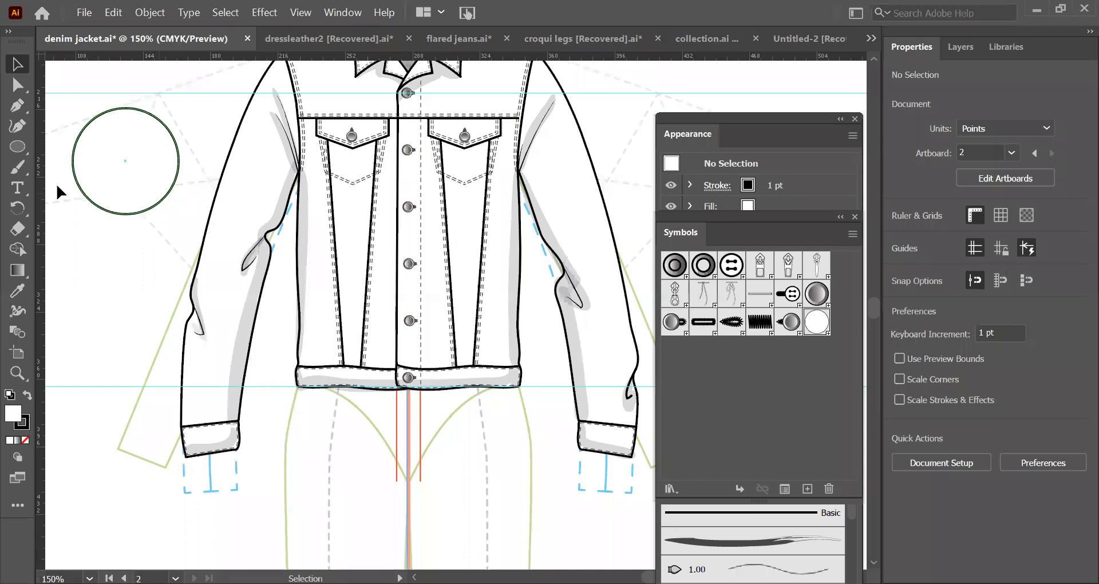
left_click(148, 159)
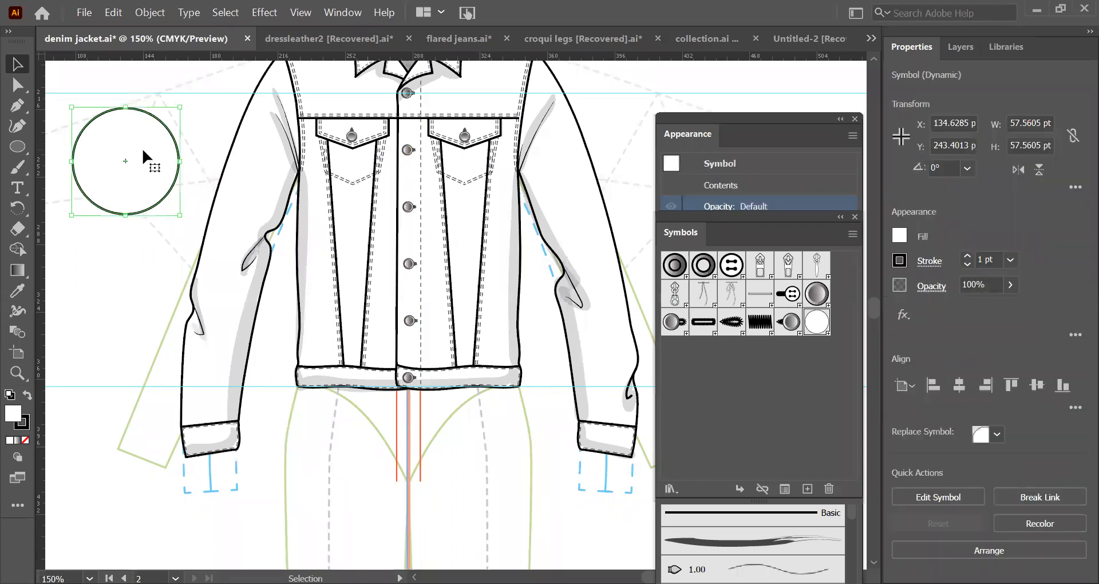
key("Delete")
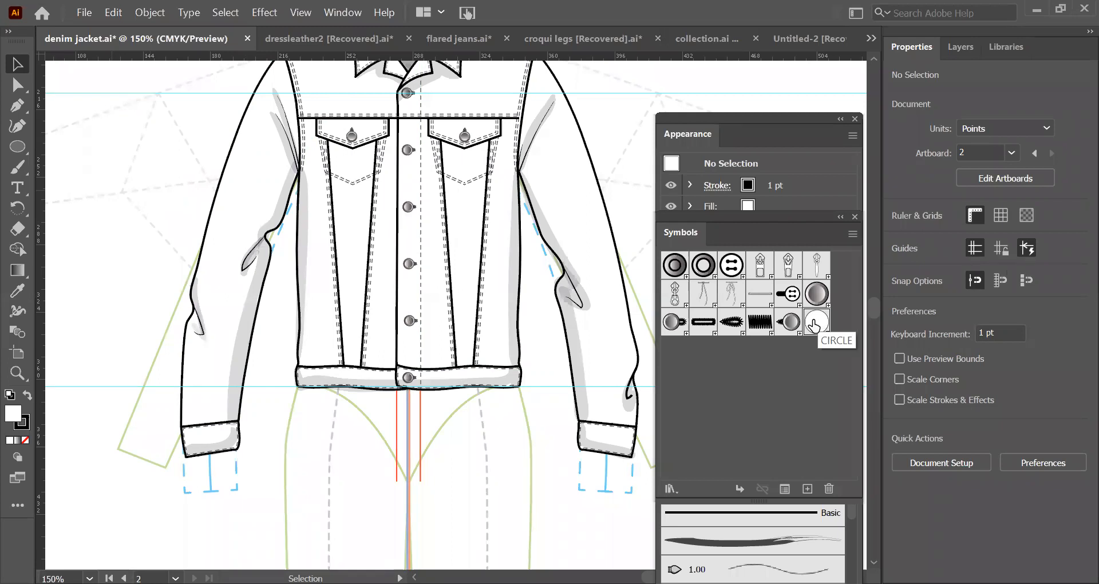
Open the CIRCLE symbol's definition, leave it, and place an instance of the symbol beside the left-hand sleeve
left_click(814, 326)
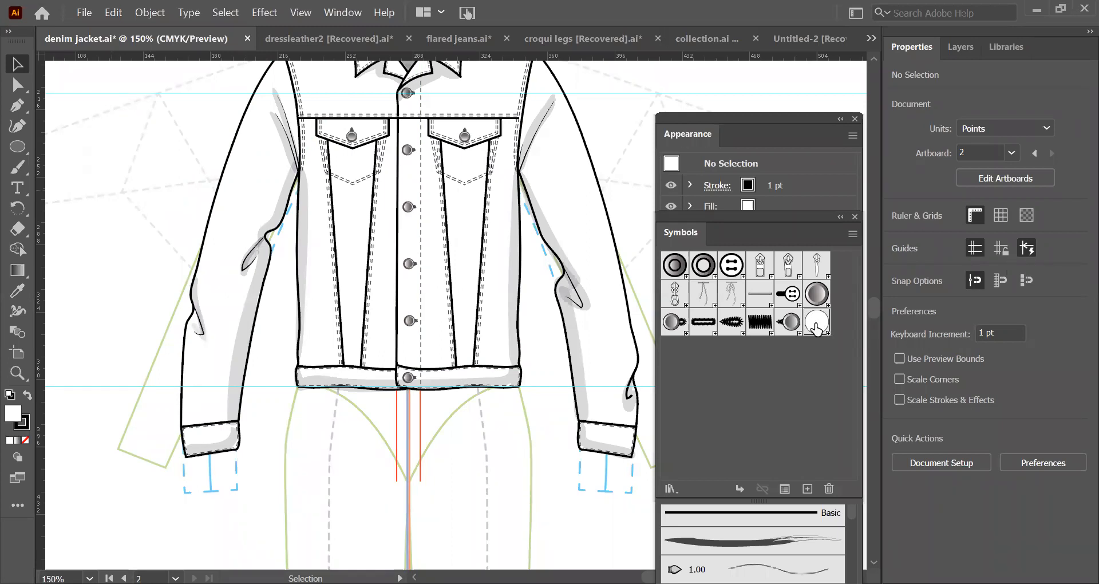
double_click(816, 325)
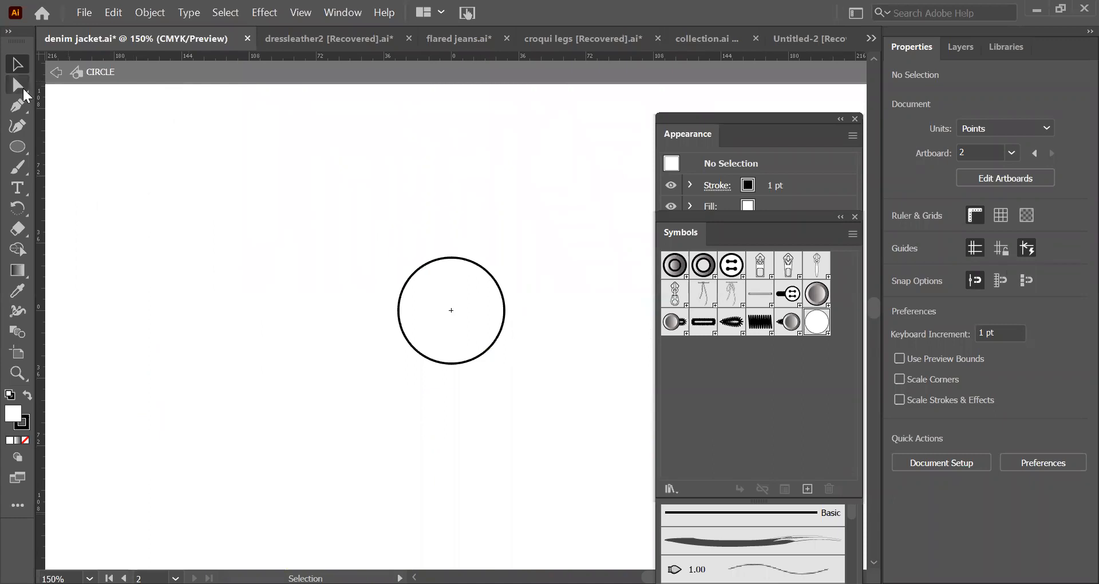
left_click(56, 72)
left_click_drag(816, 323, 155, 179)
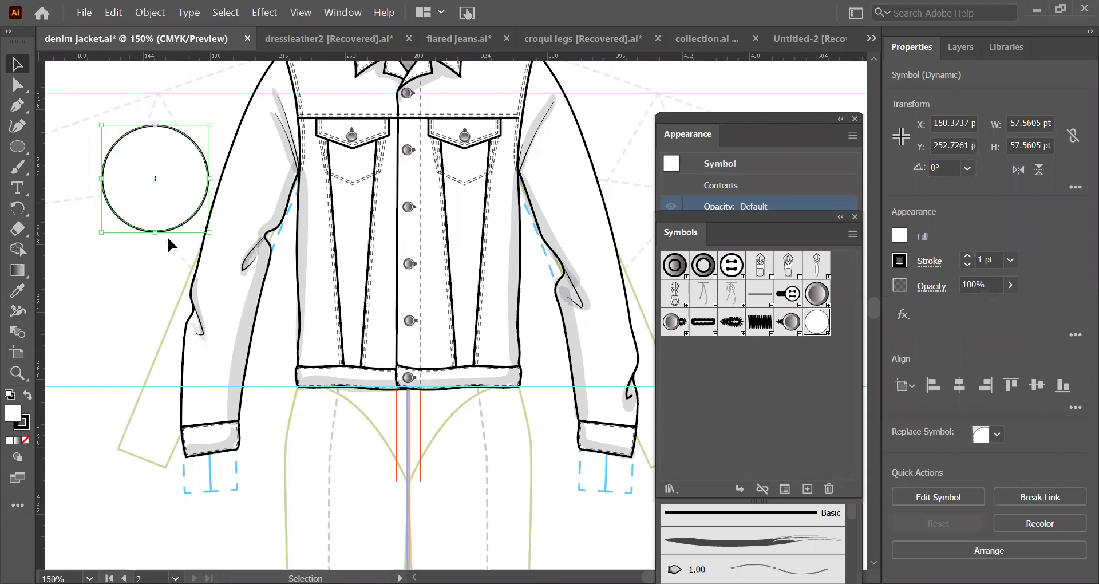
left_click(140, 247)
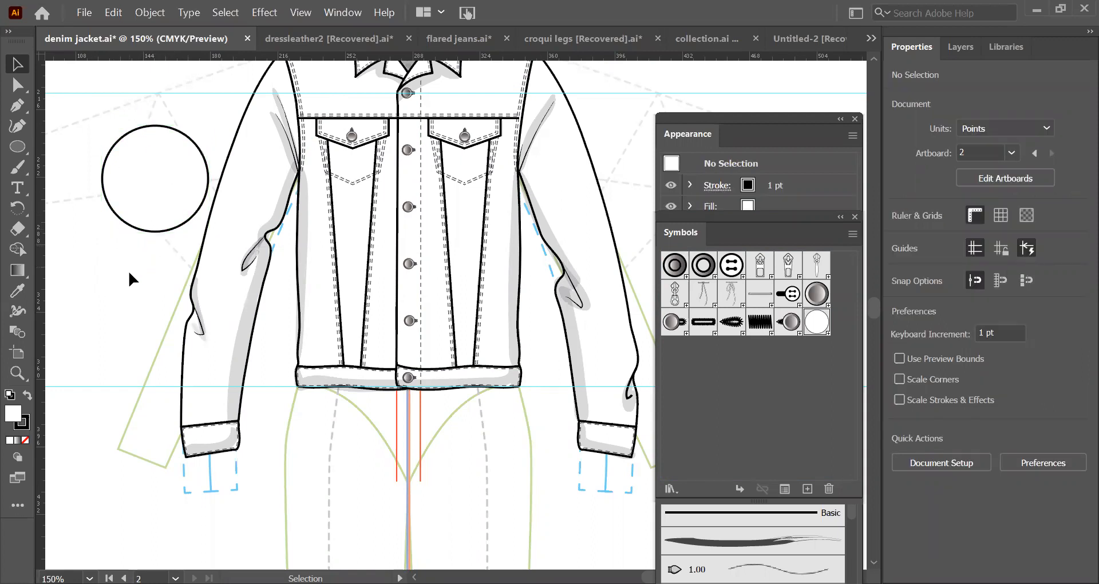
Move the Appearance and Symbols groups clear of the artwork and place the buttonhole symbol outside the right-hand sleeve
left_click(18, 152)
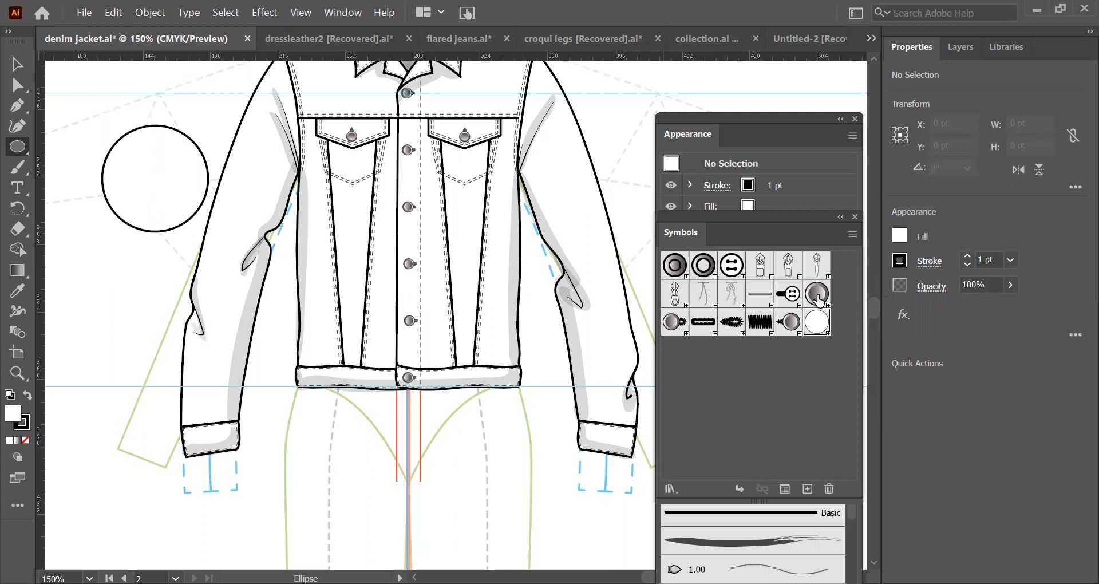
left_click_drag(800, 133, 931, 80)
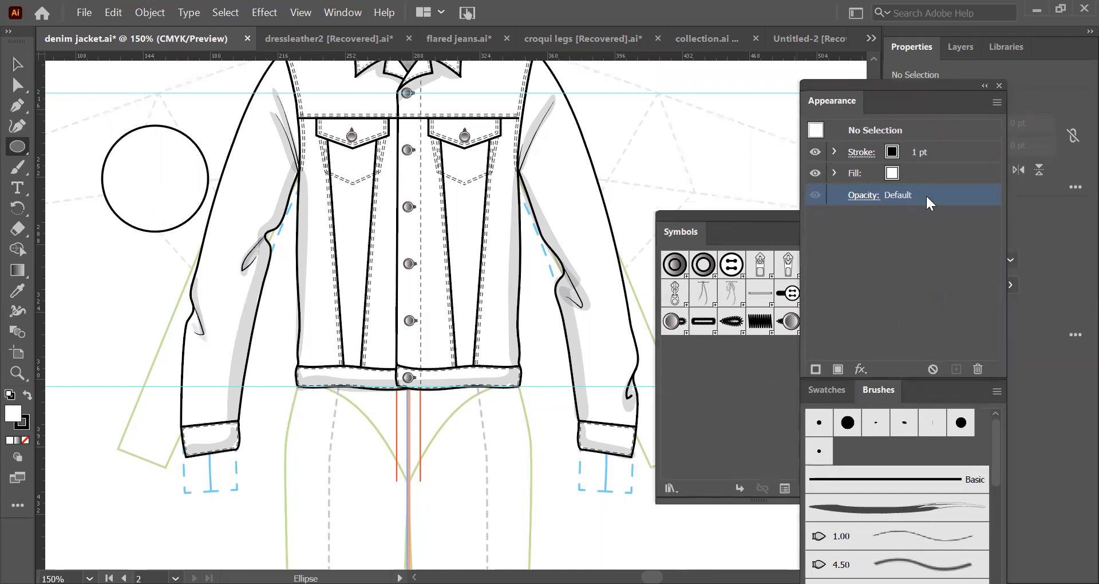
left_click_drag(767, 216, 904, 228)
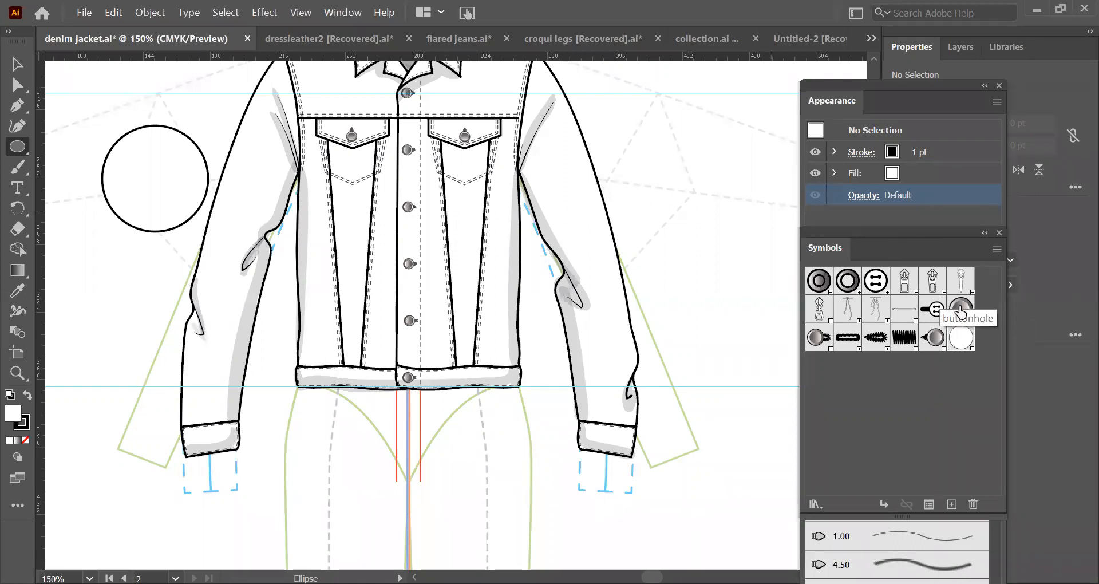
left_click_drag(959, 313, 664, 244)
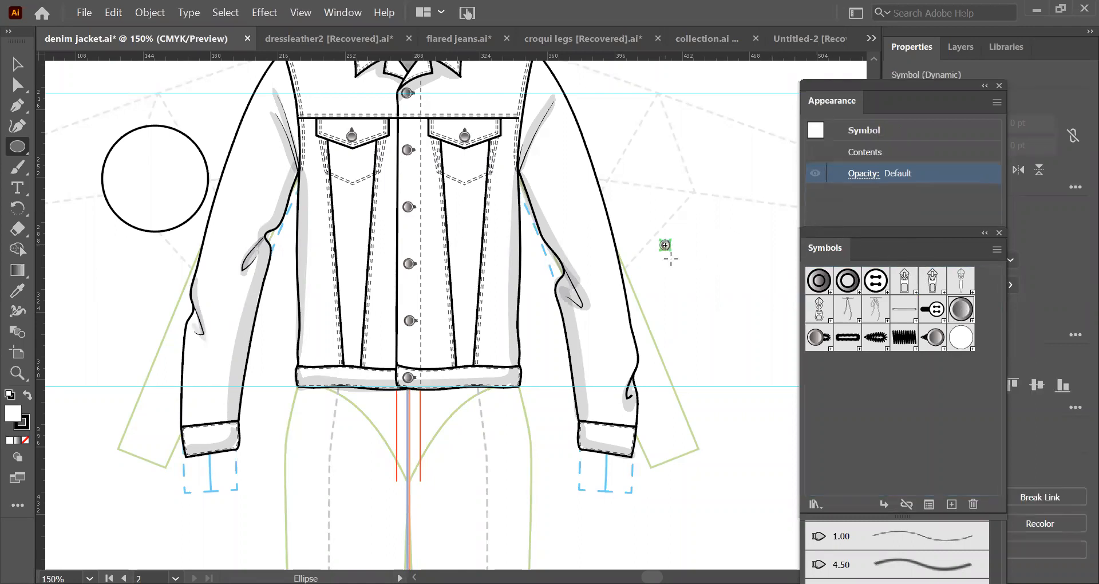
Examine the placed buttonhole symbol's gradient shading and outline up close and next to the jacket's buttons, and deselect it
left_click(18, 372)
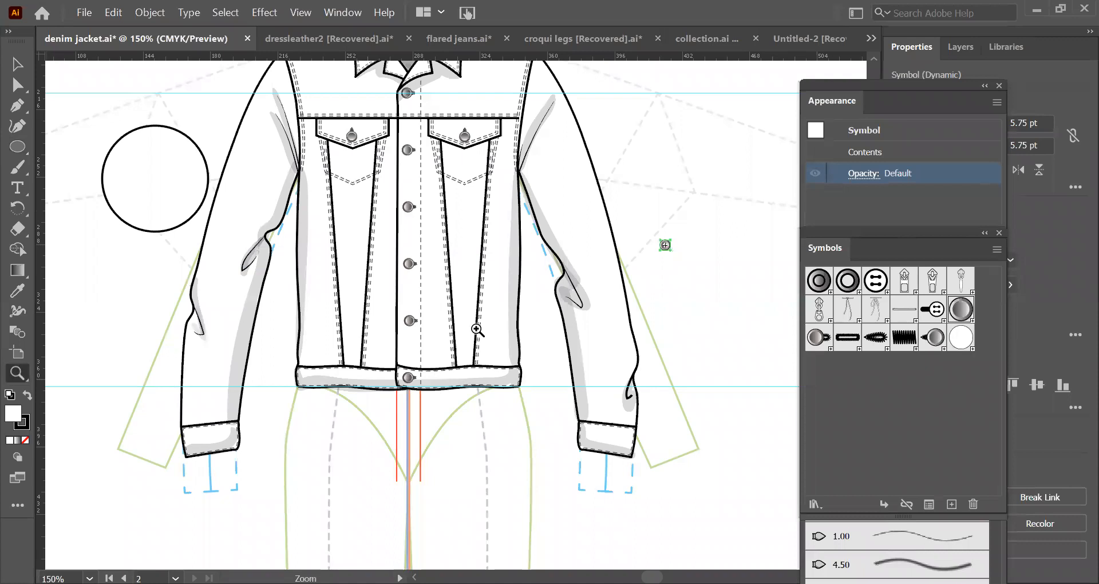
left_click(667, 252)
left_click_drag(450, 301, 464, 325)
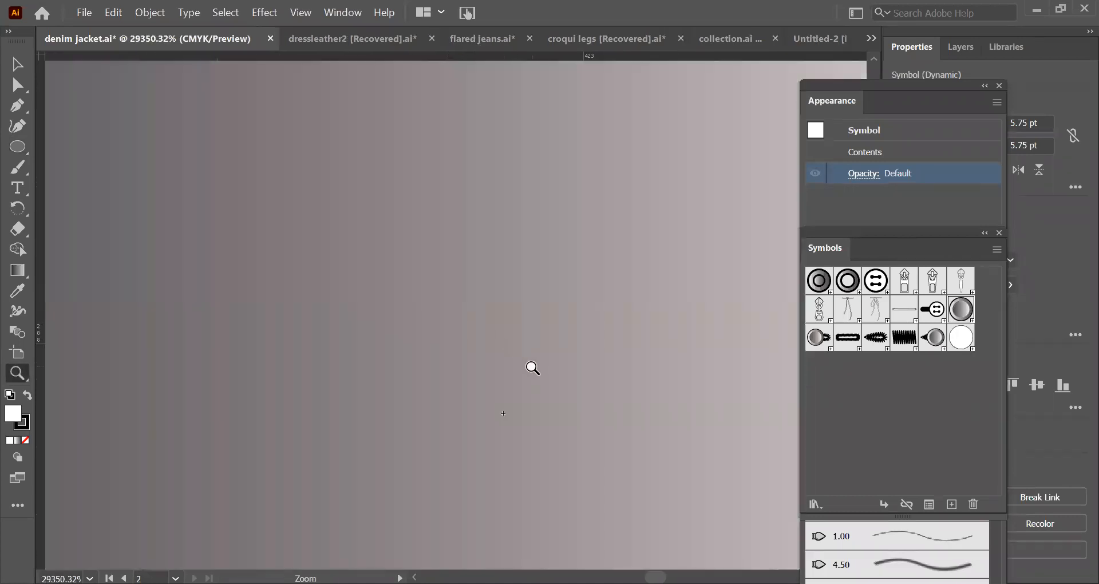
key("ctrl+minus")
key("ctrl+minus")
key("ctrl+minus")
key("ctrl+minus")
key("ctrl+minus")
key("ctrl+minus")
key("ctrl+minus")
key("ctrl+minus")
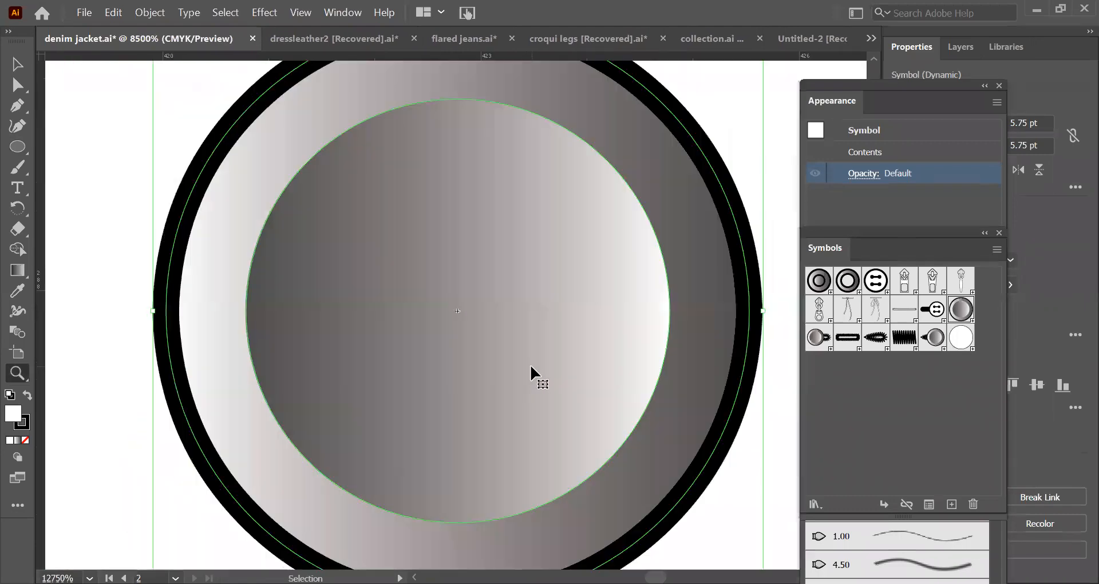
key("ctrl+minus")
key("ctrl+minus")
key("ctrl+minus")
key("ctrl+minus")
key("ctrl+minus")
key("ctrl+minus")
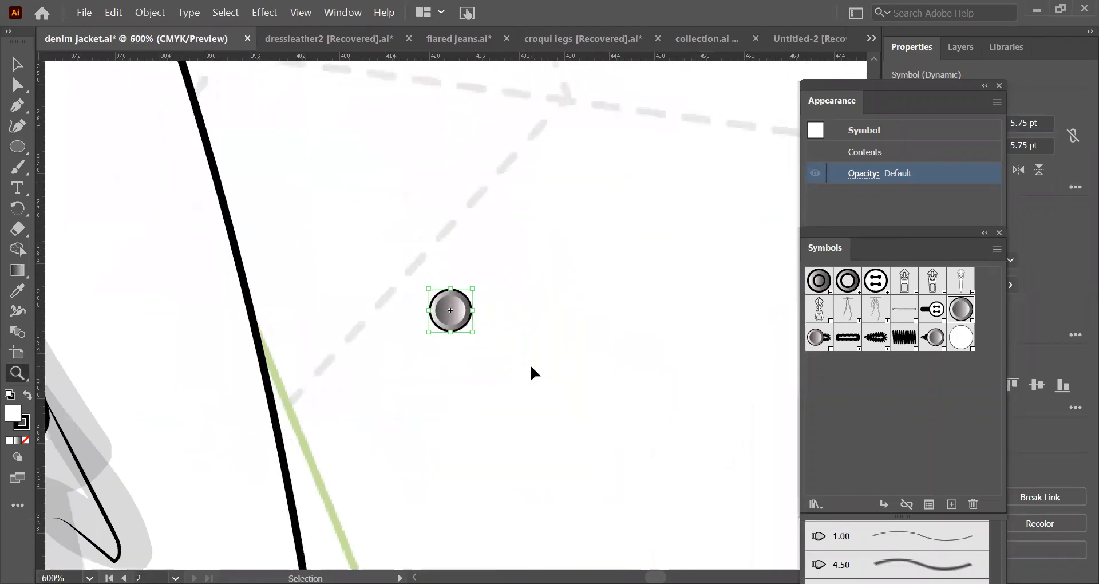
key("ctrl+minus")
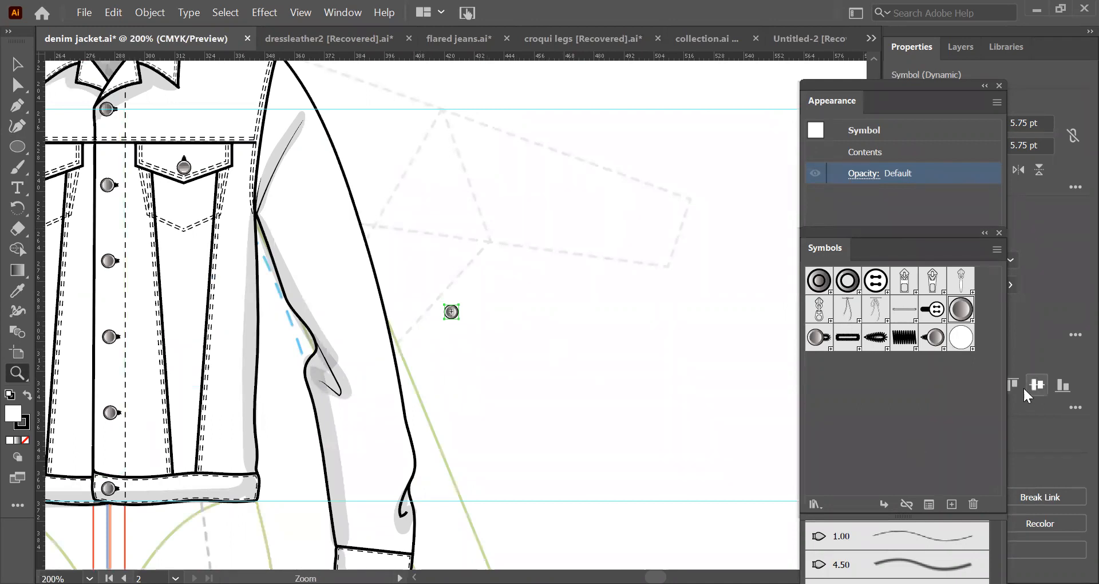
key("v")
left_click(474, 206)
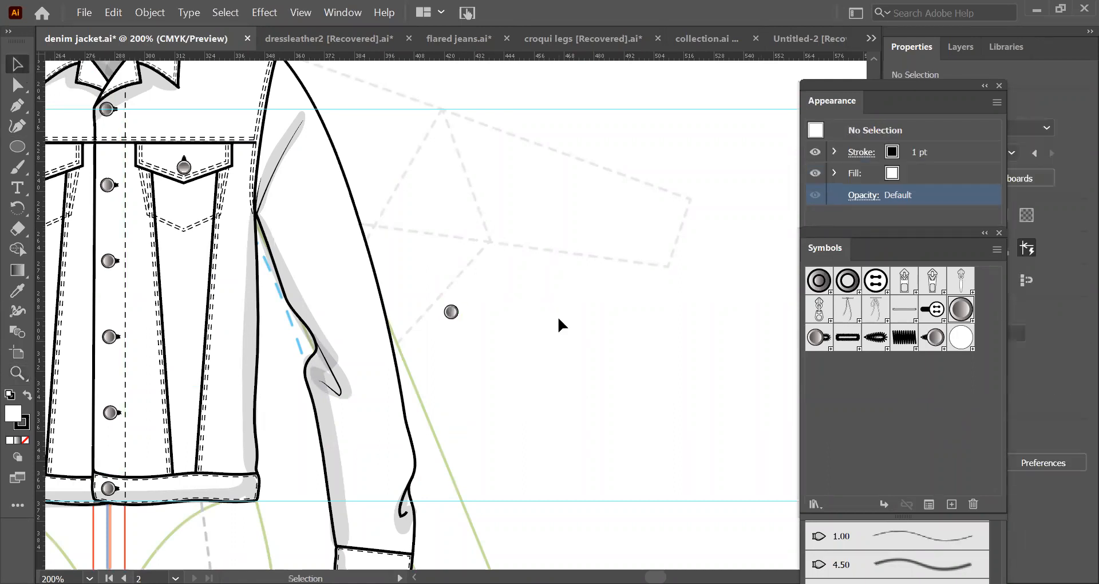
Draw an ellipse about 52 x 70 pt above the denim jacket and seat it on the neck as a head
key("l")
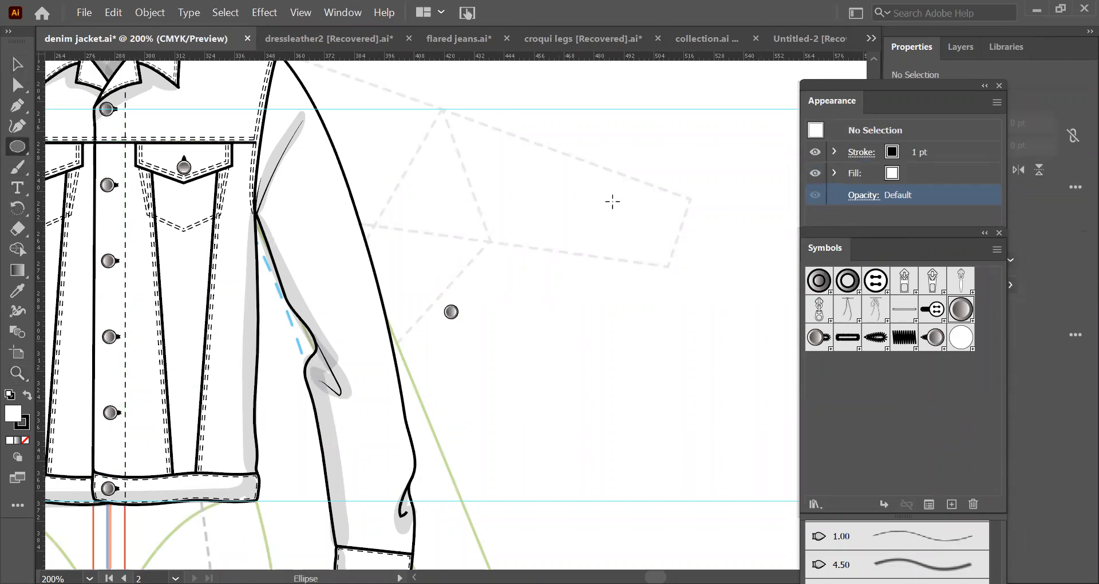
scroll(567, 410, "up", 9)
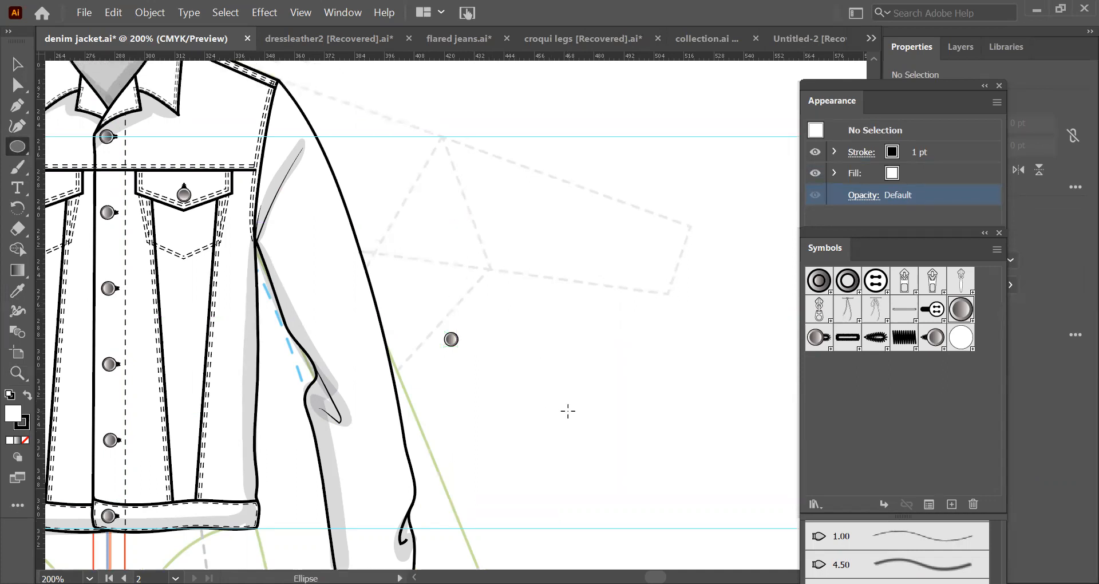
left_click_drag(280, 85, 404, 259)
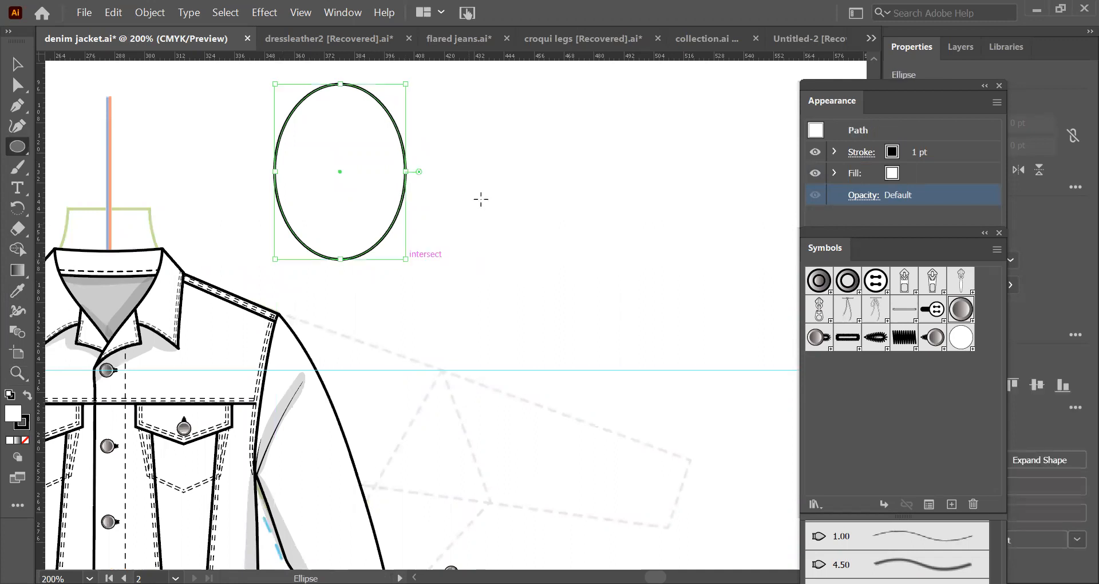
left_click(18, 64)
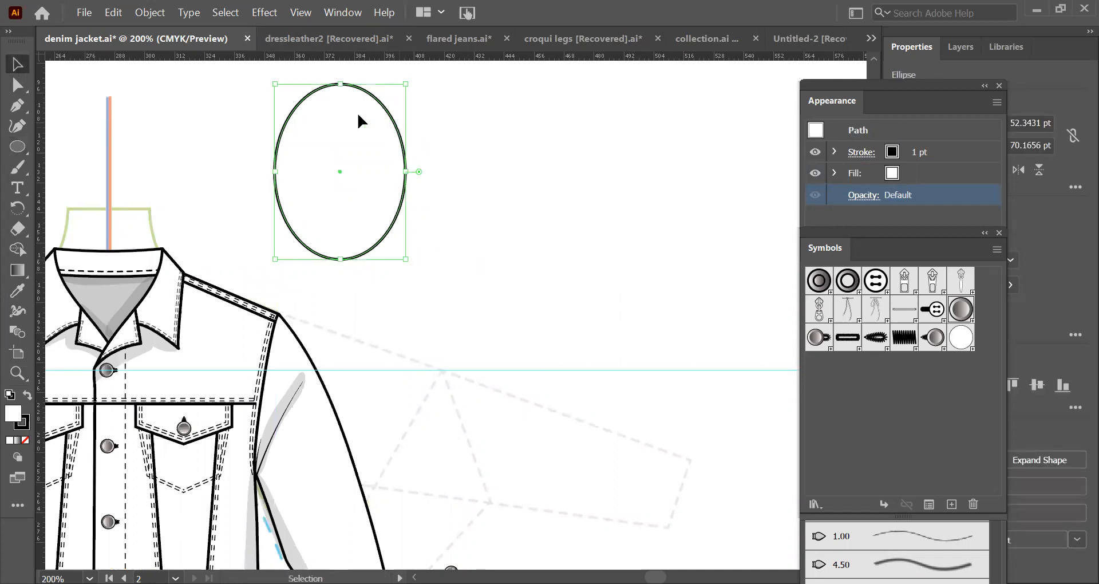
left_click_drag(366, 97, 135, 116)
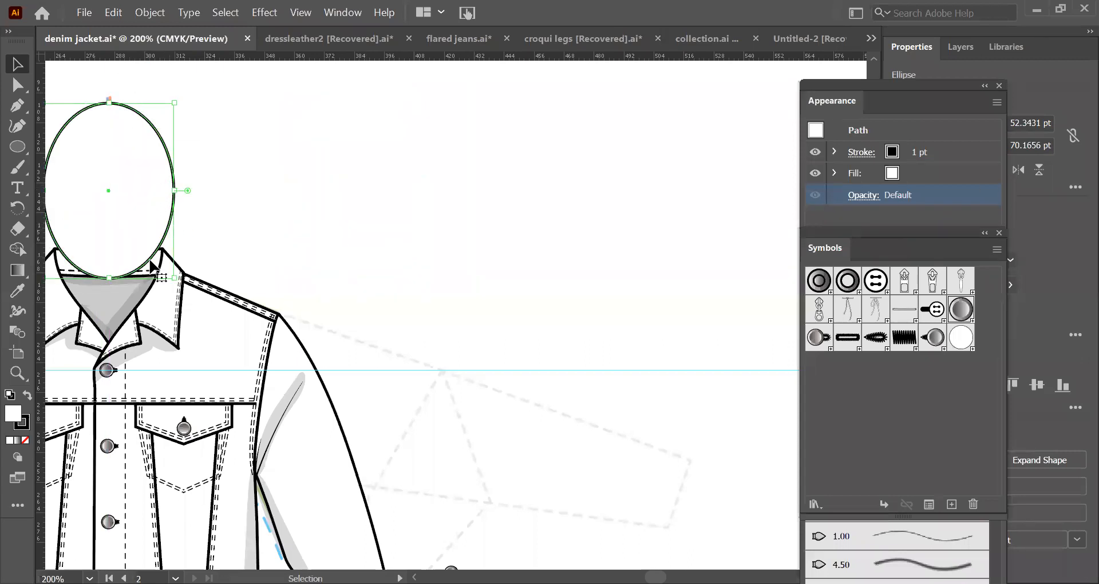
left_click_drag(97, 190, 109, 171)
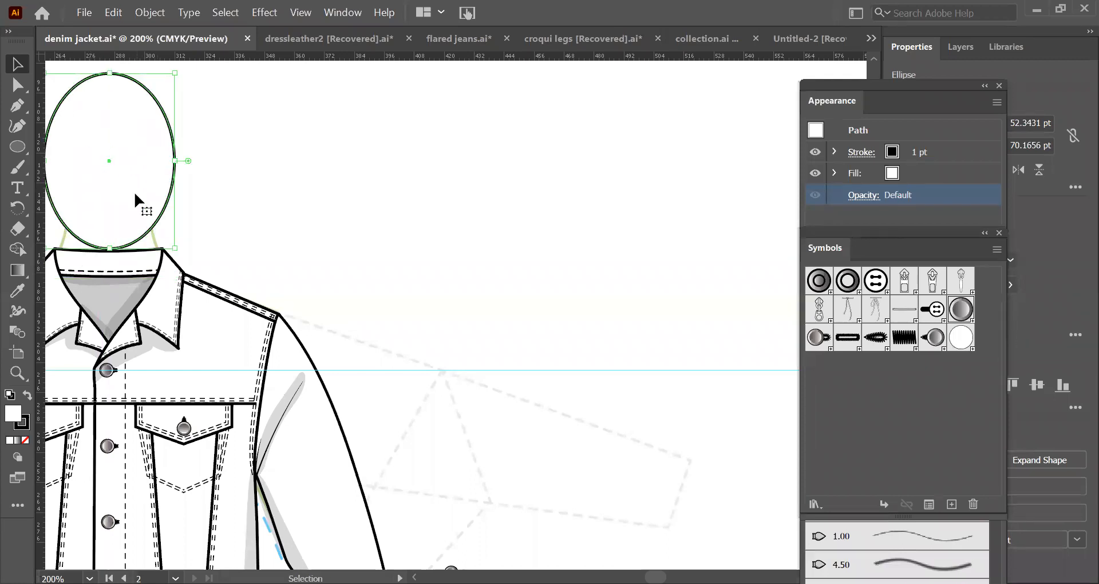
Save the head ellipse as a new symbol and replace the original with a symbol instance placed beside the neck, above the sleeve
left_click(951, 504)
left_click(541, 445)
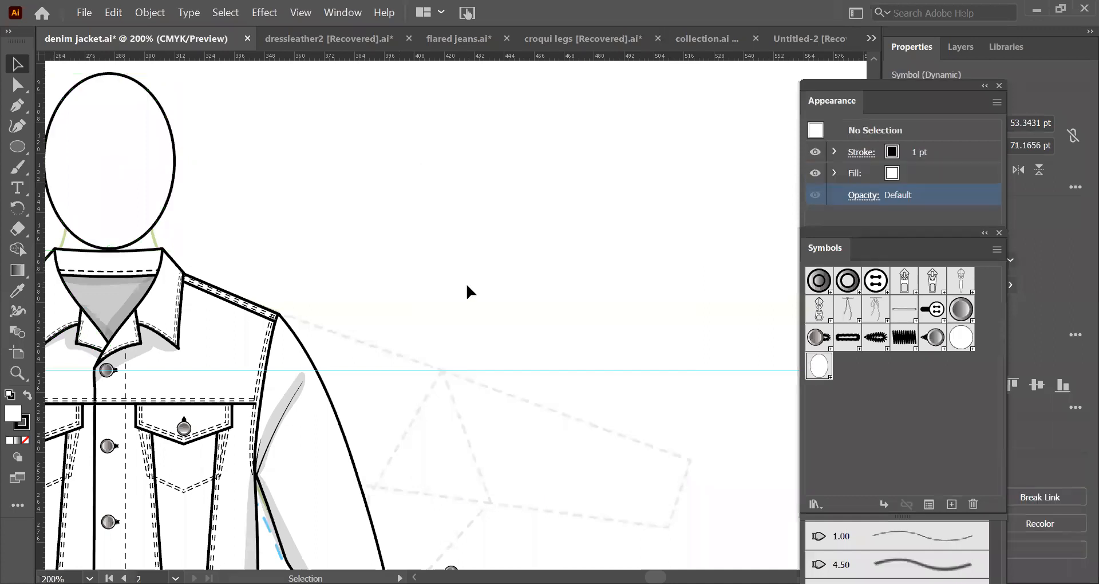
left_click(142, 147)
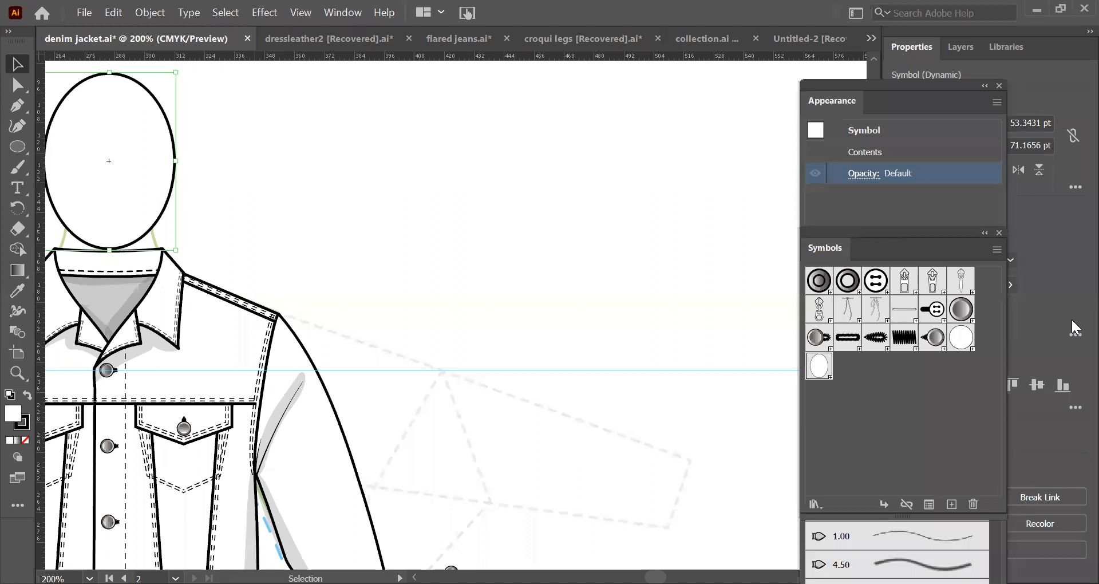
key("Delete")
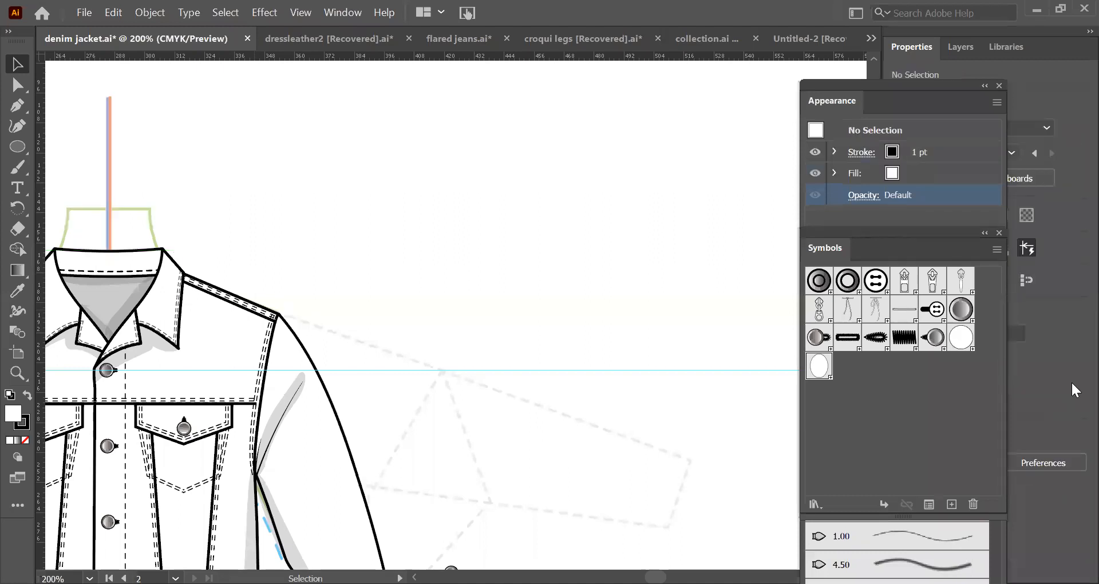
left_click_drag(819, 373, 480, 243)
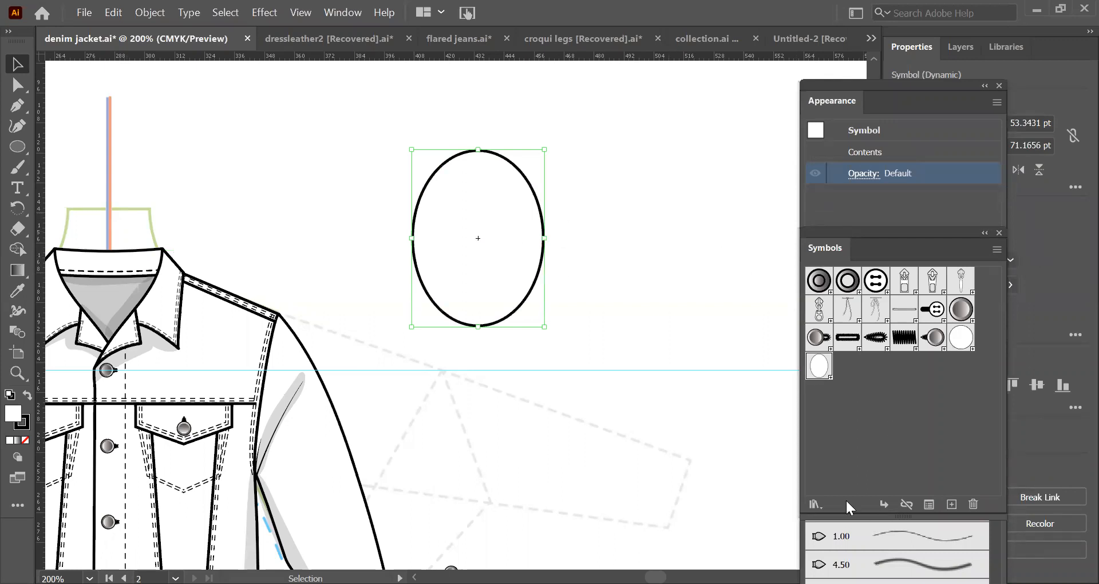
Open the Fashion symbol library, place its boot symbol beside the large ellipse, and close the library
left_click(815, 504)
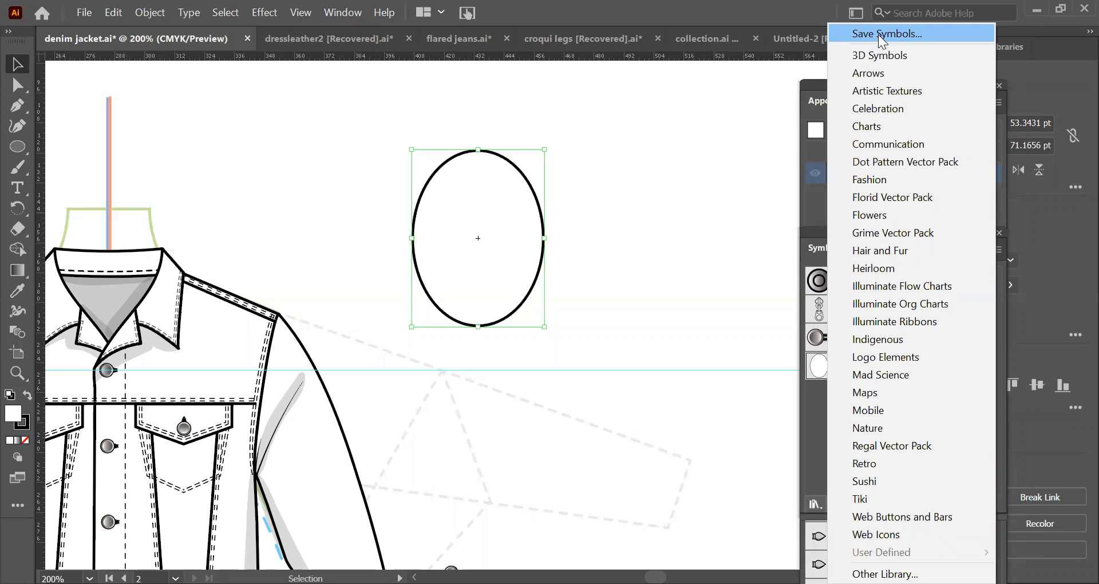
left_click(897, 181)
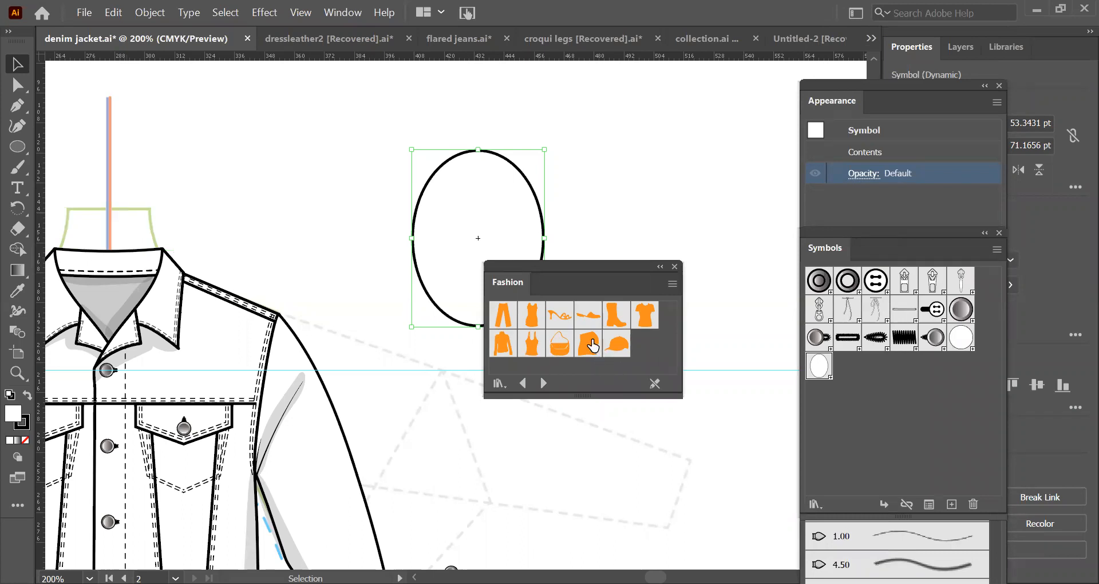
left_click_drag(617, 315, 639, 189)
left_click(699, 192)
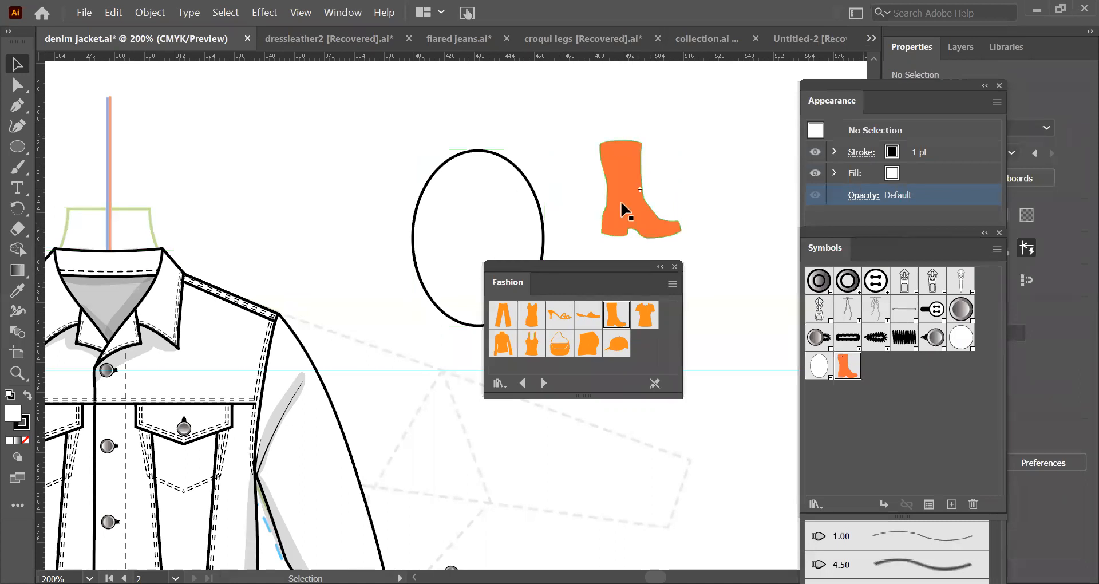
left_click(674, 266)
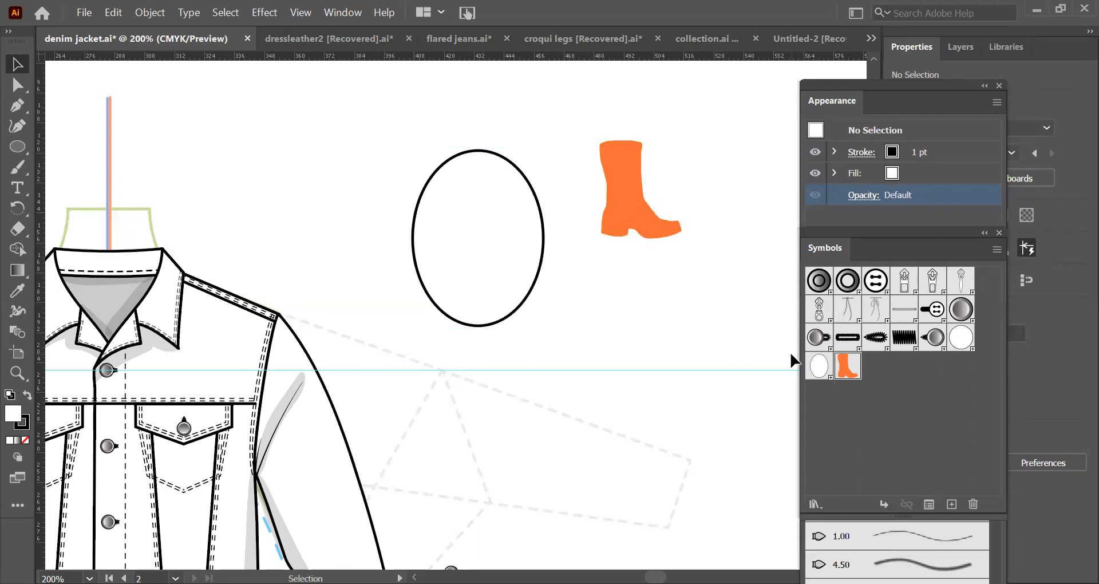
Place the zipper pull symbol below the boot and move the instance down beside the jacket sleeve
left_click_drag(928, 282, 603, 308)
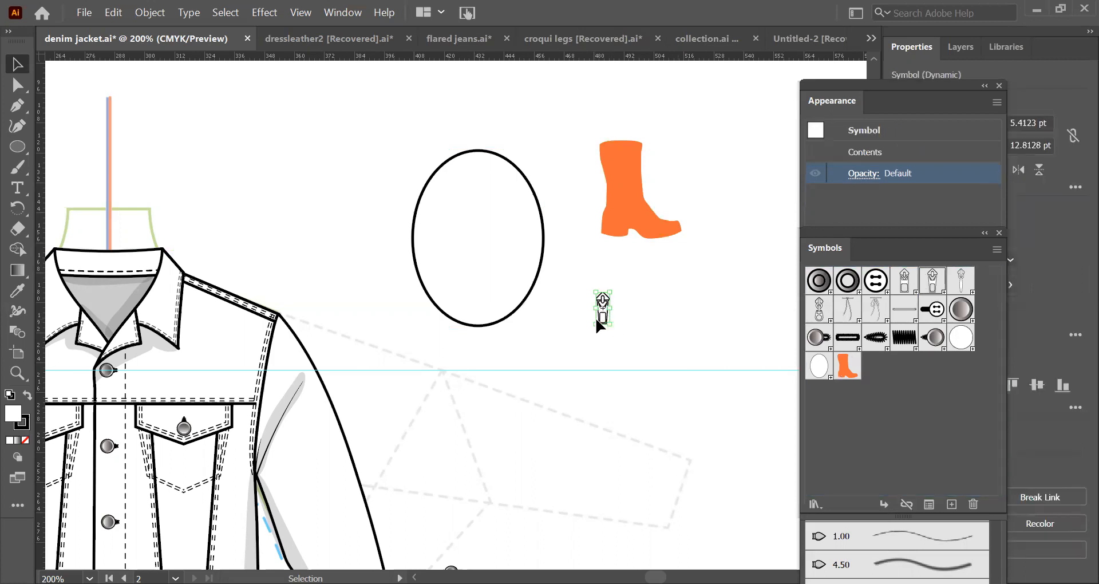
left_click(619, 280)
left_click_drag(601, 309, 459, 421)
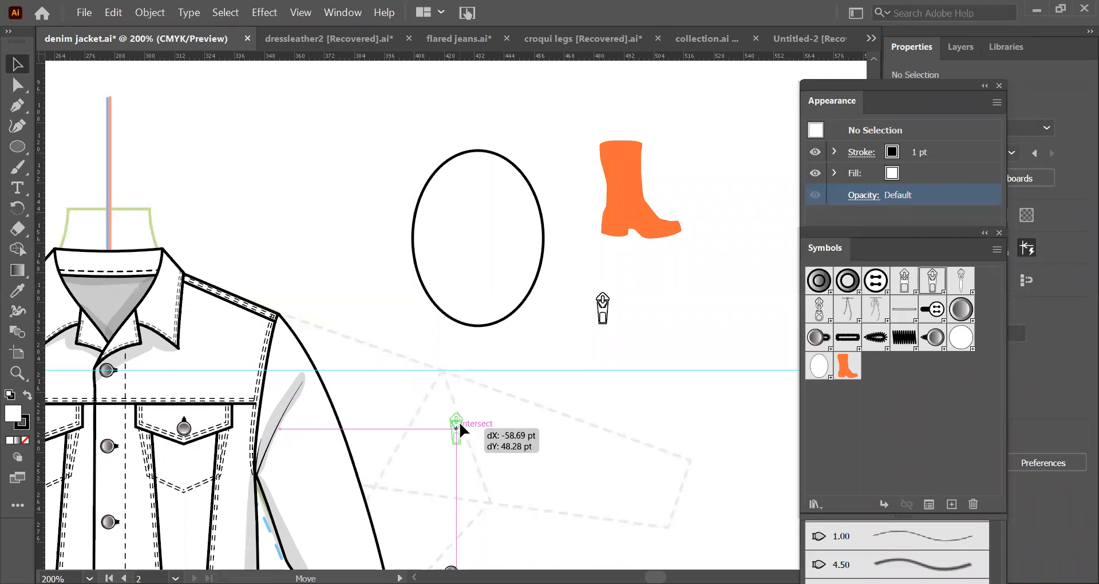
left_click(562, 456)
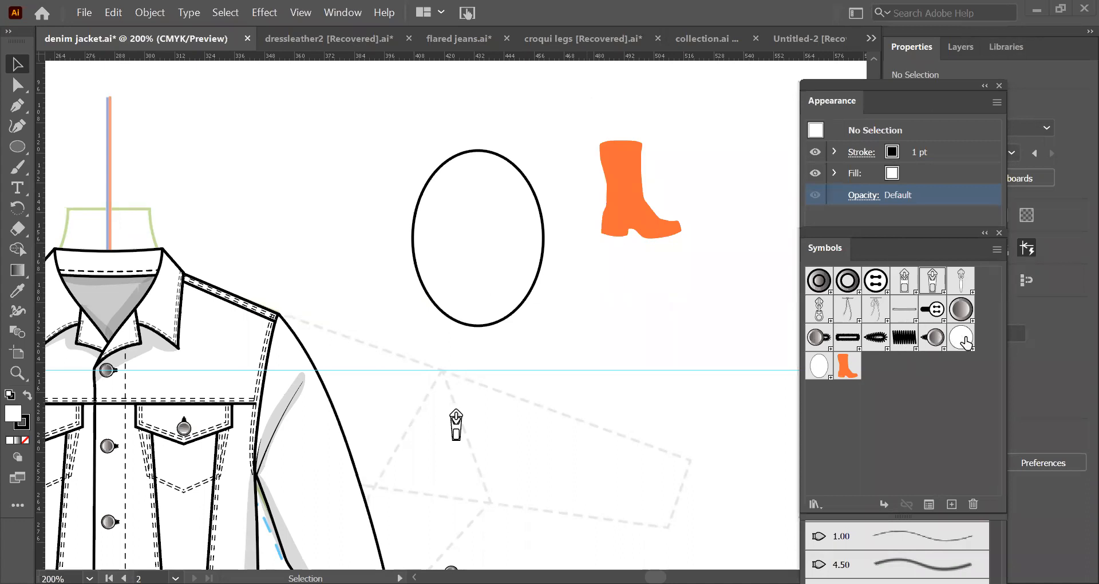
Shrink the circle in the CIRCLE symbol's definition to about 22.5 pt across and leave symbol editing
double_click(965, 342)
left_click(522, 310)
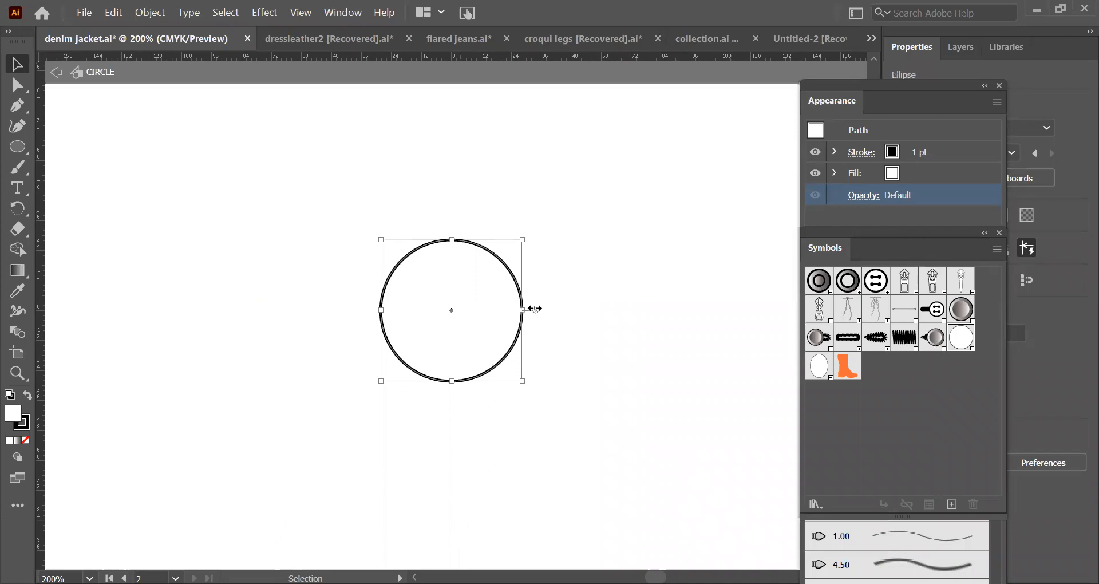
left_click_drag(525, 237, 438, 324)
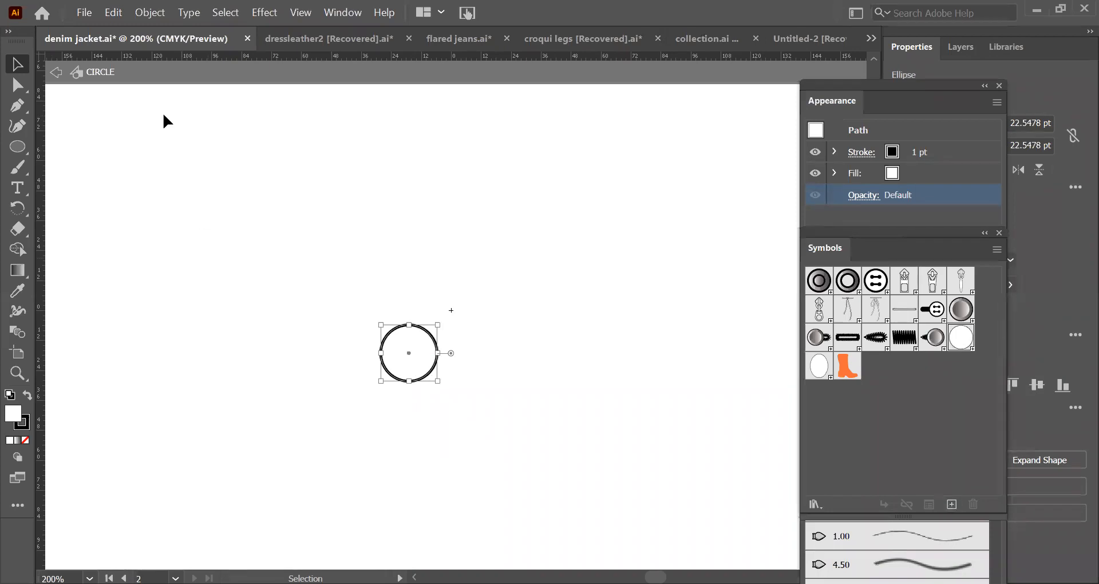
left_click(56, 72)
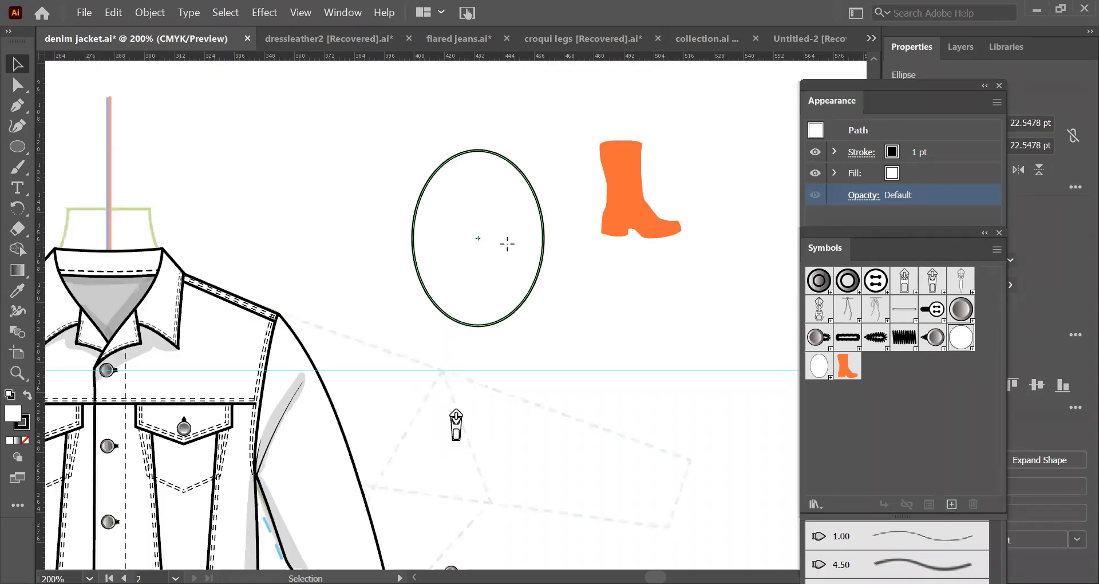
Place an instance of the resized CIRCLE symbol just below the large ellipse and deselect it
left_click(637, 289)
left_click_drag(966, 339, 514, 362)
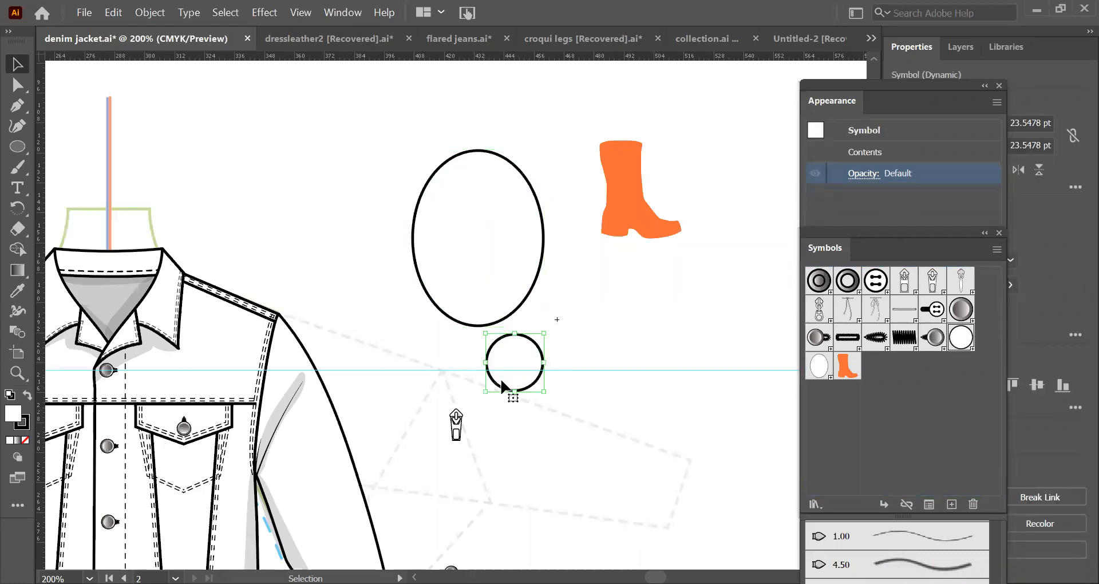
left_click(562, 382)
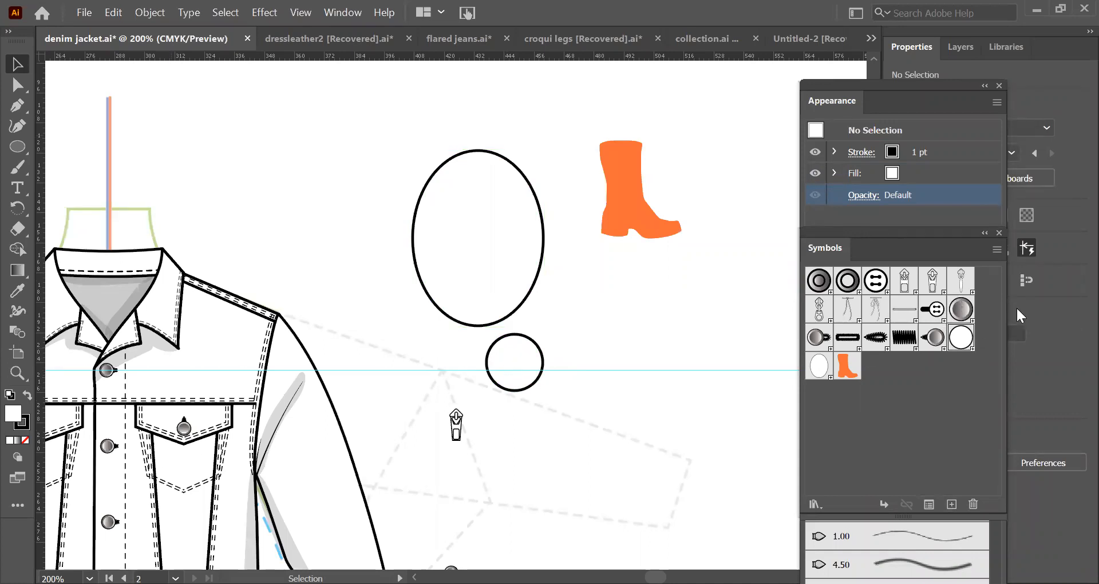
Place a second CIRCLE symbol instance, shrink it to a small oval, and move it below the boot
left_click_drag(961, 342, 575, 291)
left_click(674, 316)
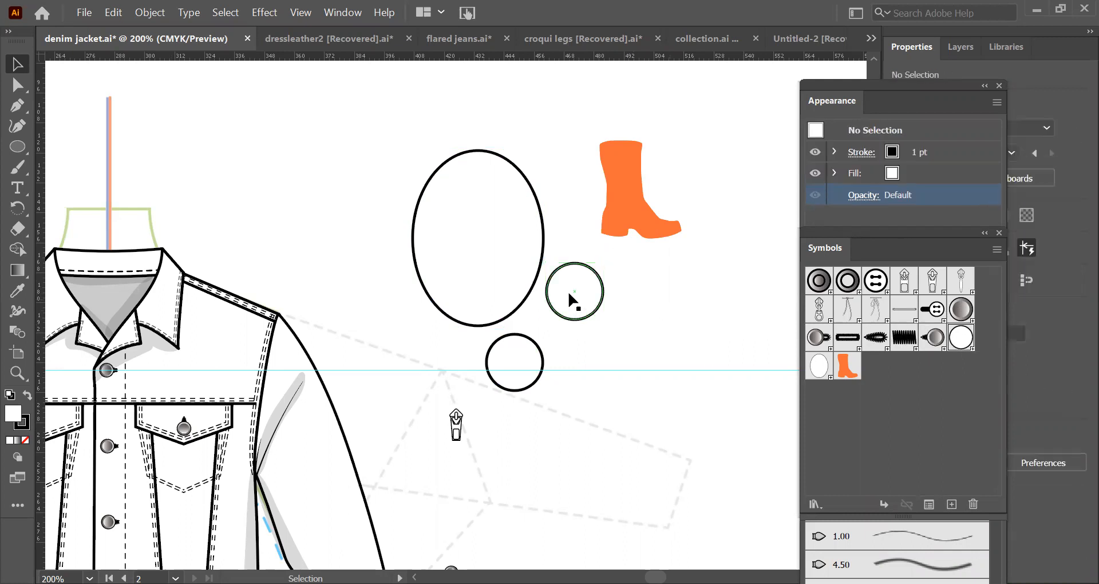
left_click_drag(589, 278, 649, 344)
left_click(674, 326)
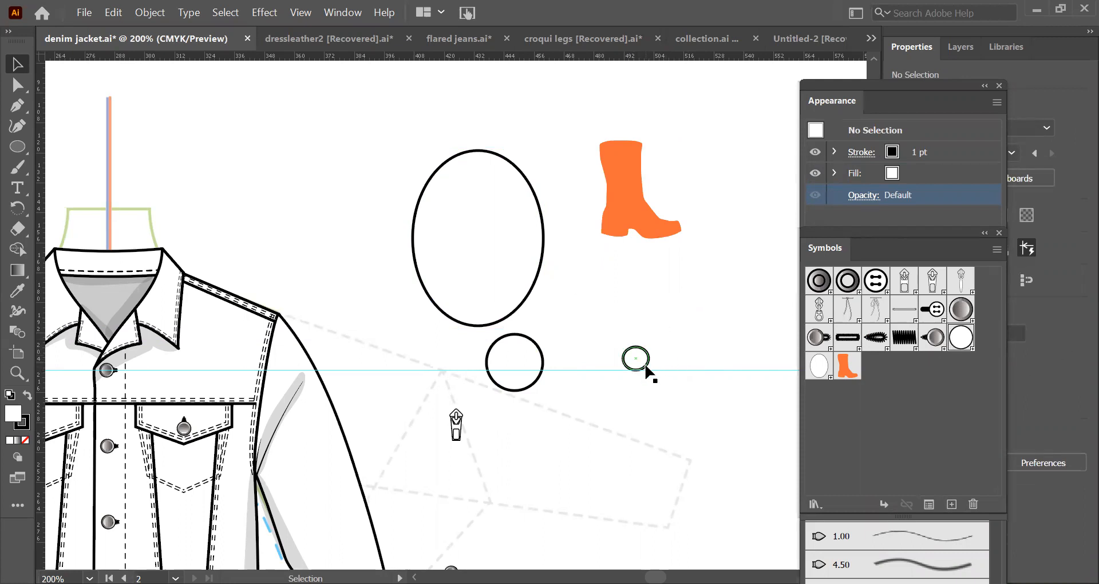
Break the symbol link of the circle below the large ellipse and reshape it to about 21.6 x 22.7 pt
left_click(509, 366)
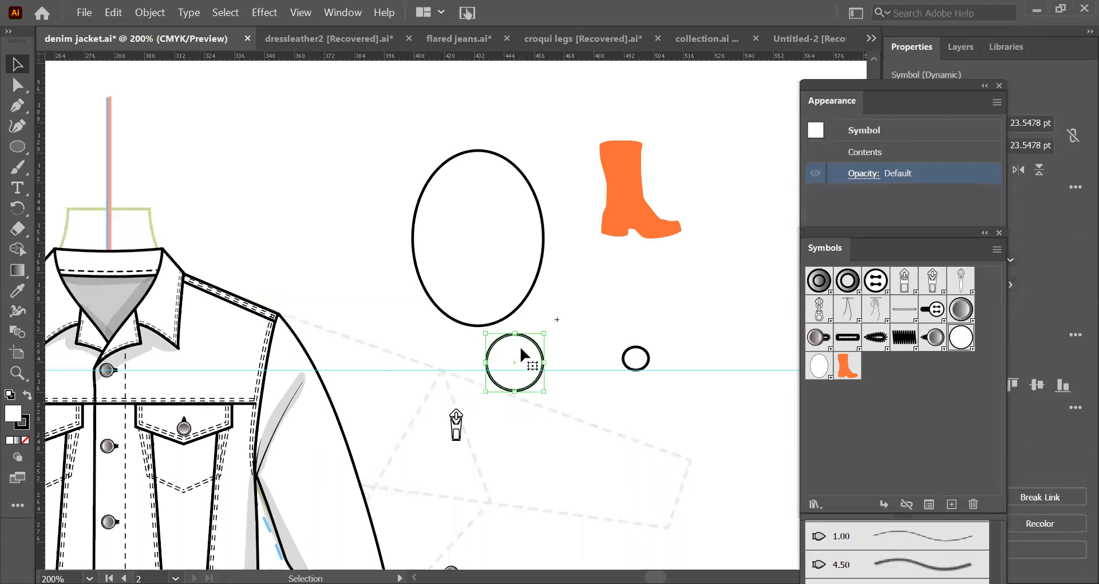
left_click(906, 504)
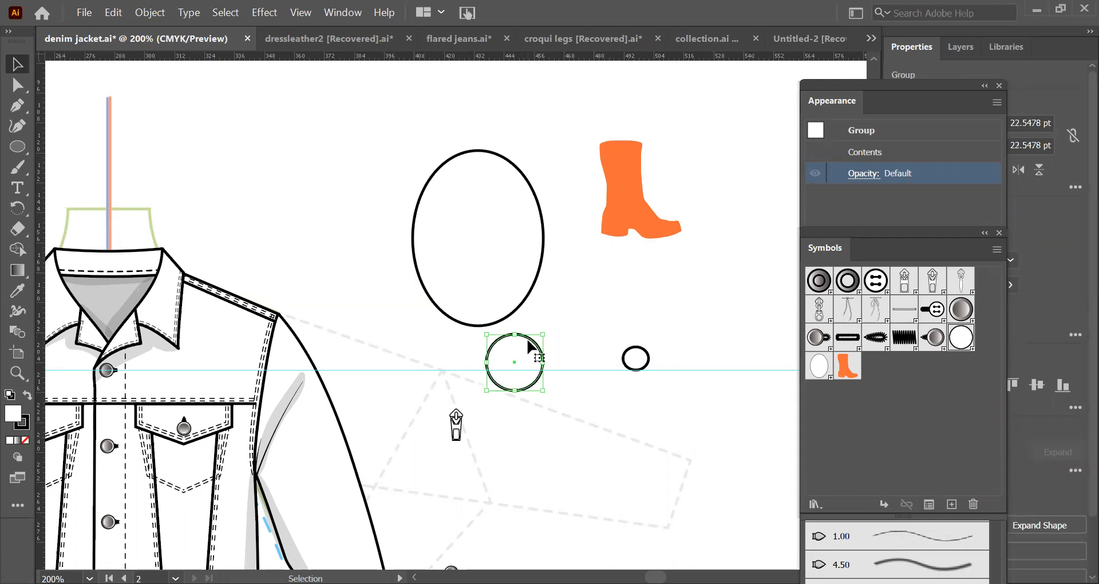
mouse_move(540, 337)
left_mouse_down()
mouse_move(584, 284)
mouse_move(542, 334)
left_mouse_up()
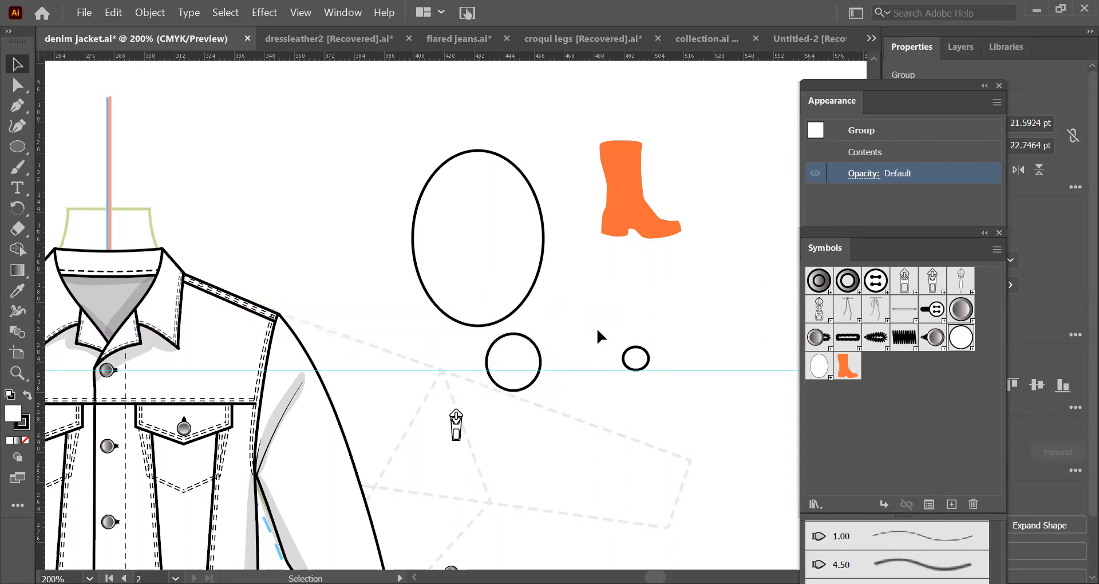
left_click(635, 330)
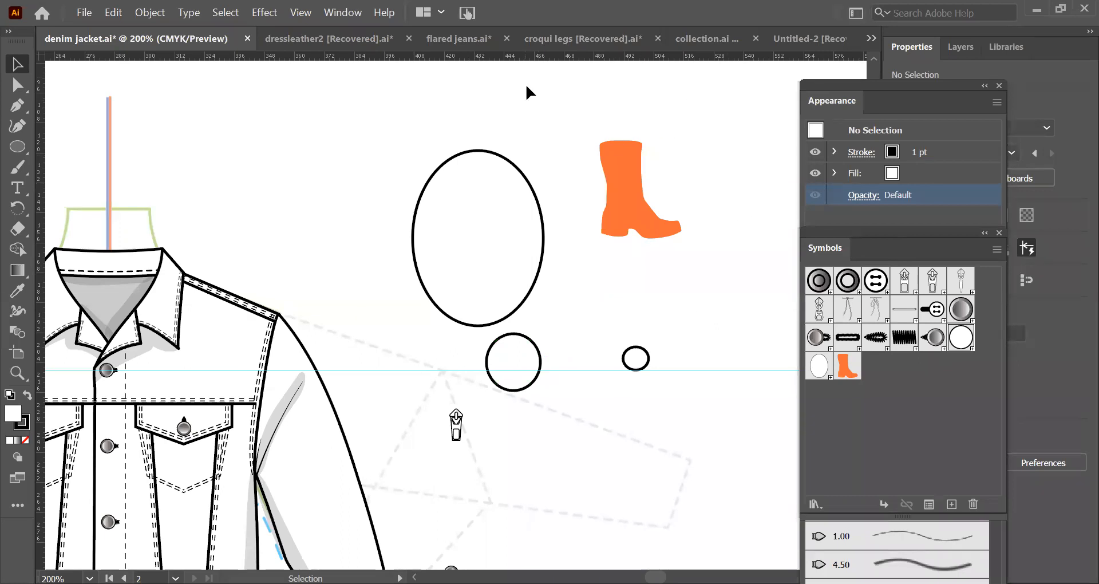
Switch to collection.ai by way of the flared jeans document and place the face symbol beside the brown jumpsuit figure
left_click(458, 39)
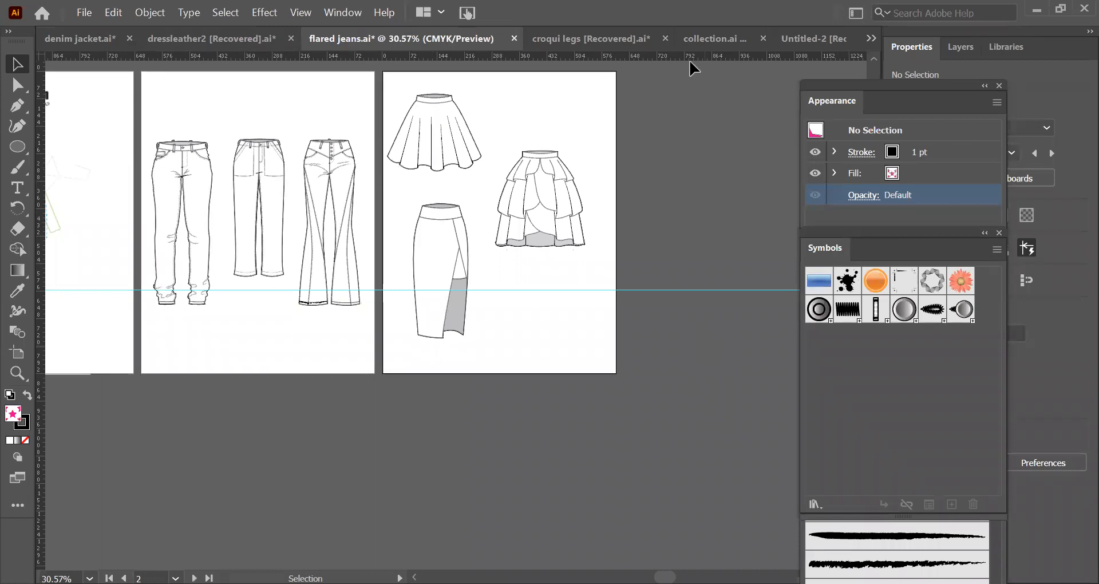
left_click(716, 39)
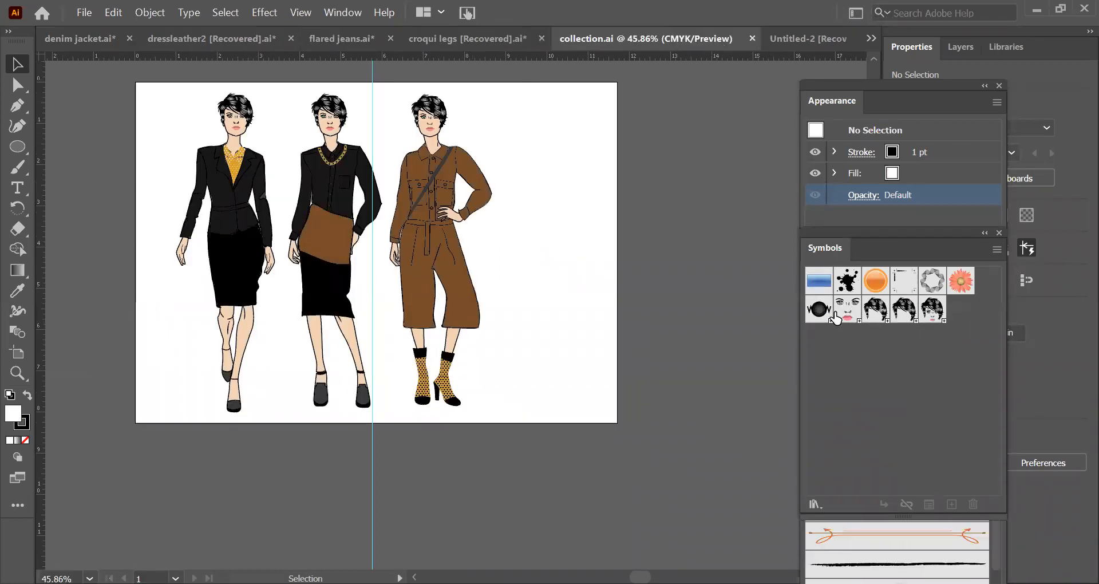
left_click_drag(848, 310, 535, 266)
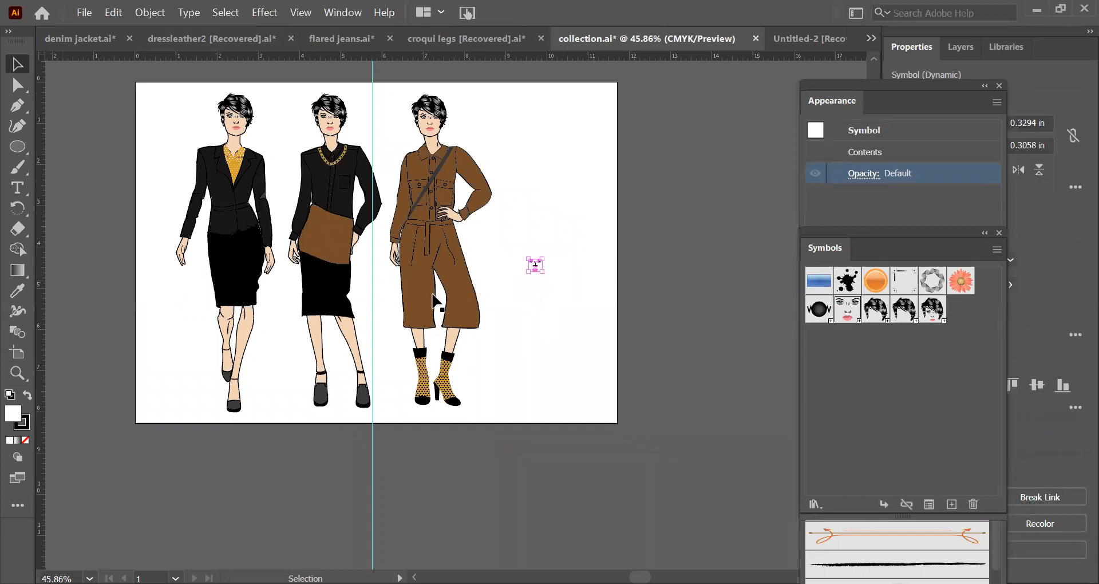
Examine the placed face symbol's eyes, nose and lips up close
left_click(18, 373)
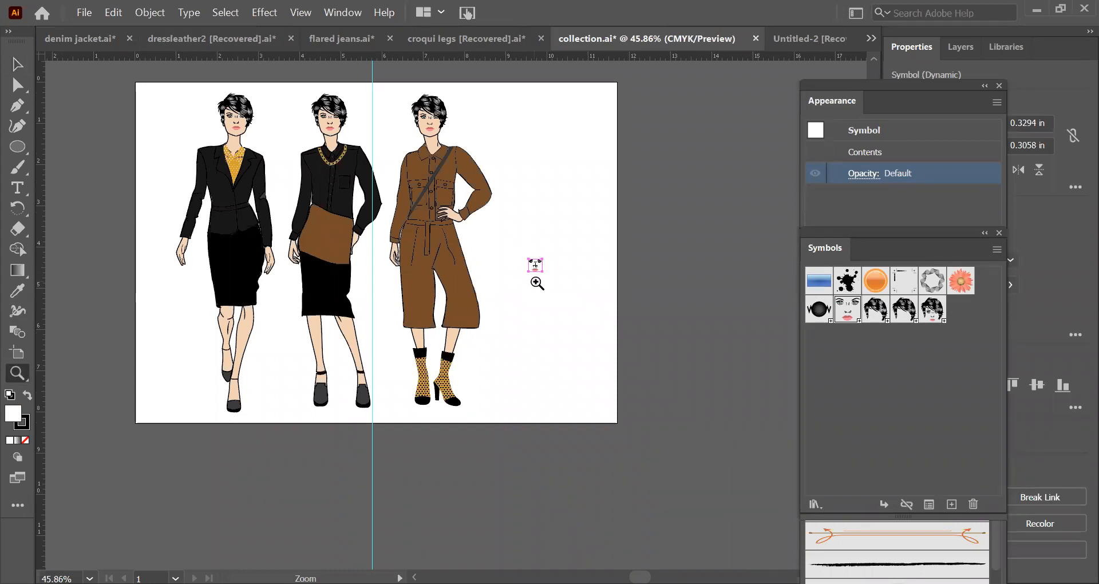
left_click(536, 281)
left_click(422, 312)
left_click(507, 286)
left_click(466, 304)
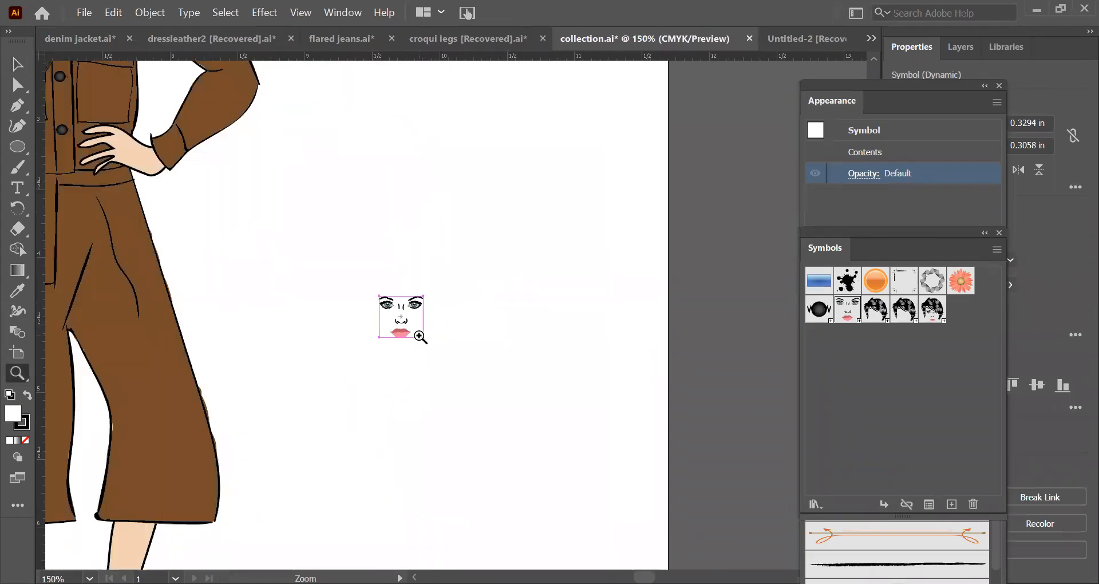
left_click(417, 336)
left_click(448, 304)
left_click(422, 337)
left_click(477, 293)
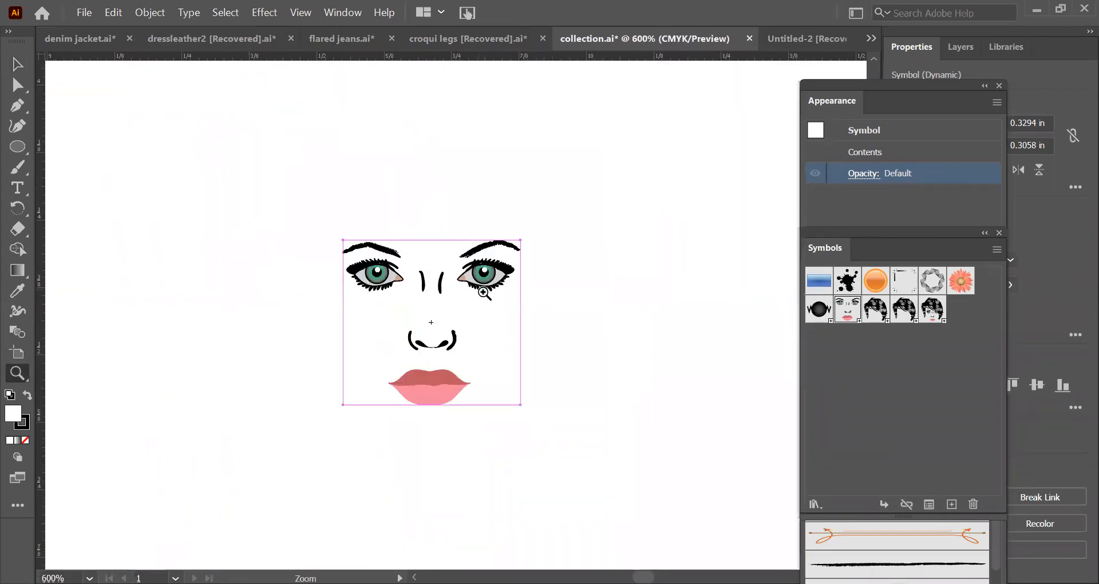
left_click(482, 295)
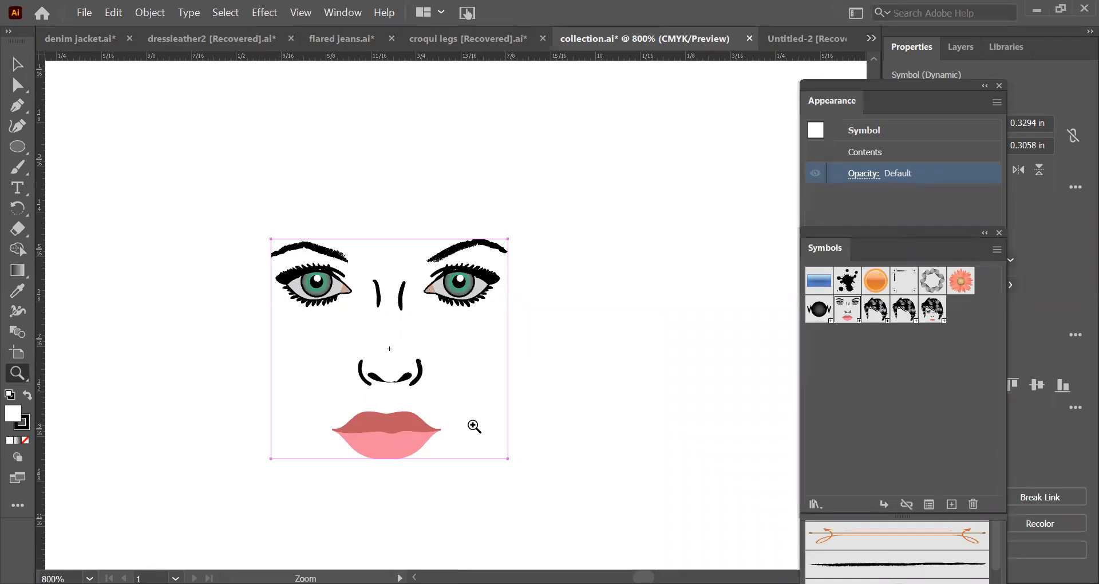
Place the black short-hair symbol over the enlarged face features beside the brown jumpsuit figure and finish with the Selection tool
left_click_drag(875, 316, 576, 202)
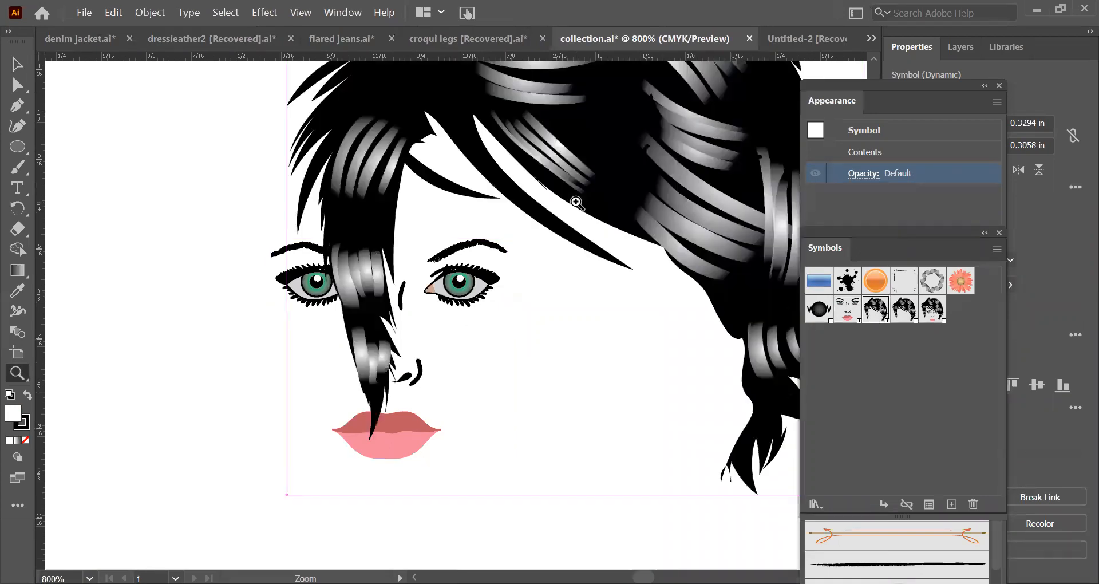
scroll(585, 373, "down", 2)
scroll(586, 373, "up", 6)
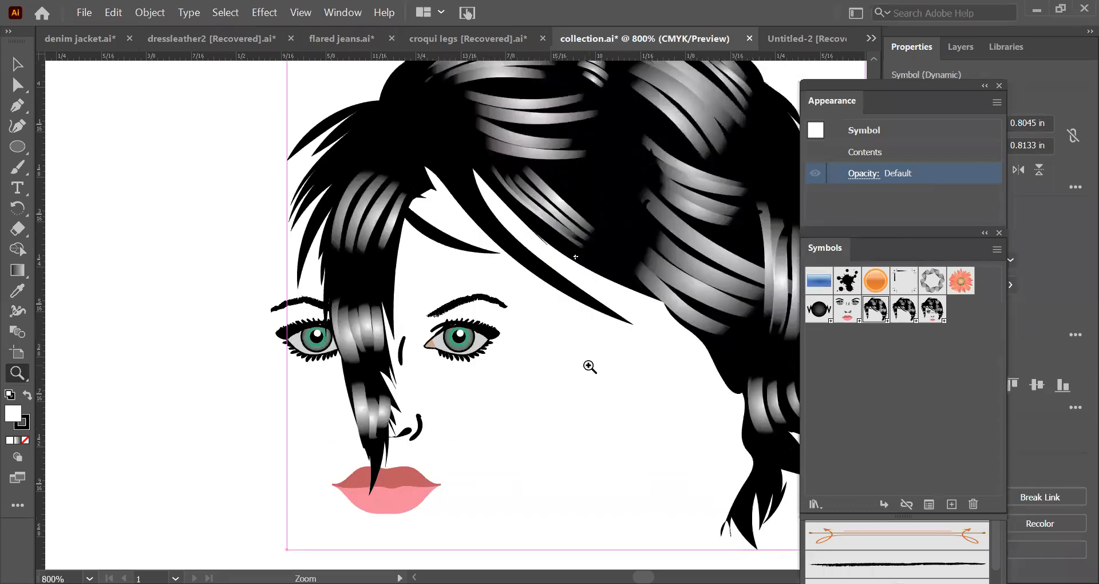
scroll(589, 366, "up", 3)
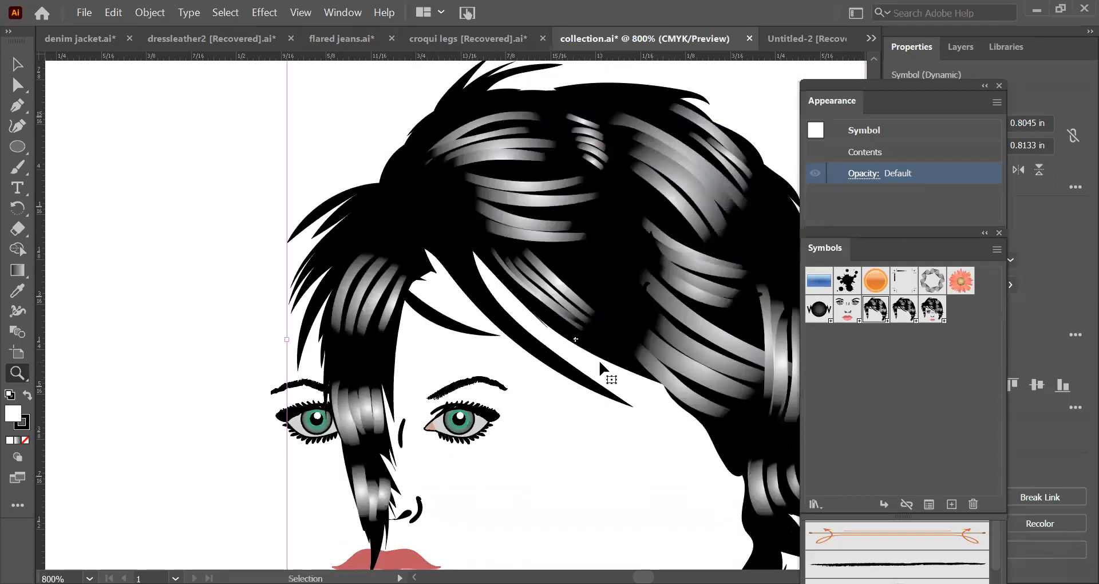
scroll(600, 363, "down", 8)
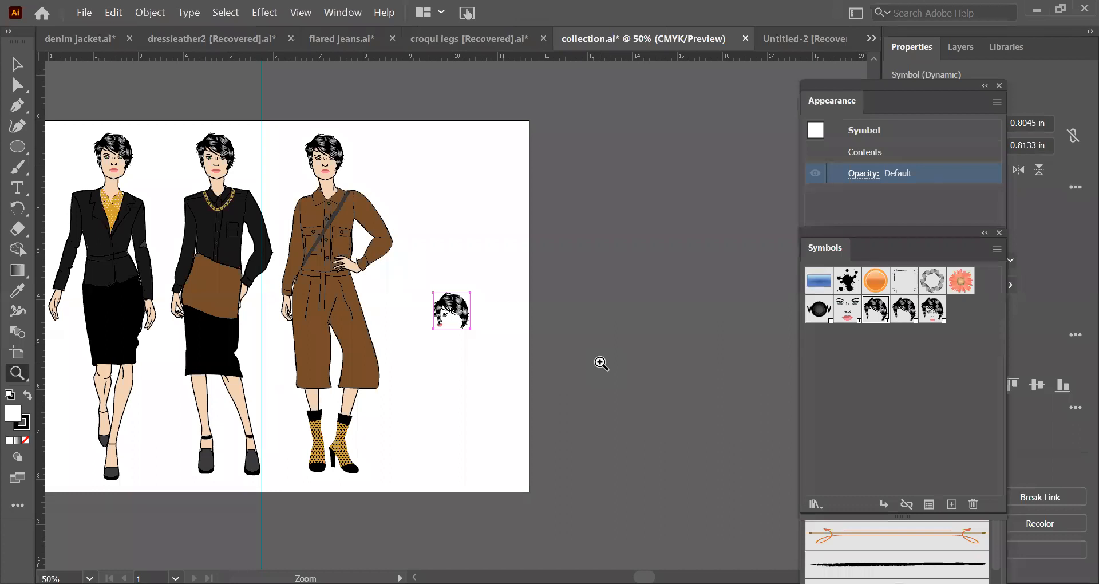
left_click(426, 196)
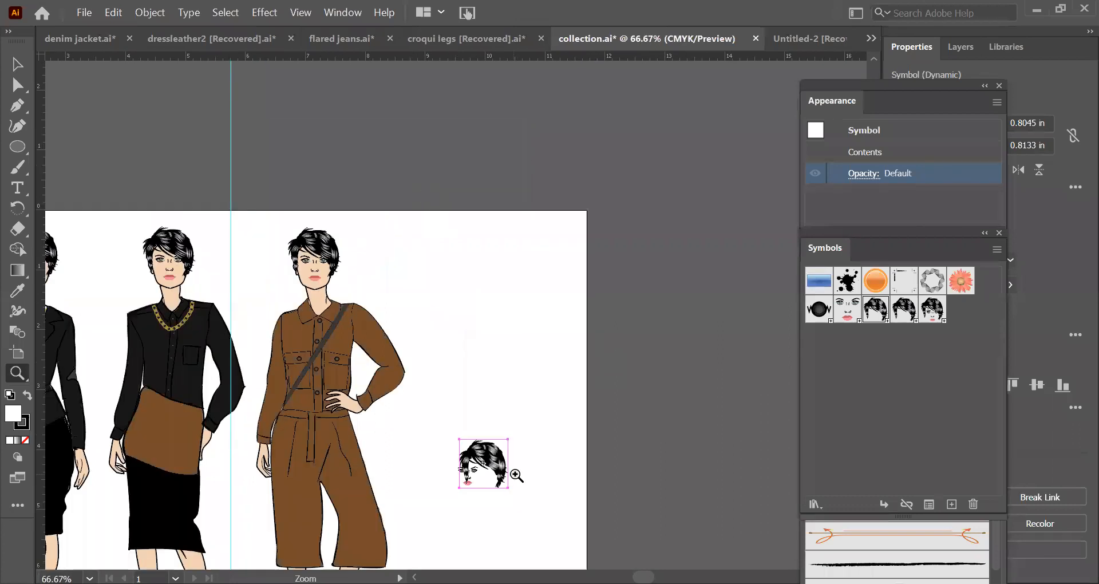
key("v")
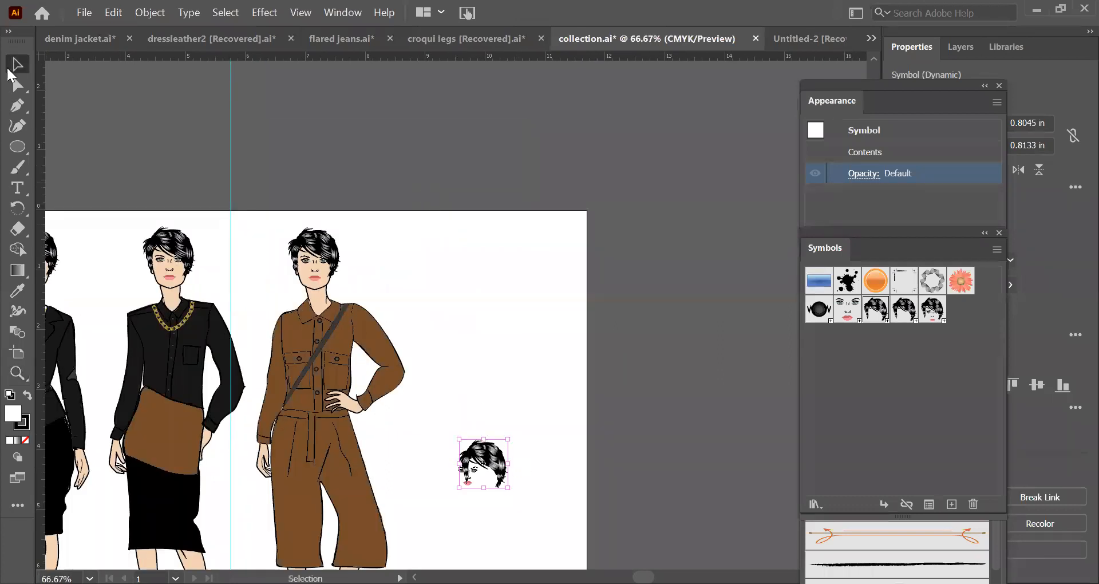
left_click(532, 326)
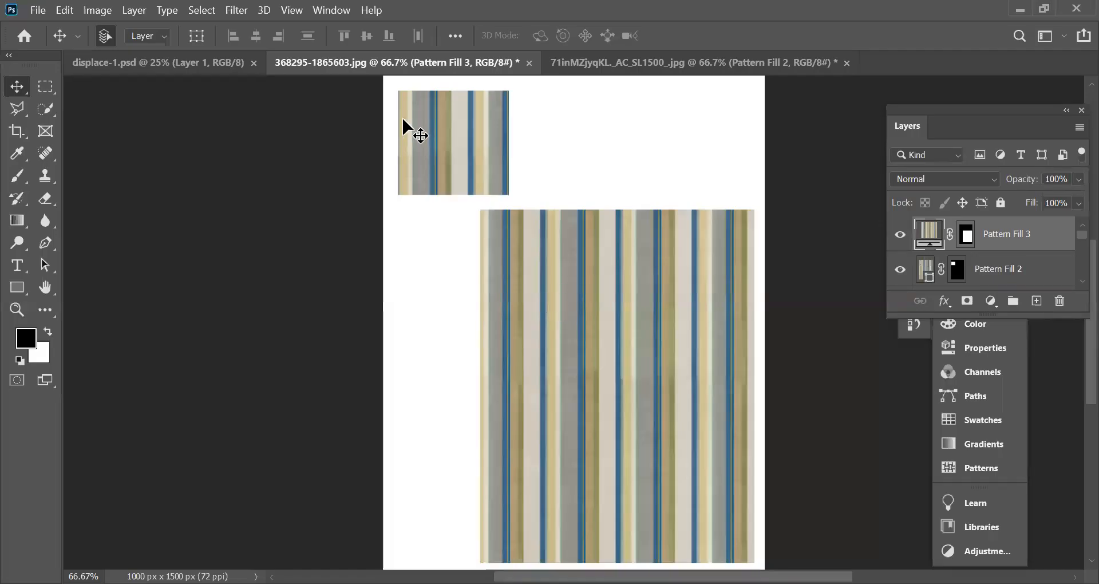
Switch to Photoshop and review the striped pattern swatches, the bedroom duvet mockup and the black shape in displace-1.psd
left_click(416, 104)
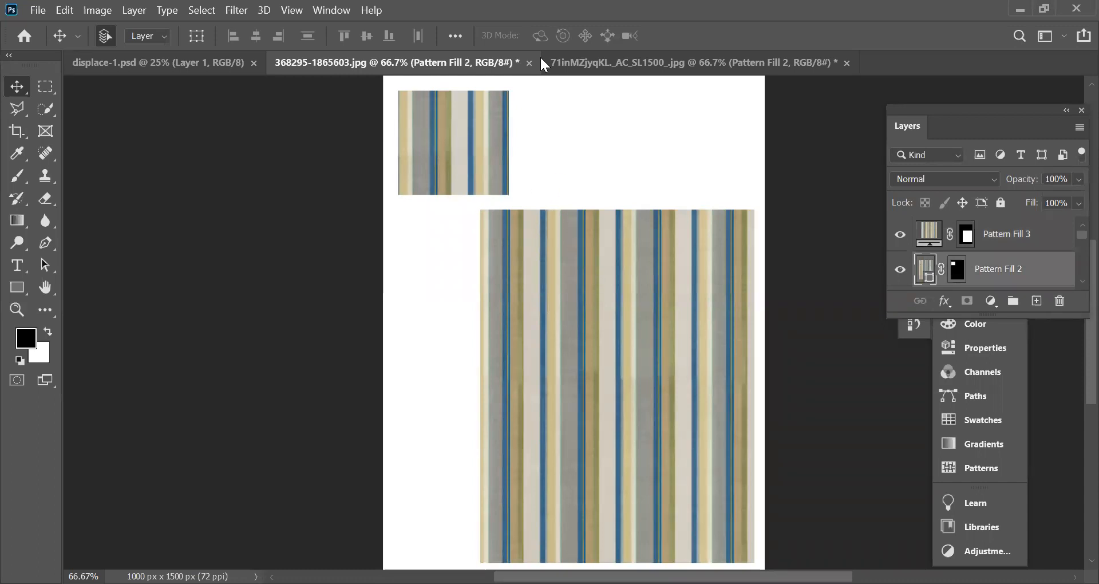
left_click(579, 61)
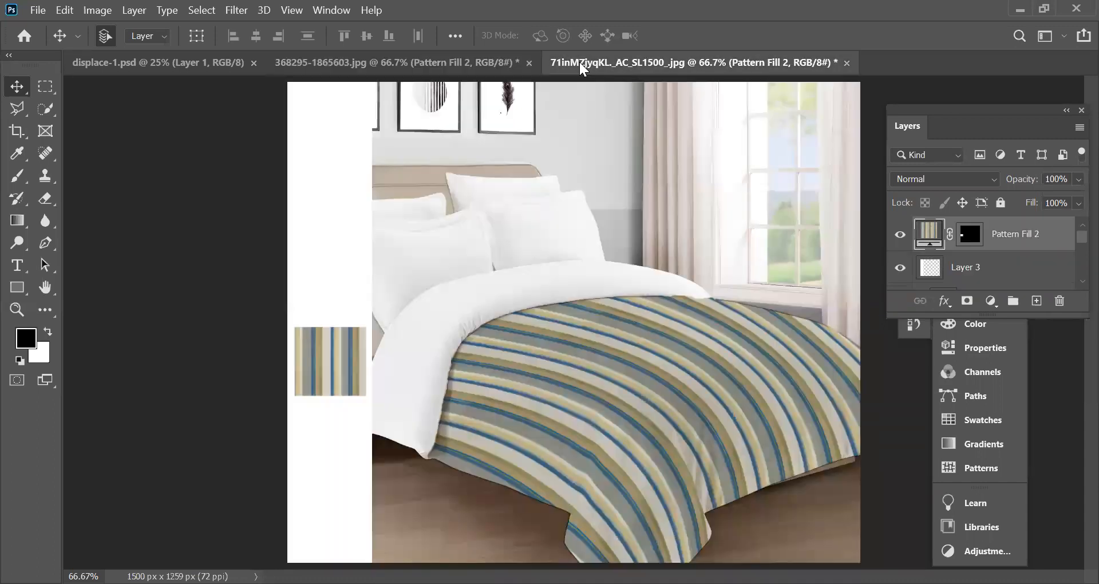
left_click(322, 60)
left_click(195, 62)
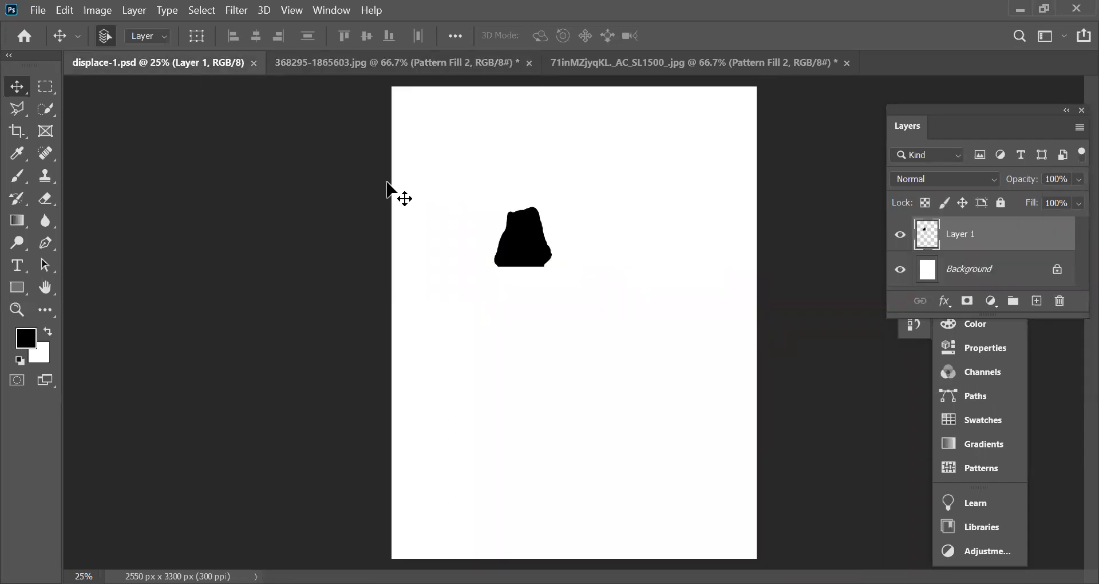
left_click_drag(488, 187, 633, 365)
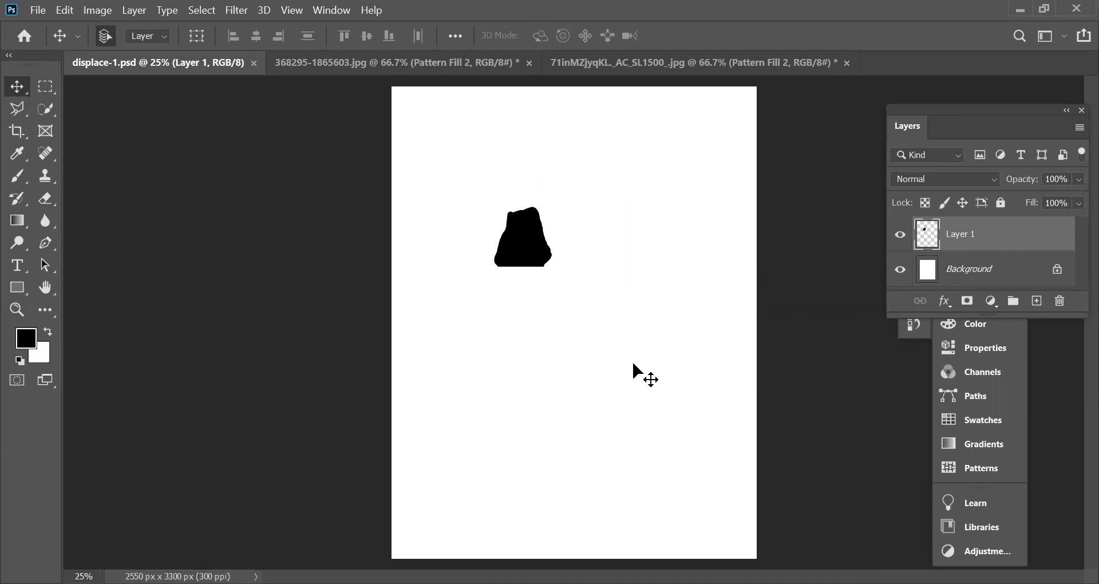